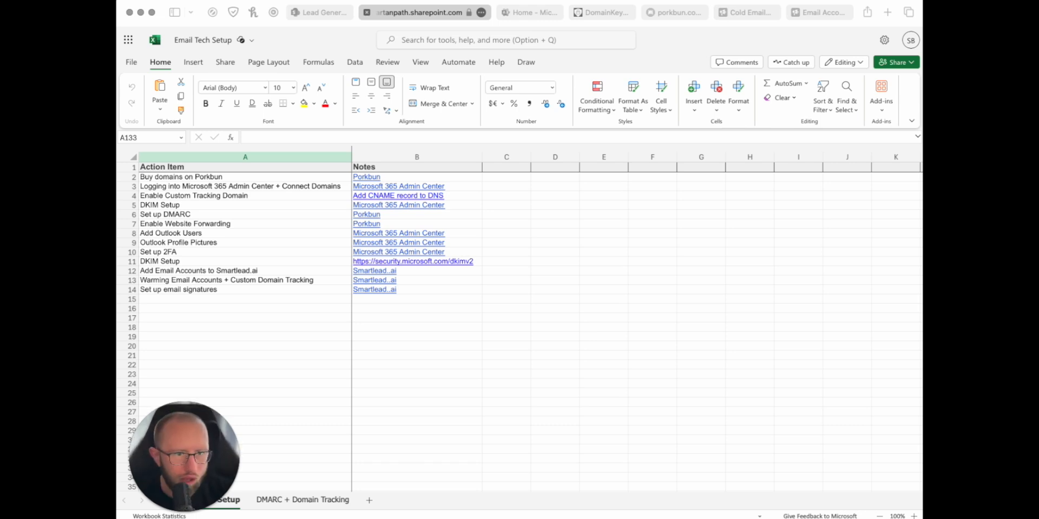
Step: Switch from the Excel Email Tech Setup checklist to the Porkbun homepage tab
click(668, 13)
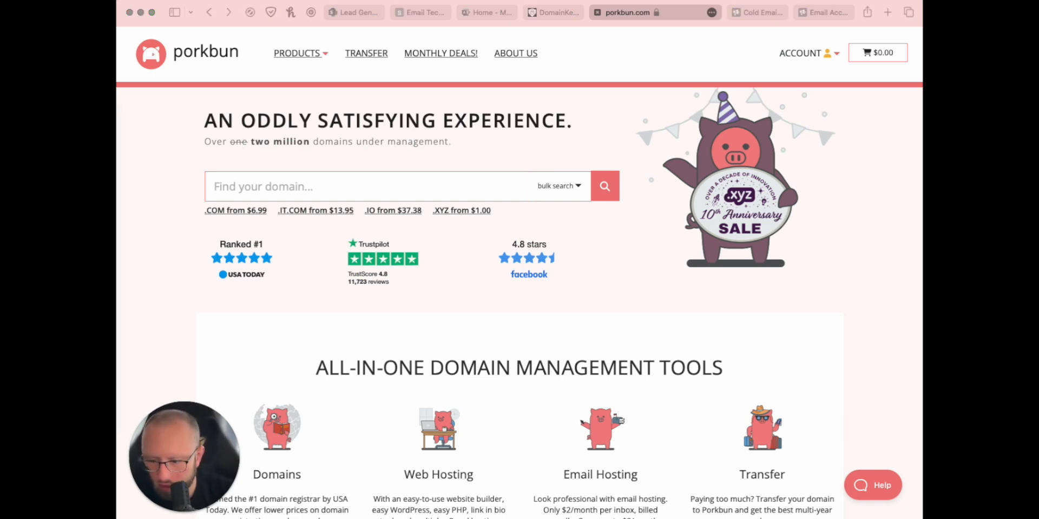
Step: Search Porkbun for tartanppaath.com, which is listed at $6.99 per year
click(164, 200)
click(229, 192)
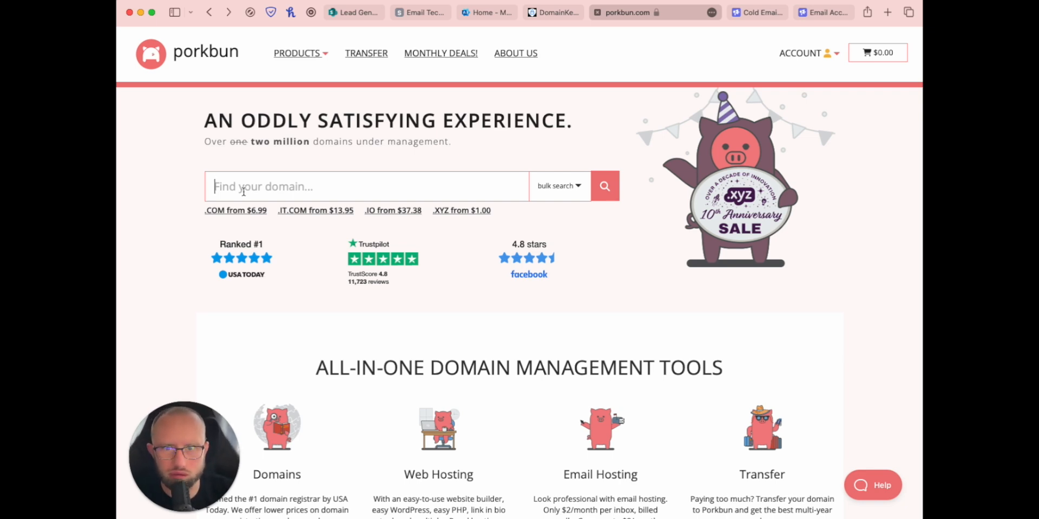
text(tartanppaath.com)
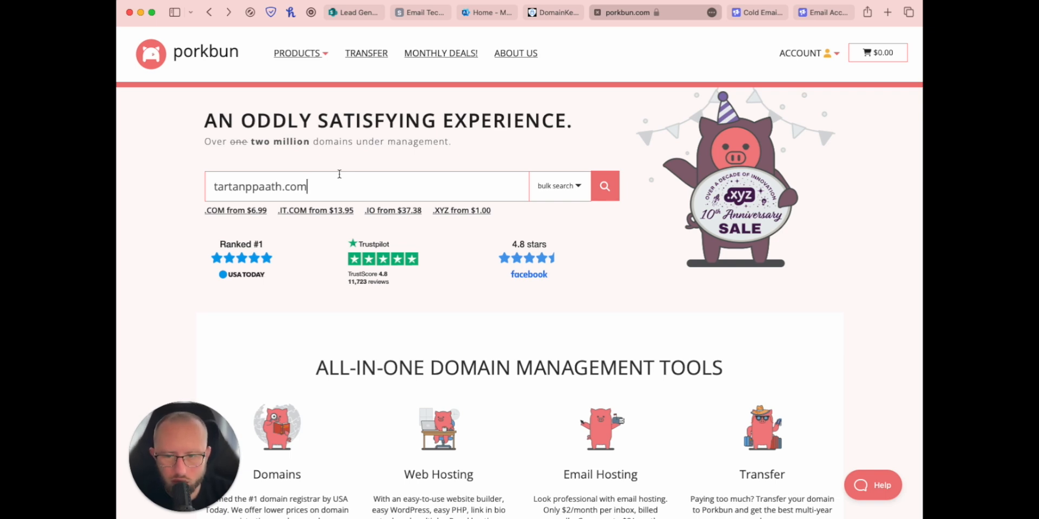
key(Return)
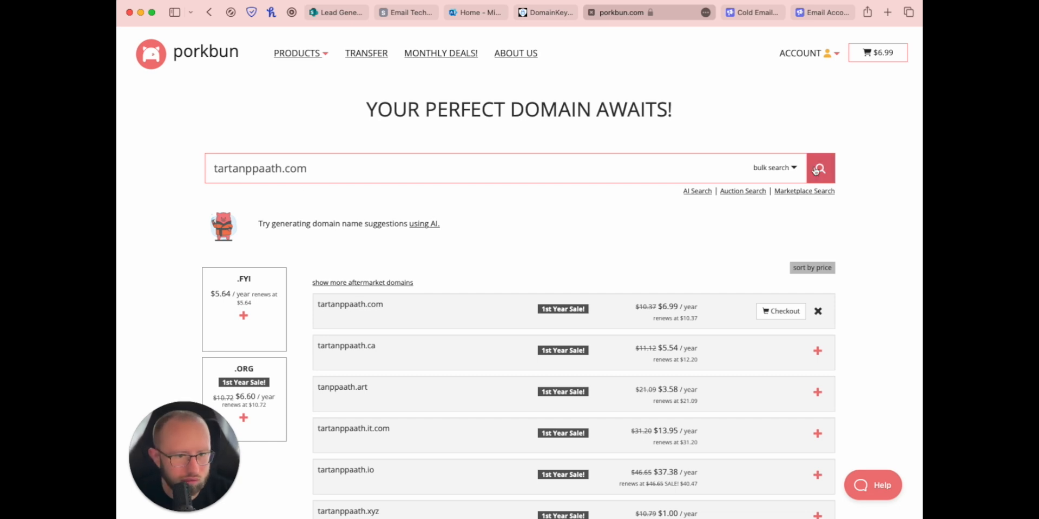
Step: Open and then close the bulk domain search panel on the results page
click(772, 168)
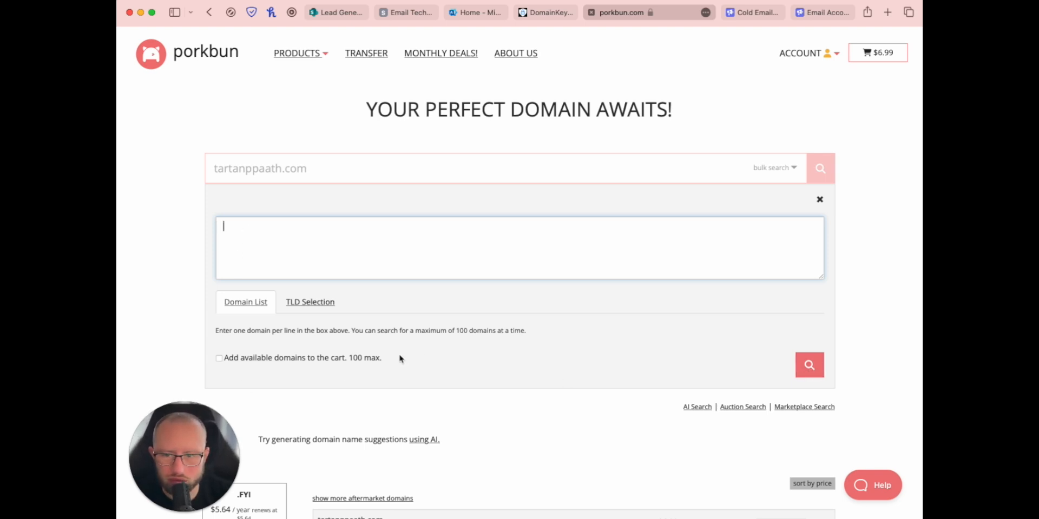
click(819, 200)
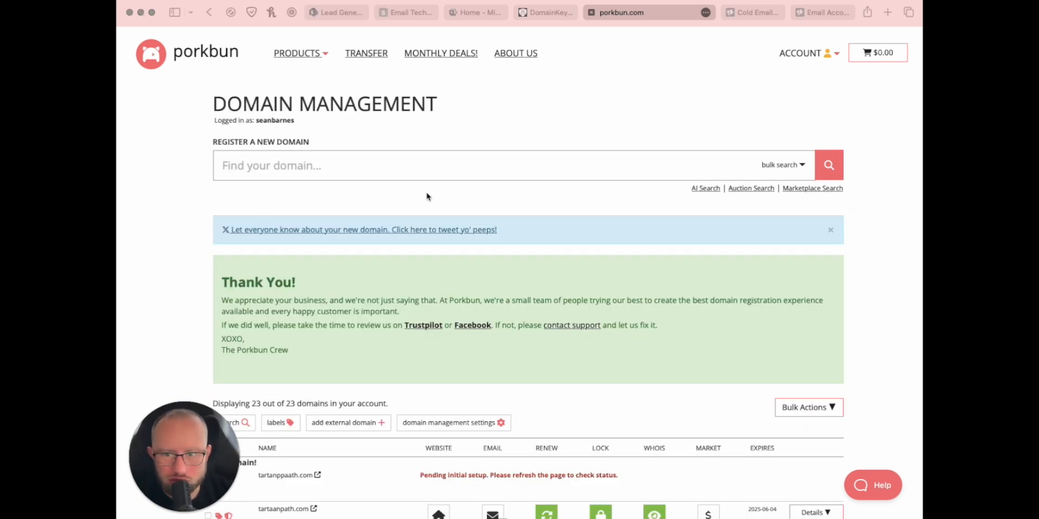
Step: Review Domain Management and reload it to check tartanppaath.com's setup status
scroll(423, 205, down, 3)
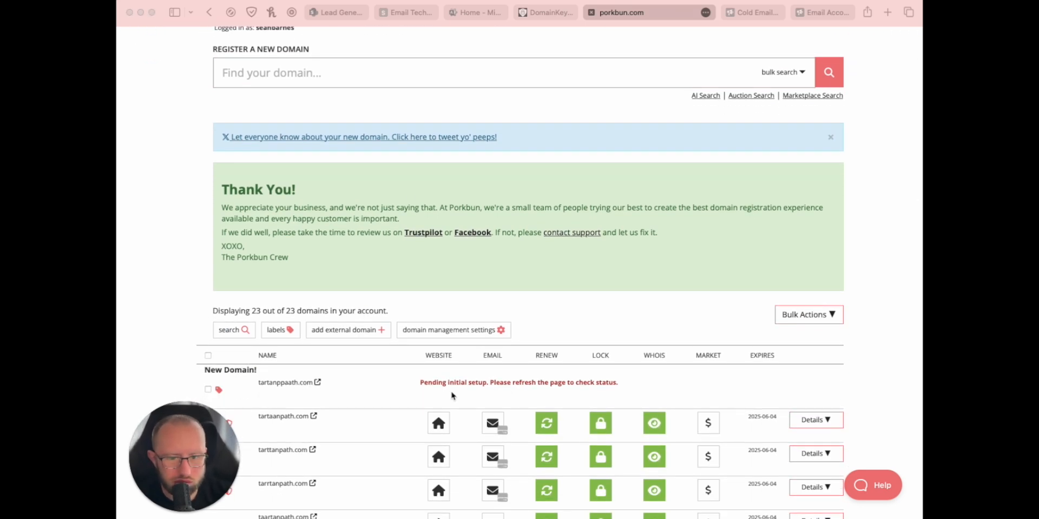
scroll(440, 395, up, 1)
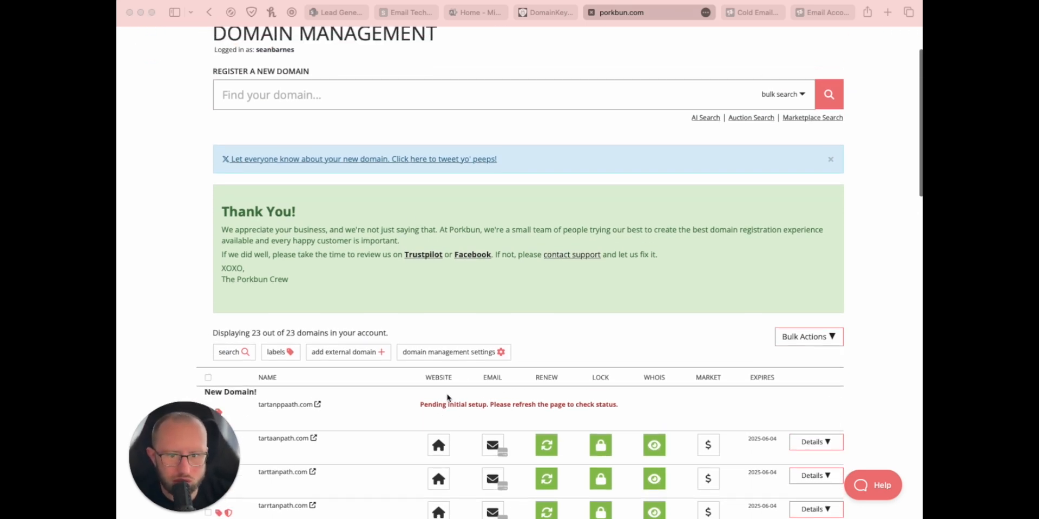
scroll(460, 401, down, 3)
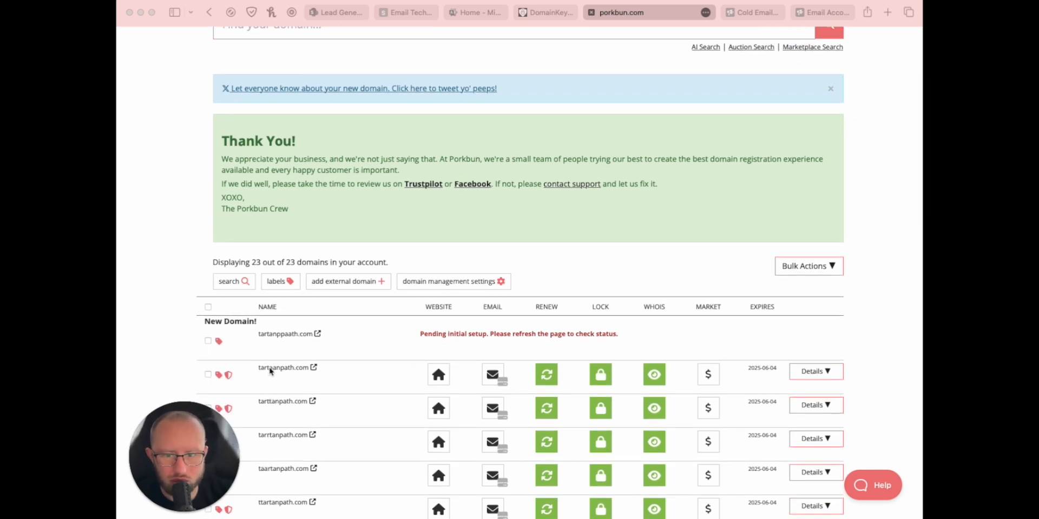
scroll(278, 377, down, 1)
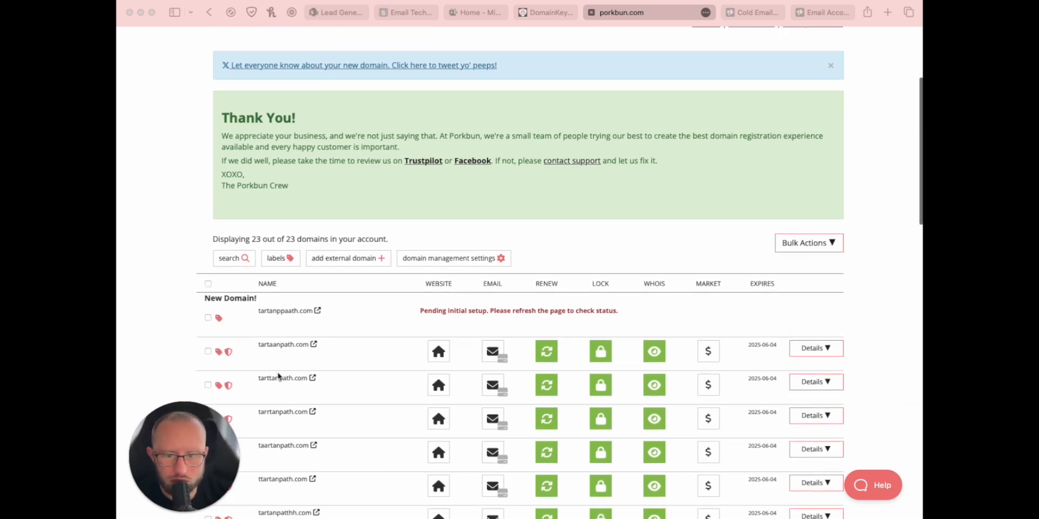
scroll(279, 363, down, 6)
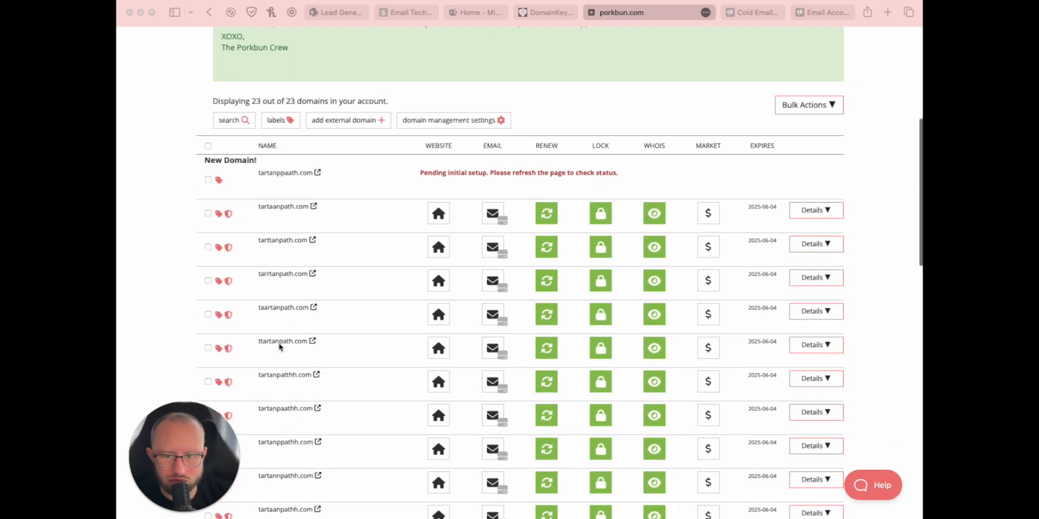
scroll(278, 341, down, 5)
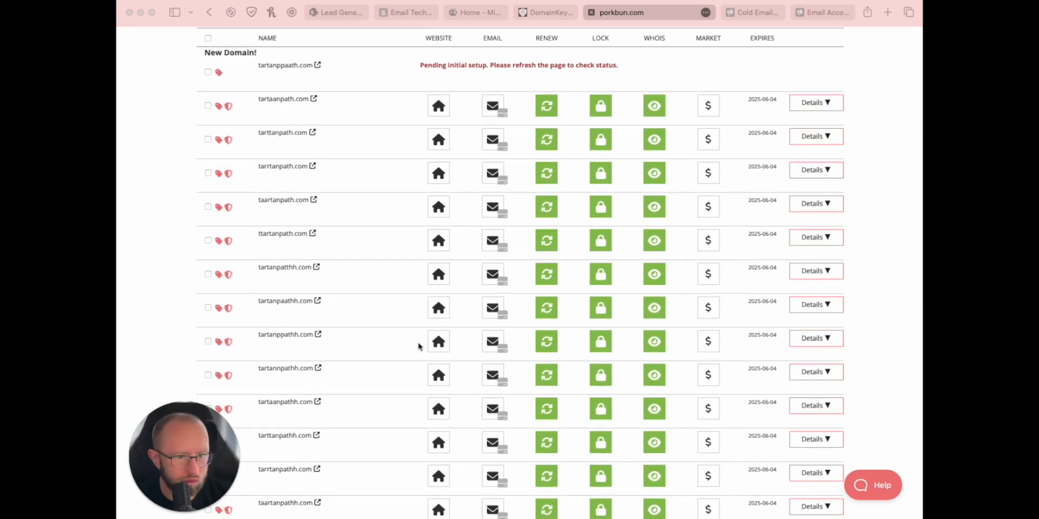
scroll(364, 342, up, 5)
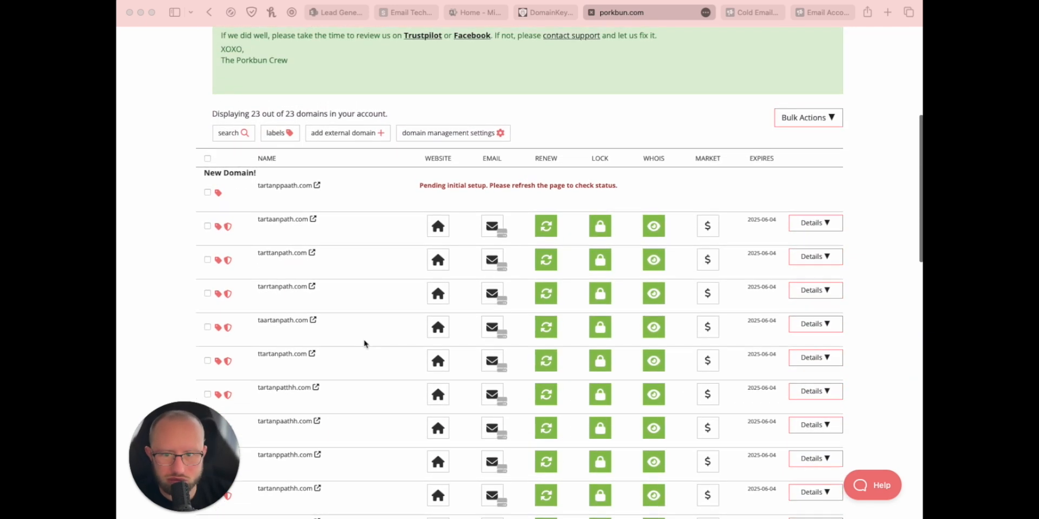
scroll(364, 345, up, 2)
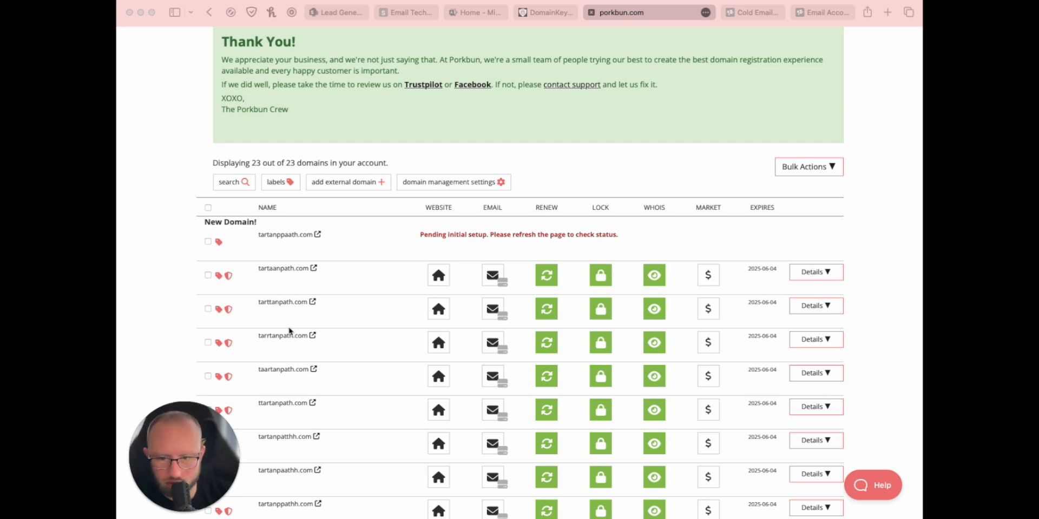
scroll(338, 282, down, 1)
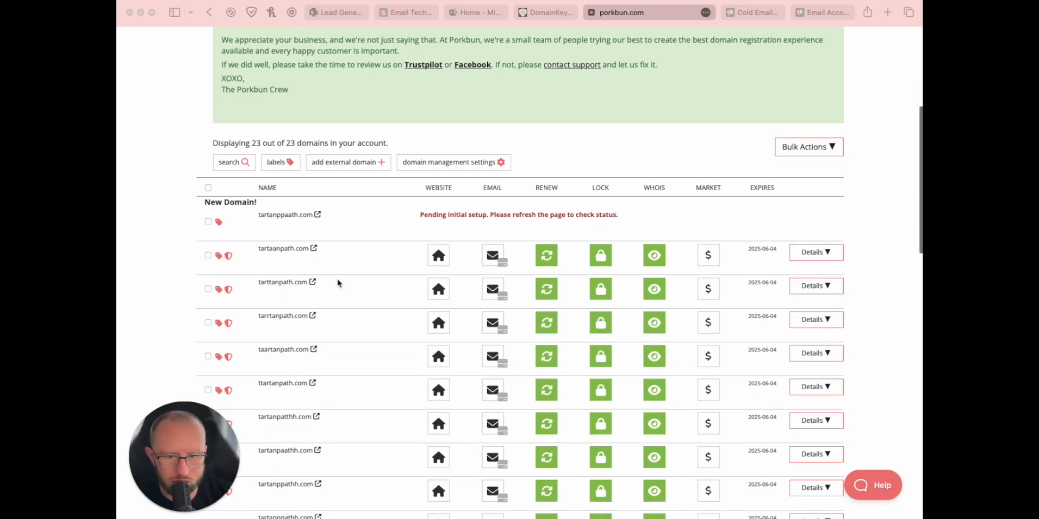
scroll(338, 282, down, 10)
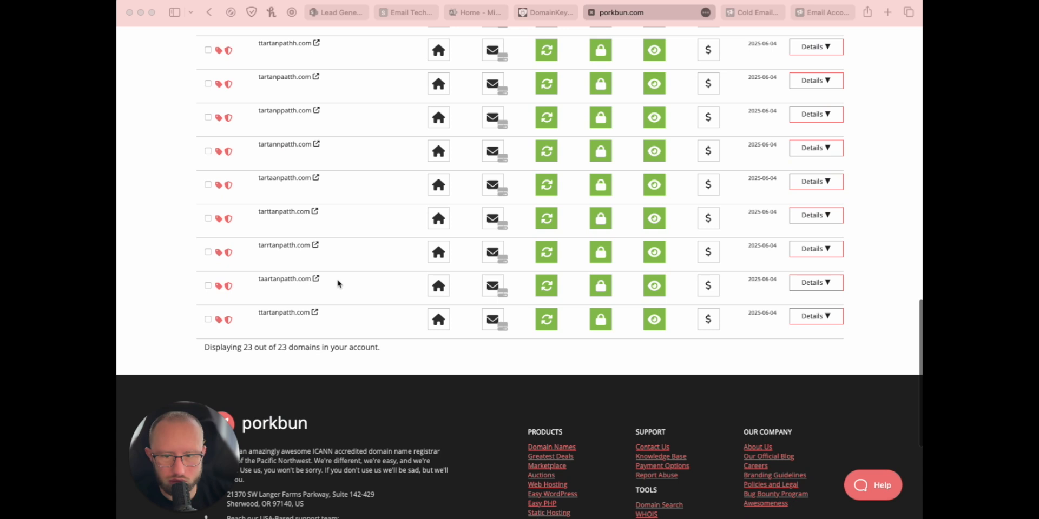
scroll(362, 347, up, 1)
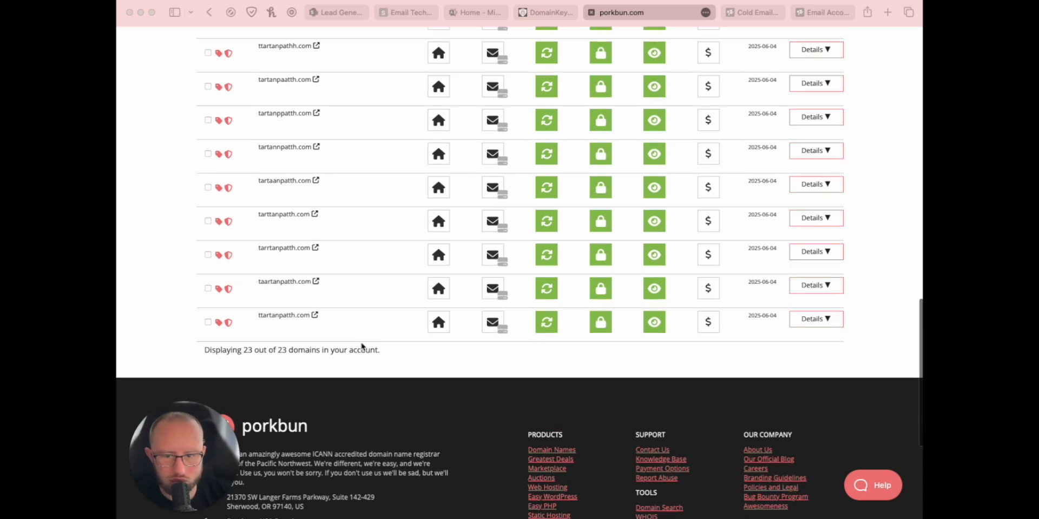
scroll(357, 345, up, 12)
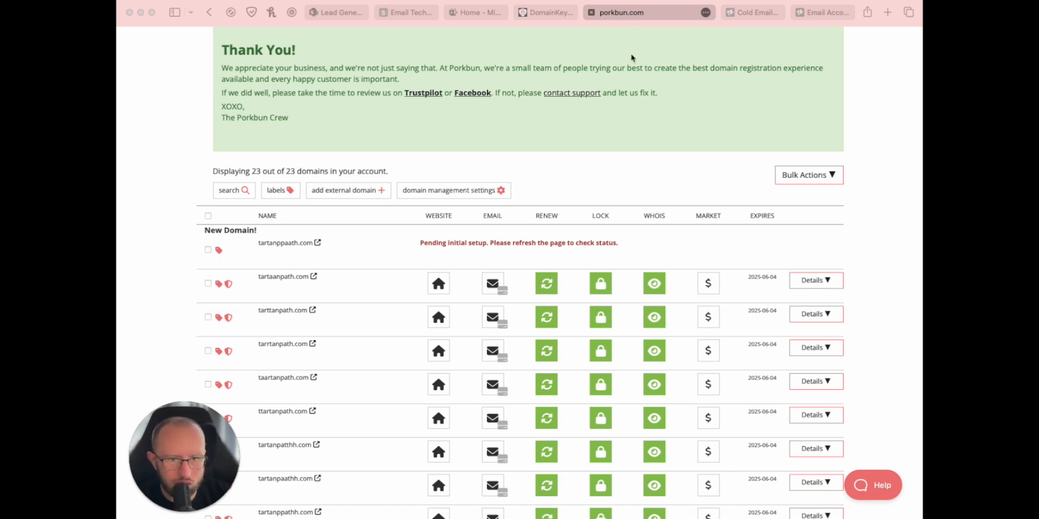
click(693, 12)
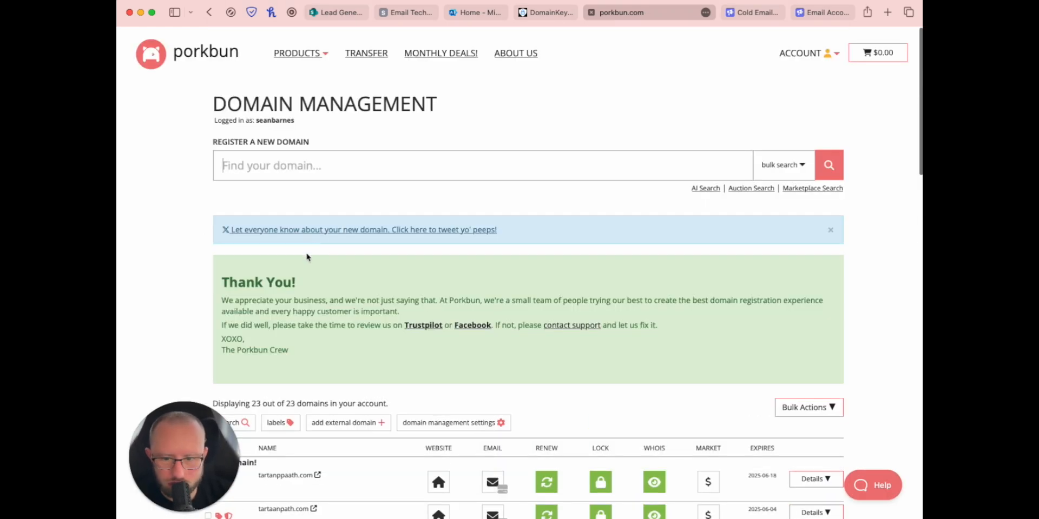
Step: Filter the domain list to tartanppaath.com, then move on to the Microsoft 365 admin center
scroll(291, 241, down, 3)
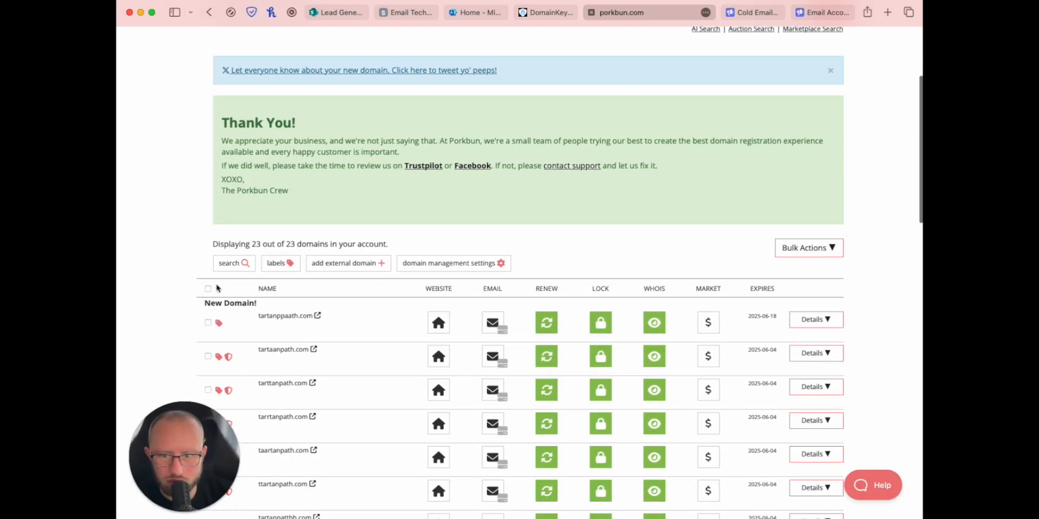
click(242, 264)
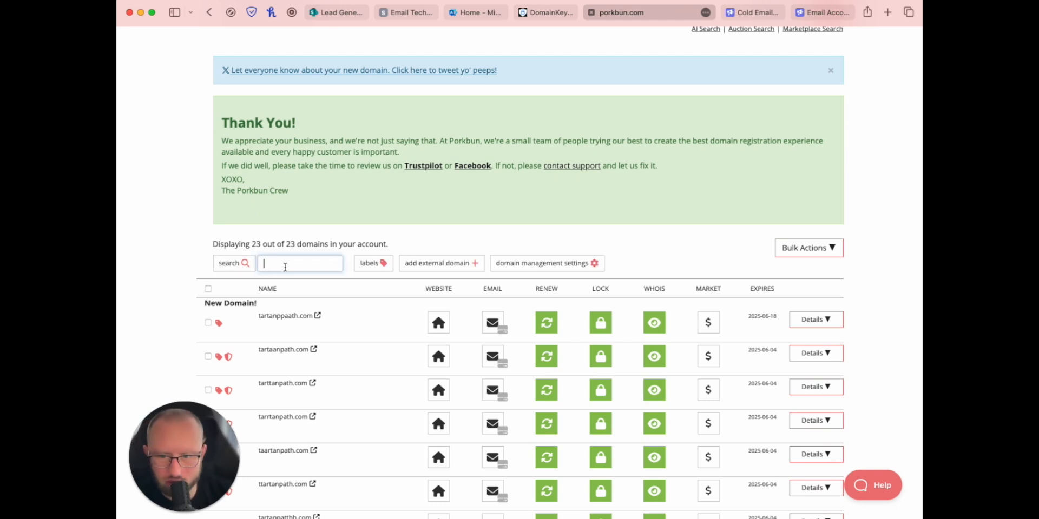
text(tartanppaath.com)
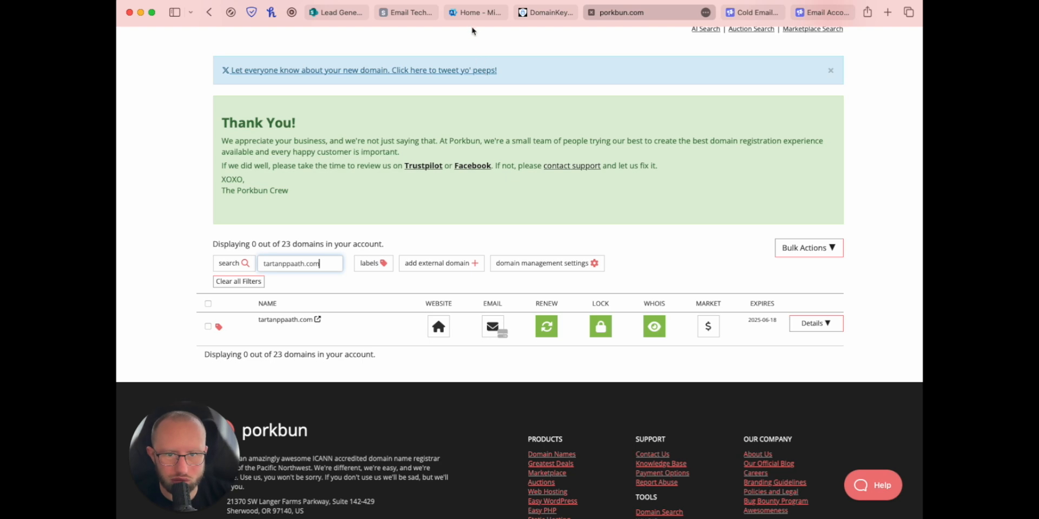
click(410, 12)
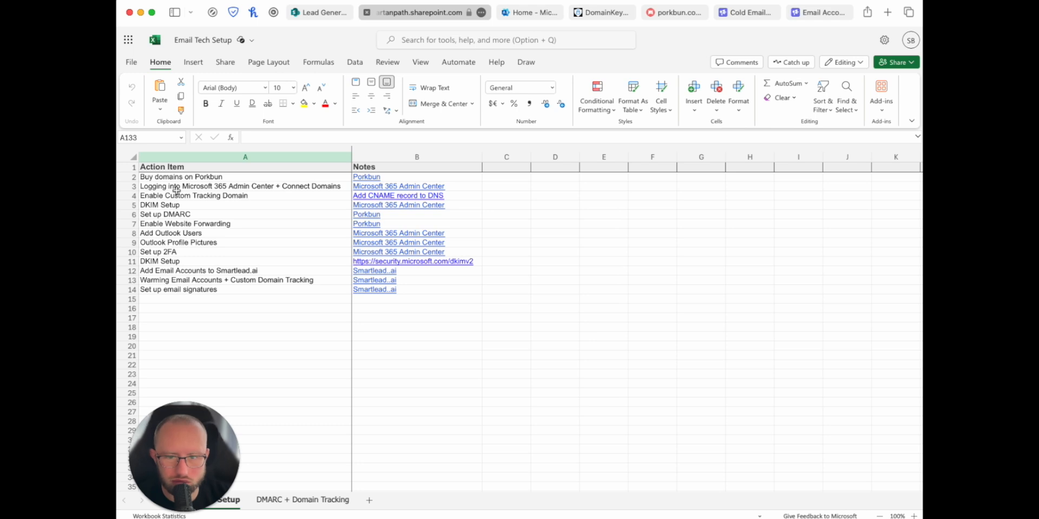
click(531, 13)
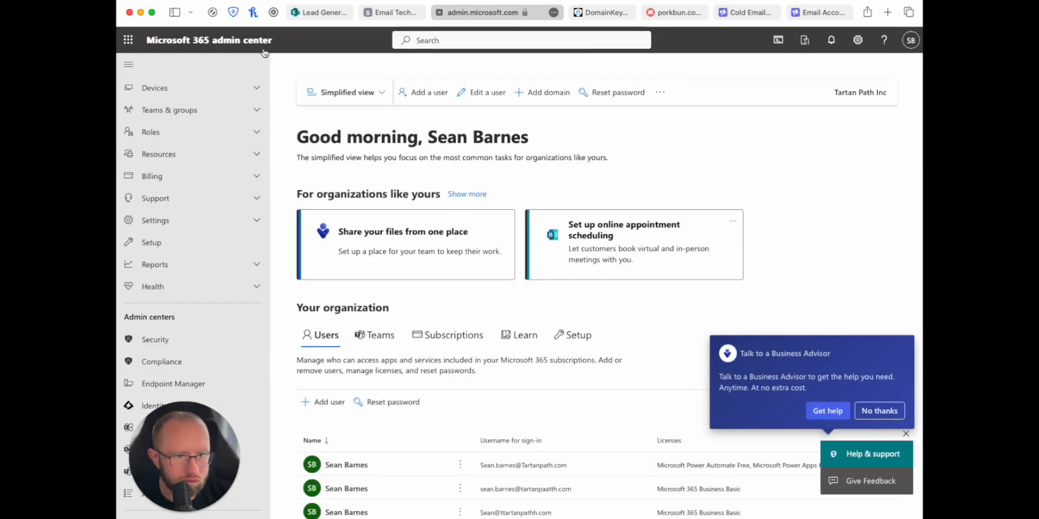
Step: Search 'domains' in the admin center, open Settings > Domains, and begin adding a domain
click(911, 39)
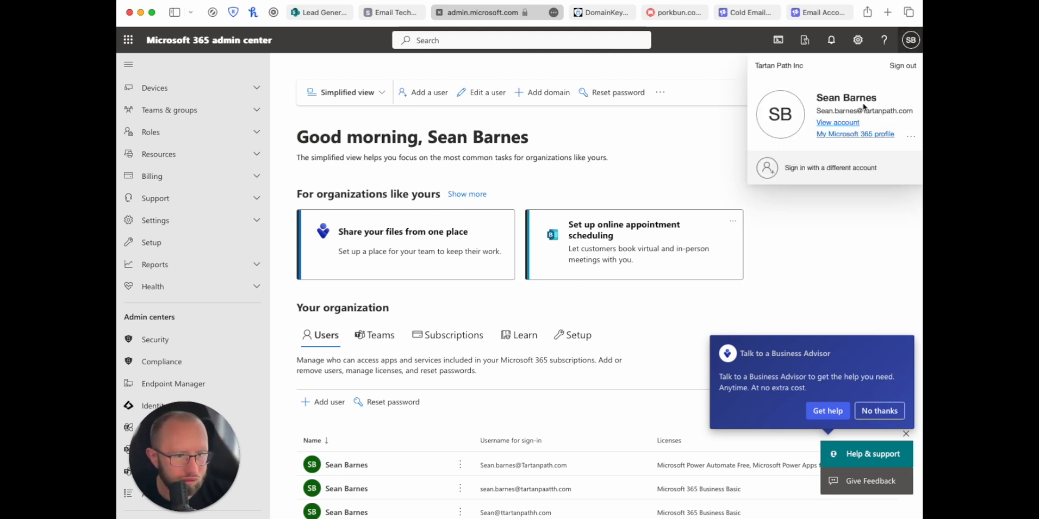
click(696, 69)
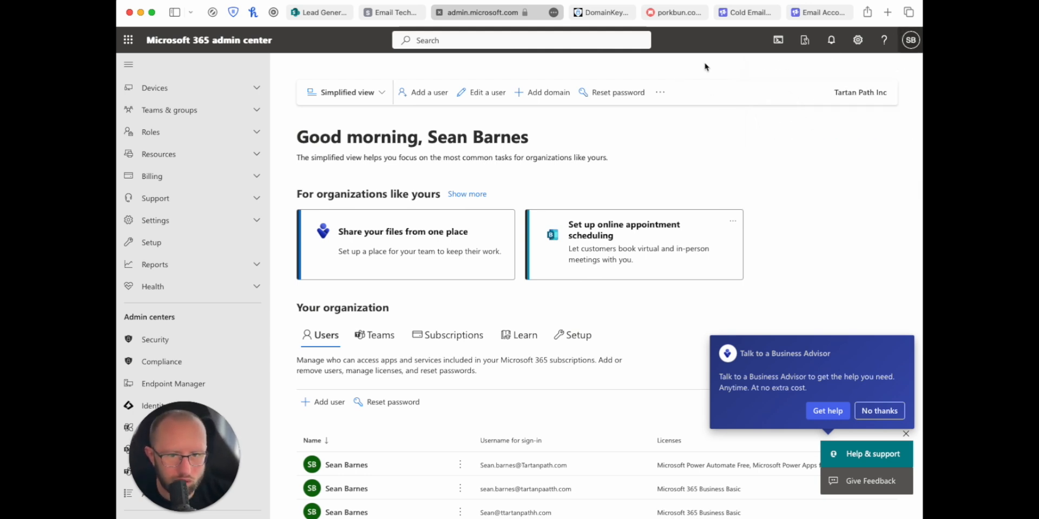
click(445, 38)
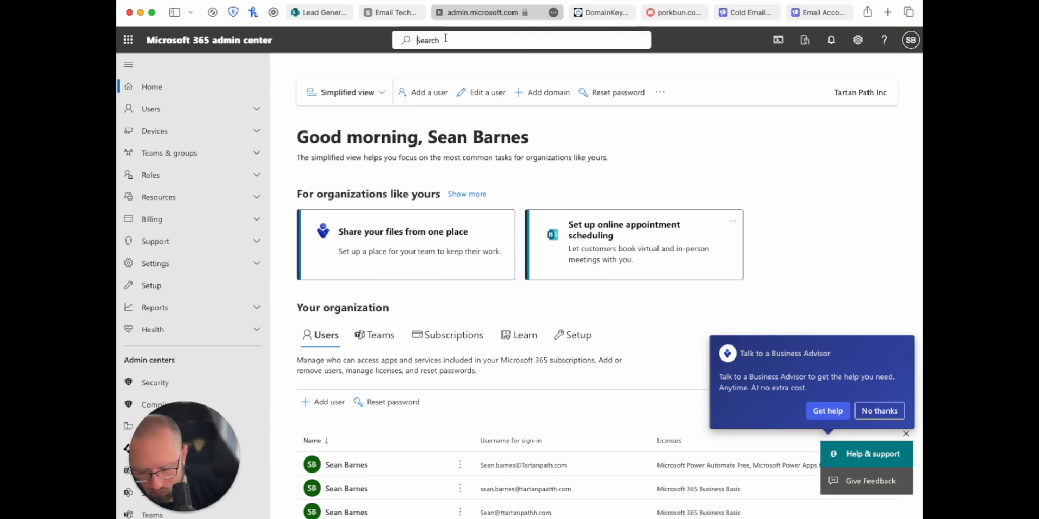
text(domains)
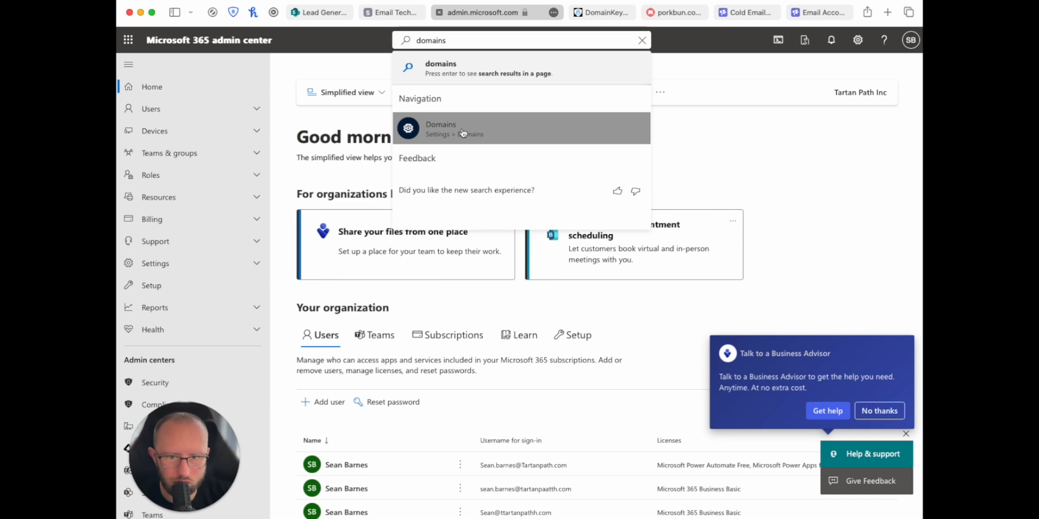
click(462, 133)
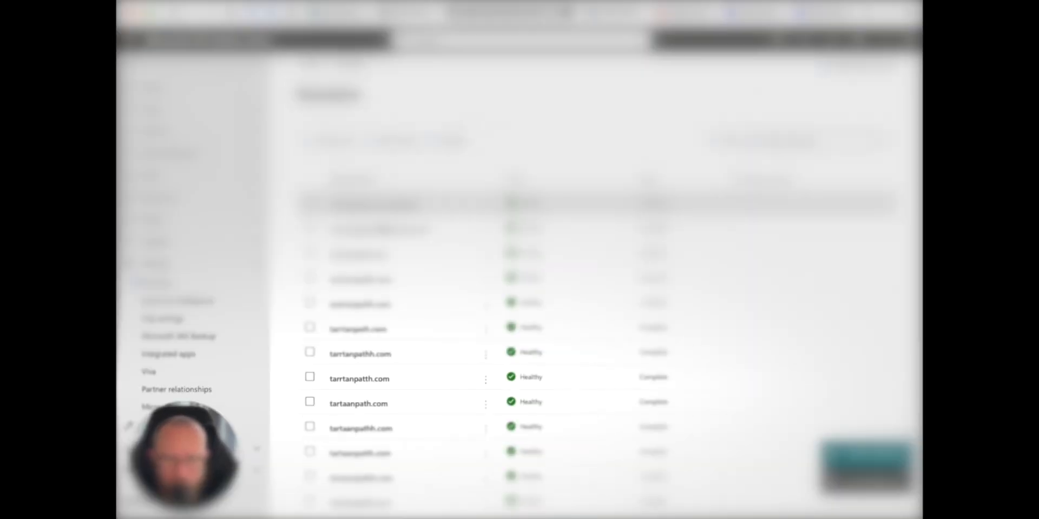
scroll(381, 251, down, 3)
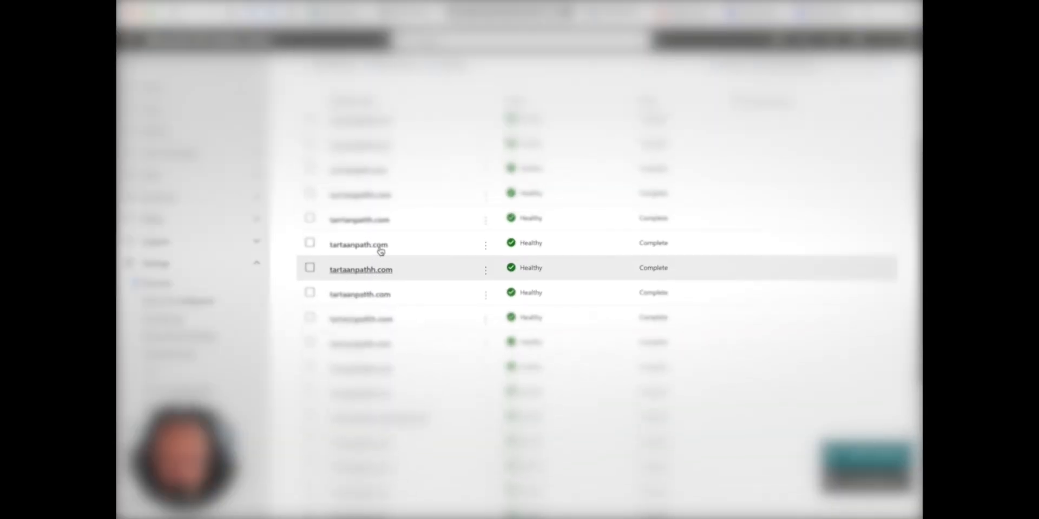
scroll(381, 251, up, 1)
scroll(381, 252, down, 2)
scroll(369, 243, up, 1)
scroll(325, 97, down, 5)
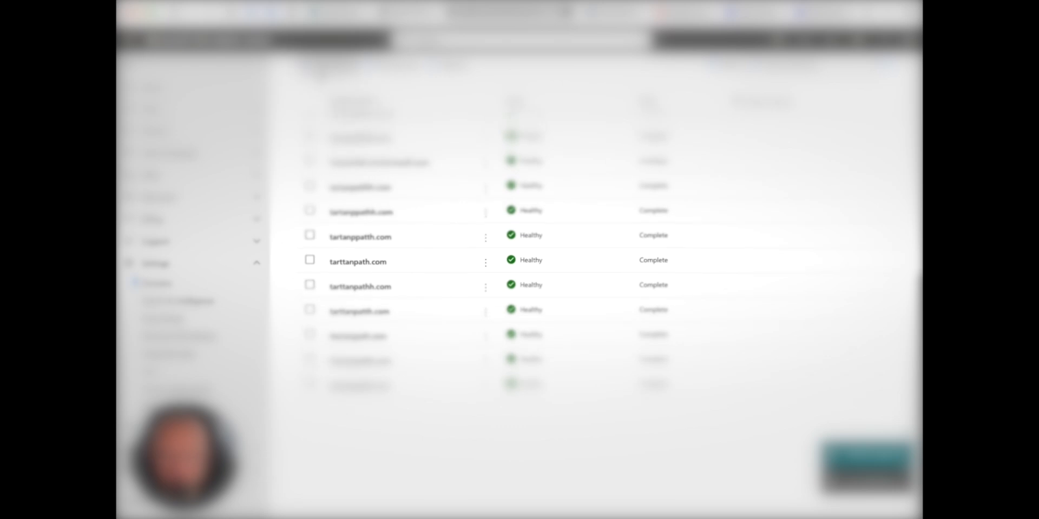
click(325, 68)
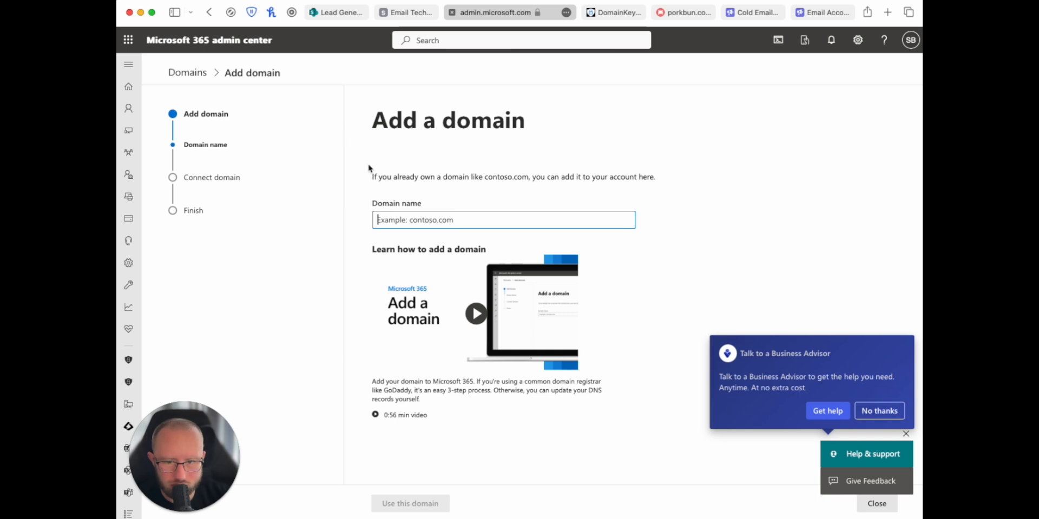
Step: Enter tartanppaath.com as the domain and choose TXT record verification
text(tartanppaath.com)
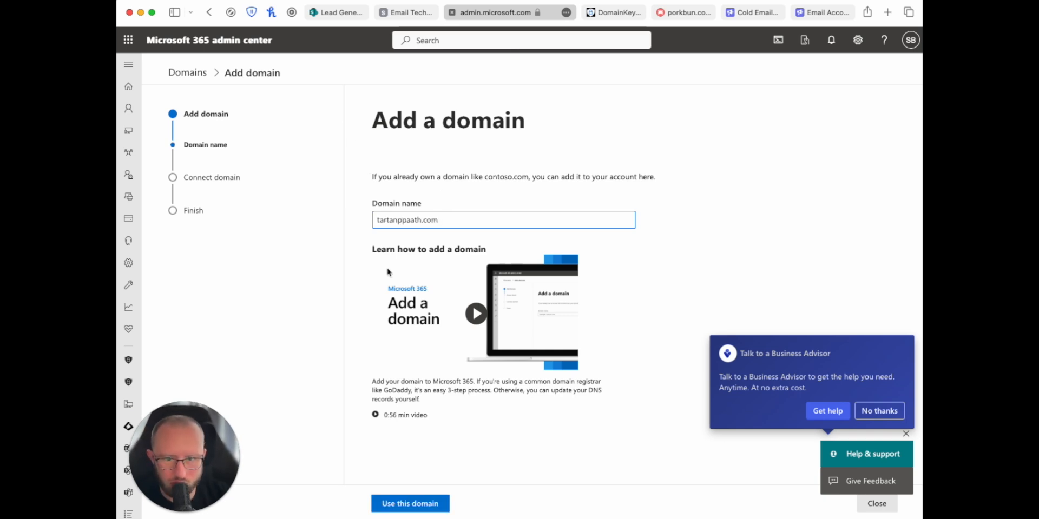
click(407, 505)
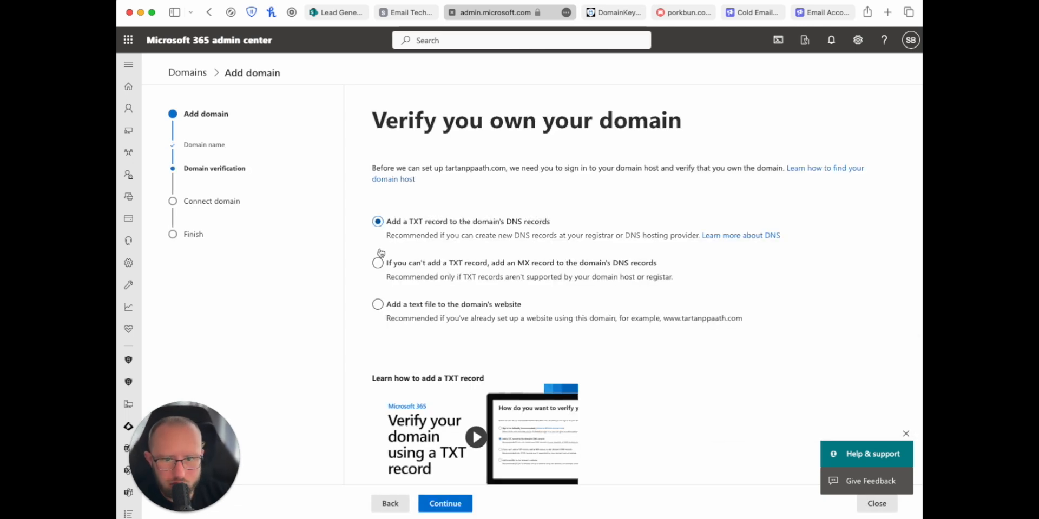
scroll(381, 252, down, 3)
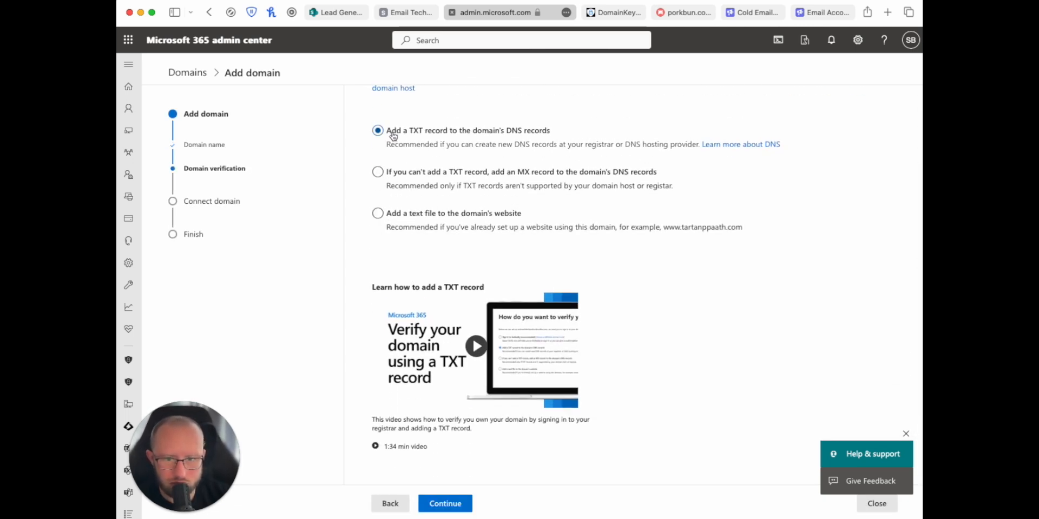
click(430, 508)
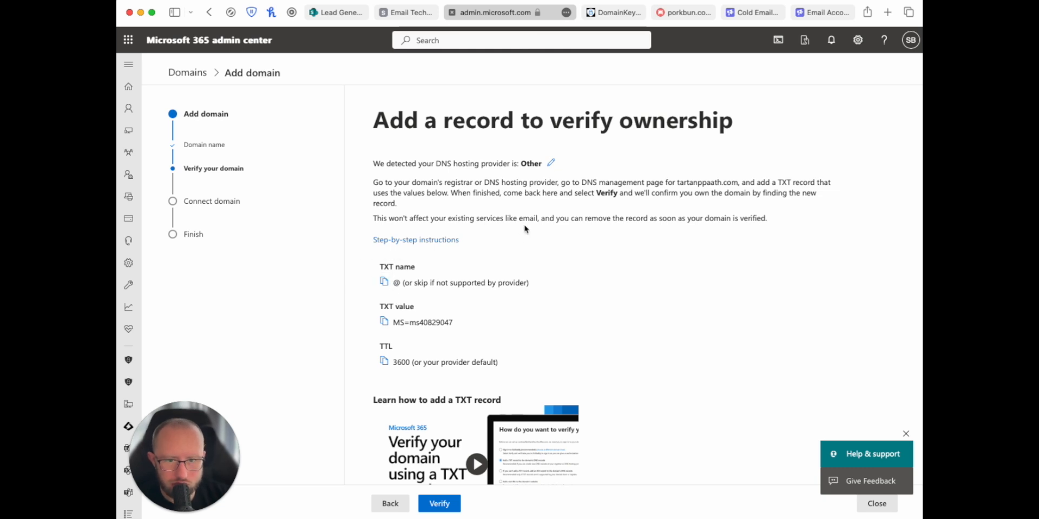
scroll(681, 291, down, 2)
scroll(656, 289, up, 1)
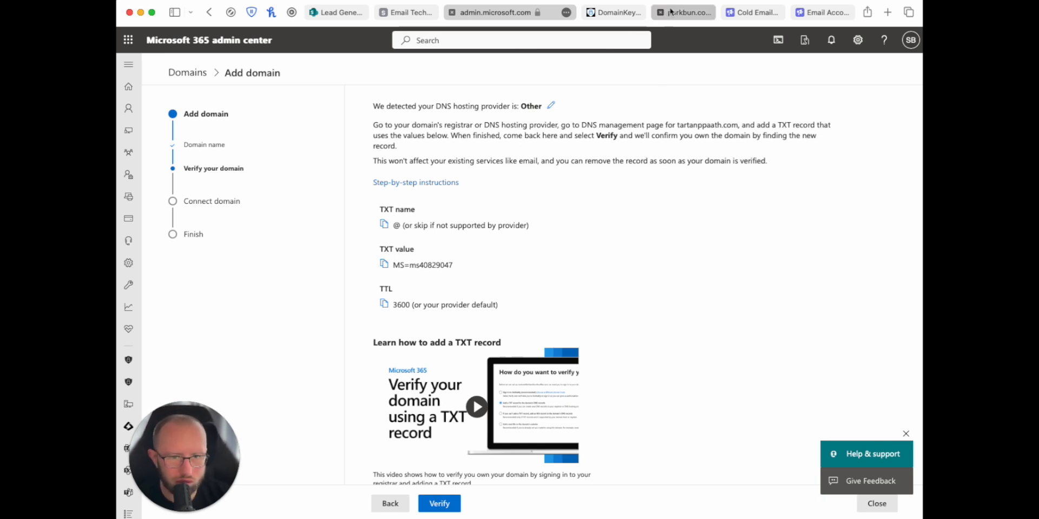
Step: Start a new TXT record in tartanppaath.com's Porkbun DNS with host @
mouse_move(674, 17)
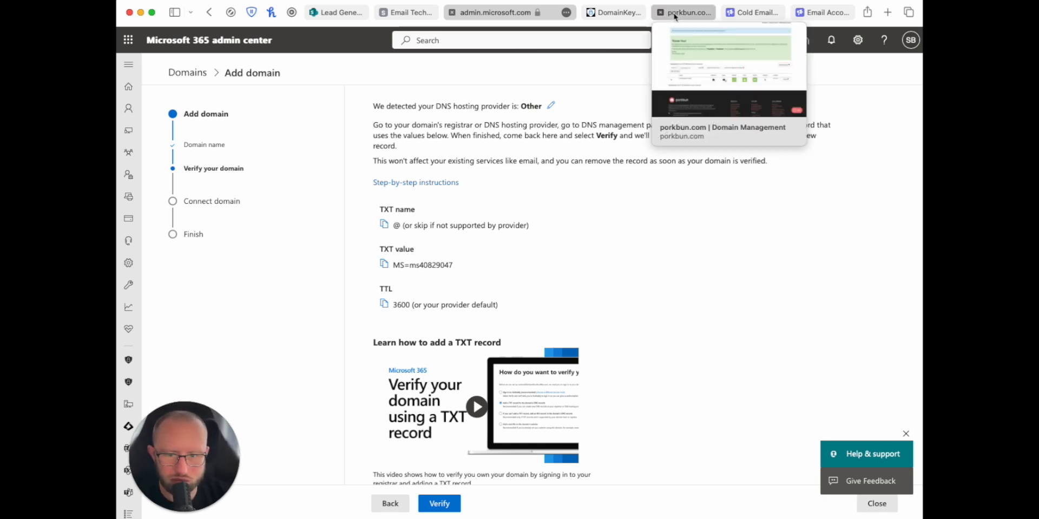
click(679, 15)
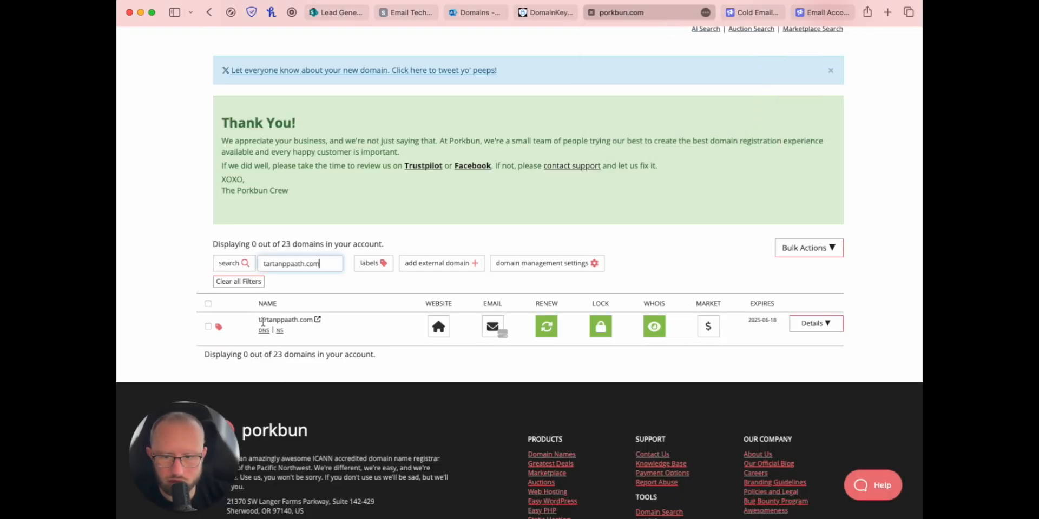
click(263, 331)
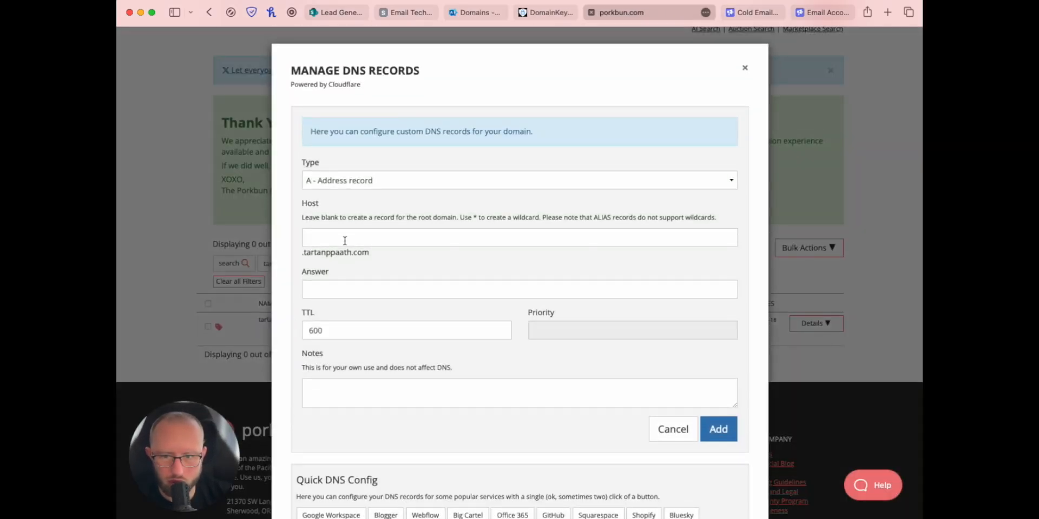
click(337, 182)
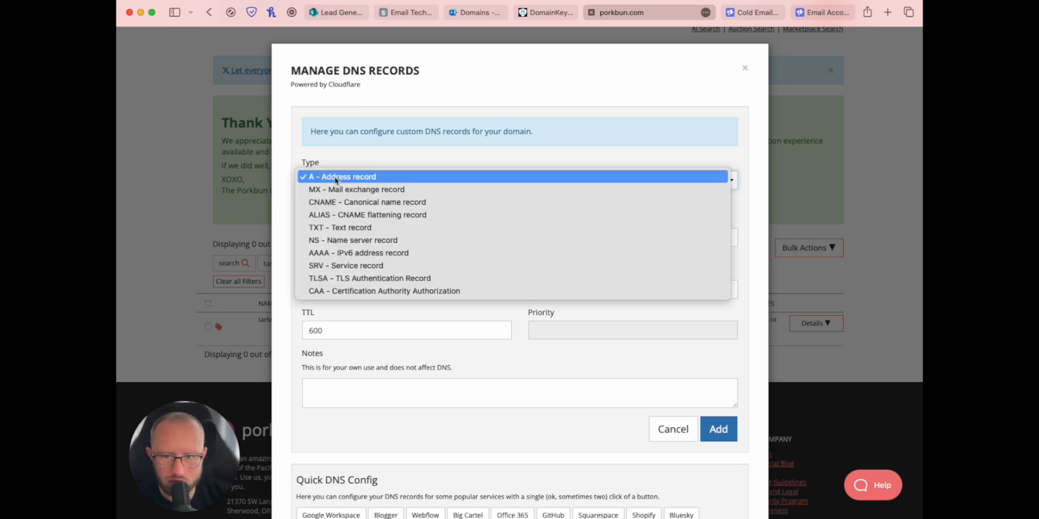
click(343, 229)
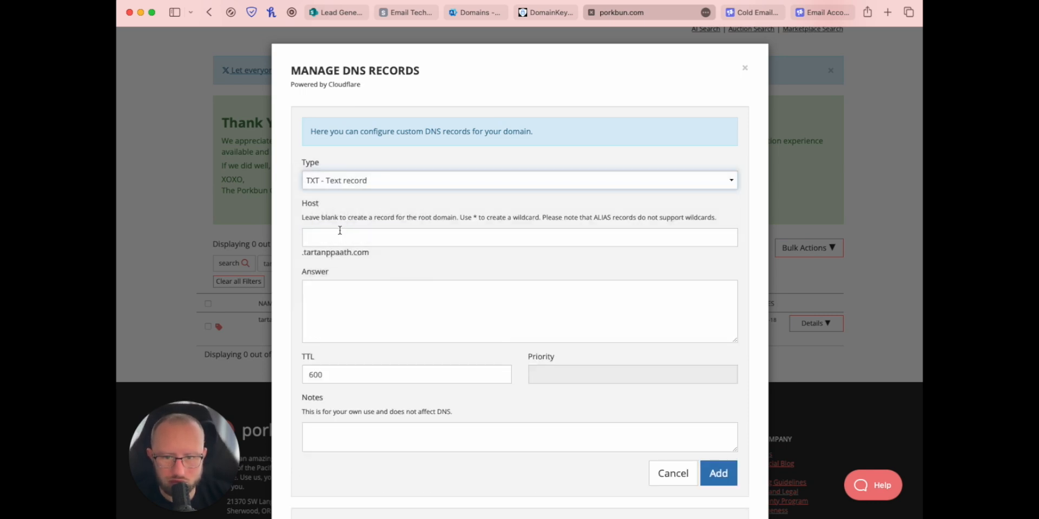
click(339, 231)
text(@)
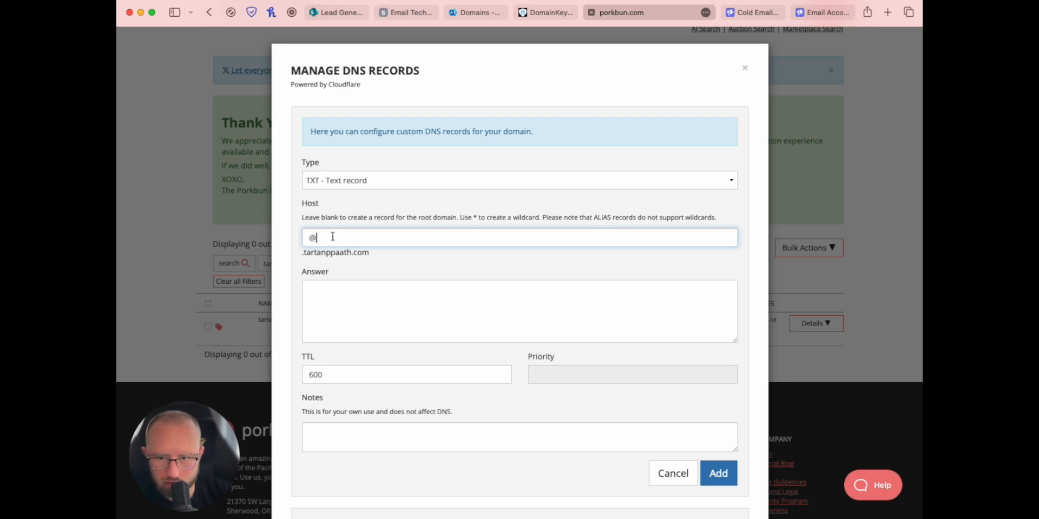
Step: Copy the MS=ms40829047 verification value from Microsoft 365 into the record's Answer
click(490, 15)
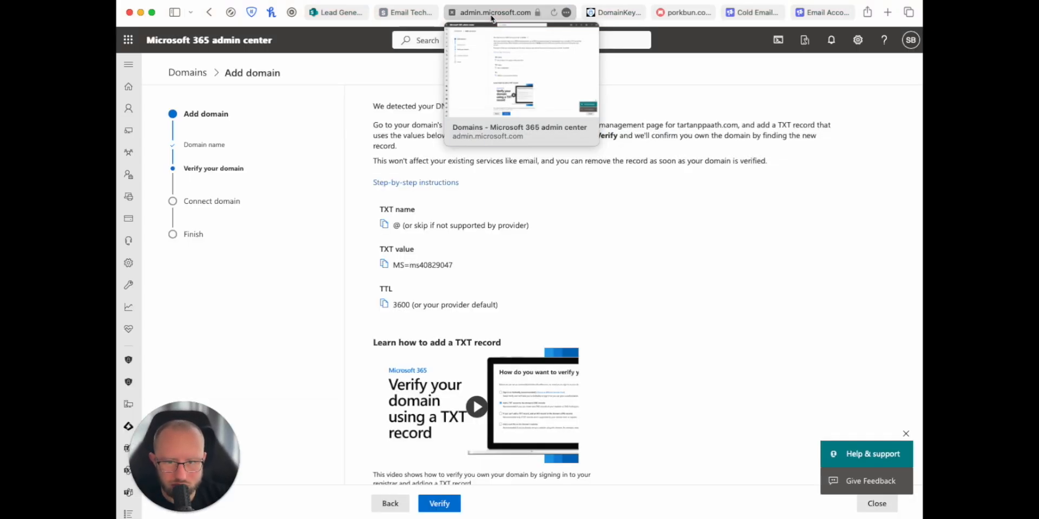
click(384, 265)
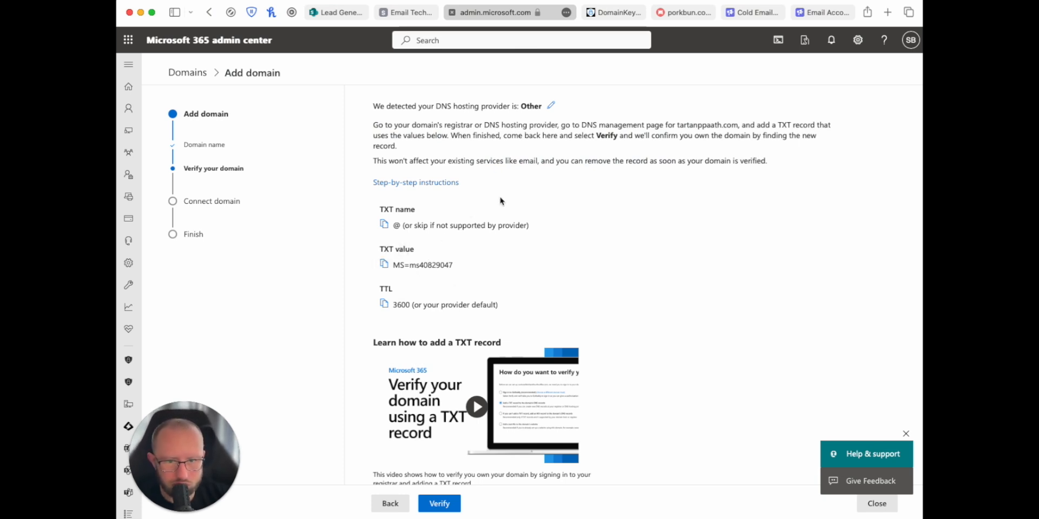
click(683, 12)
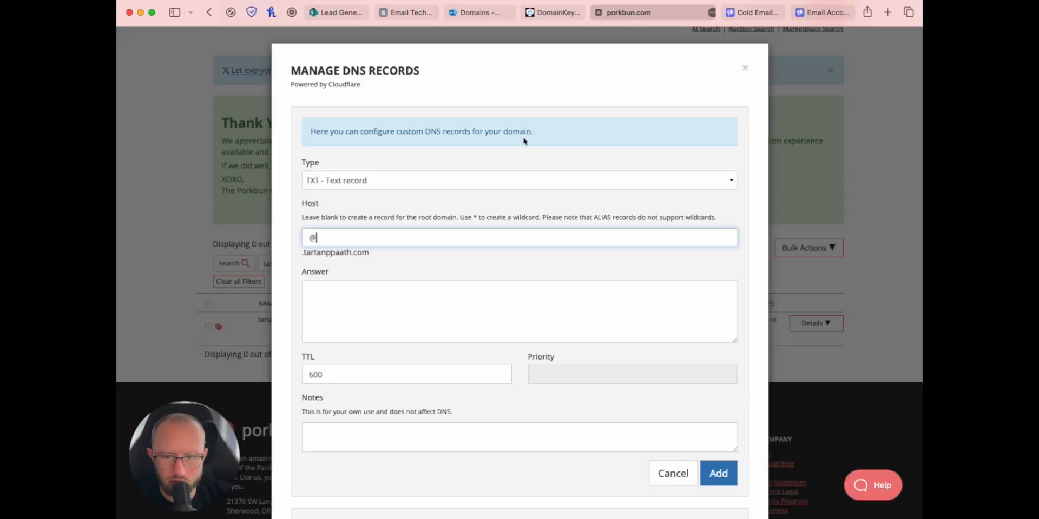
click(339, 292)
key(super+v)
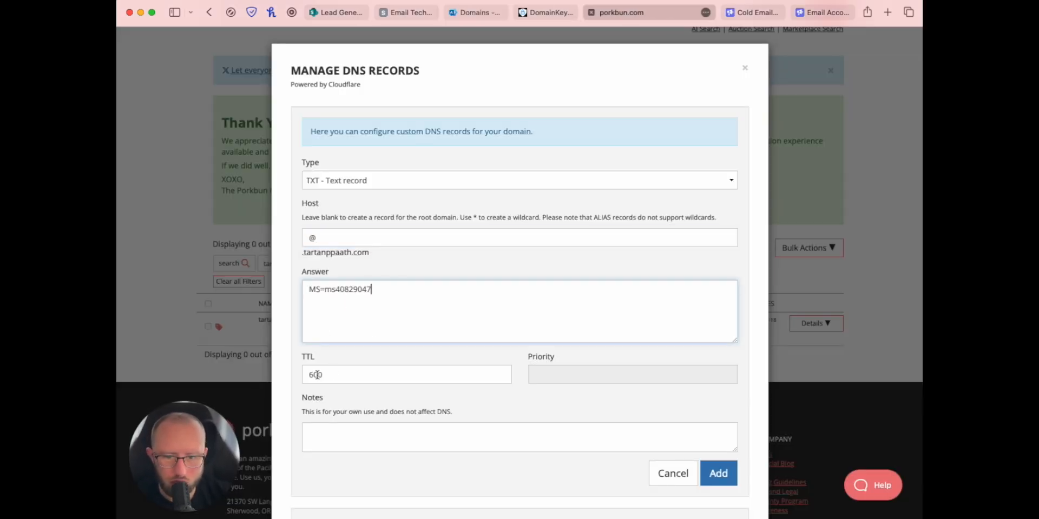
Step: Set the TTL to 3600 as Microsoft 365 requires and add the TXT record
click(476, 12)
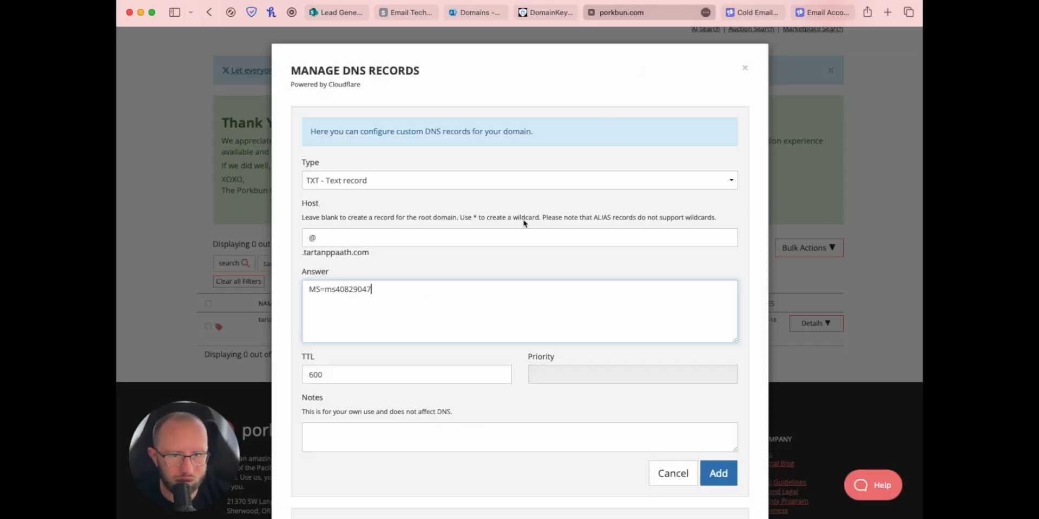
click(678, 12)
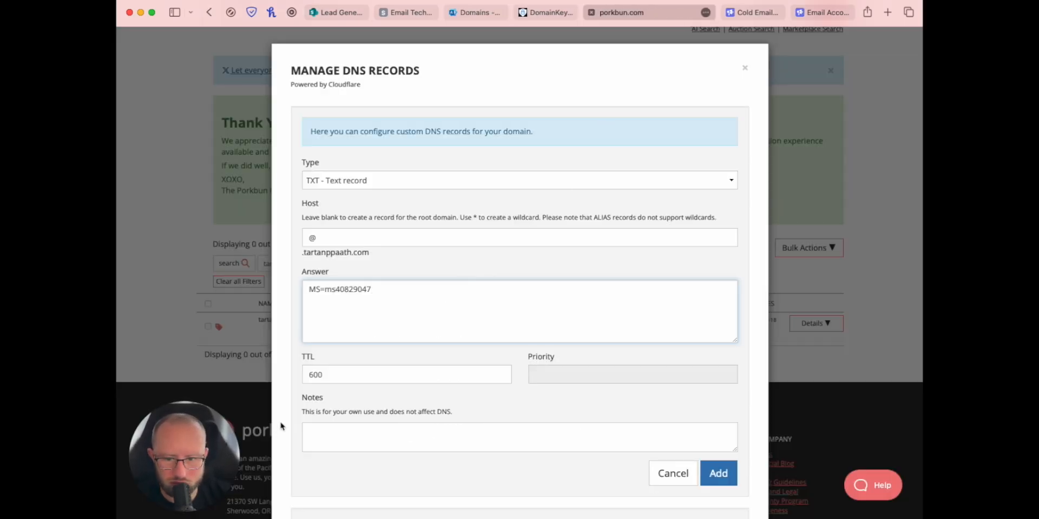
click(308, 374)
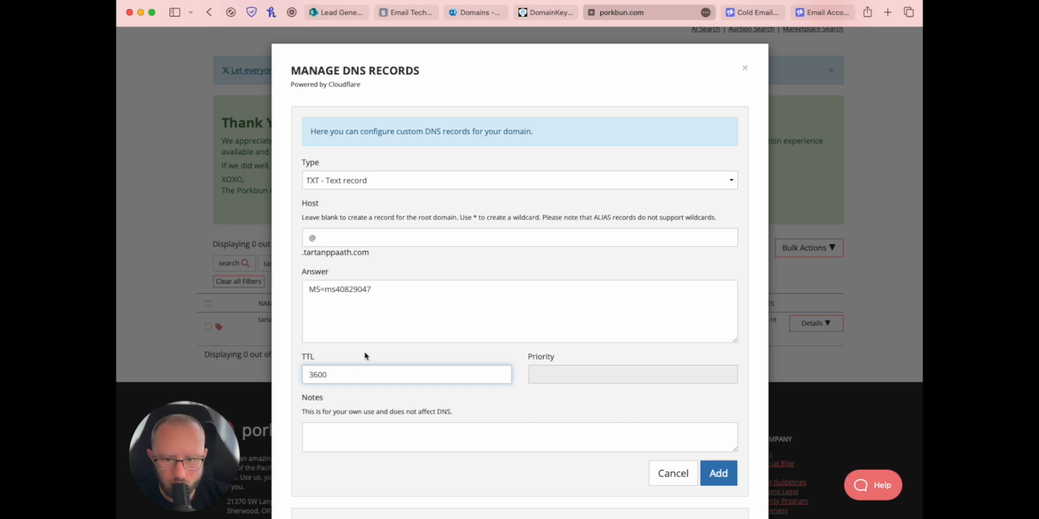
click(713, 486)
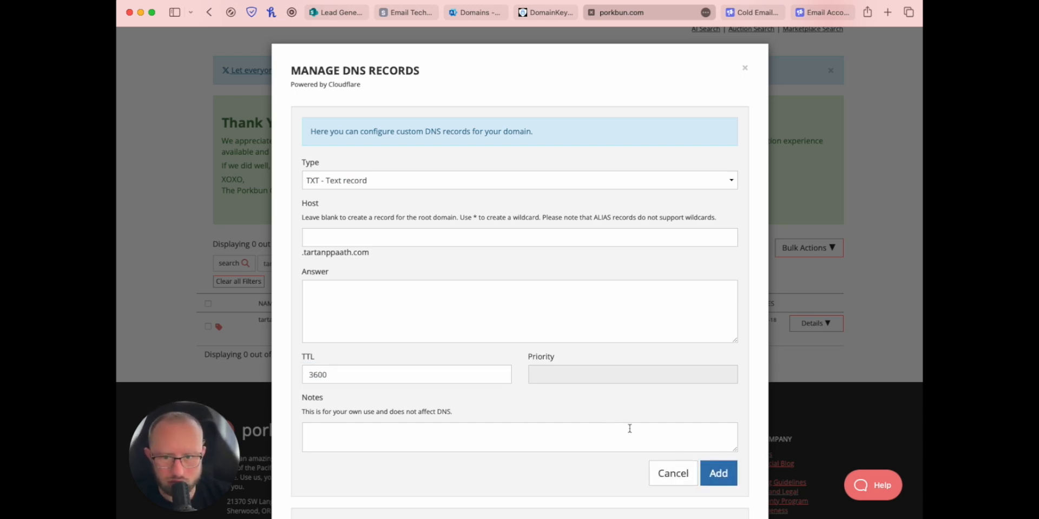
scroll(628, 427, down, 5)
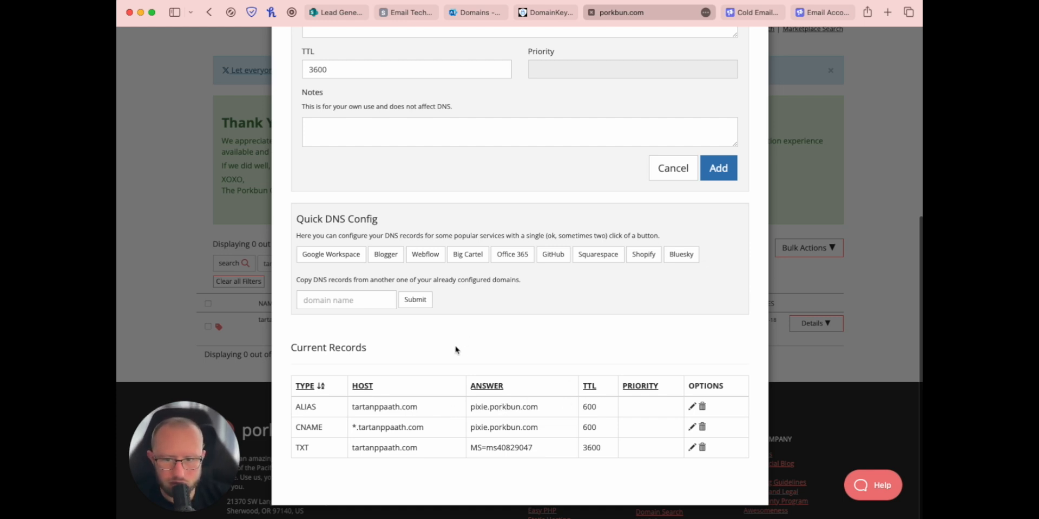
scroll(549, 373, up, 2)
scroll(550, 374, down, 2)
scroll(460, 375, up, 3)
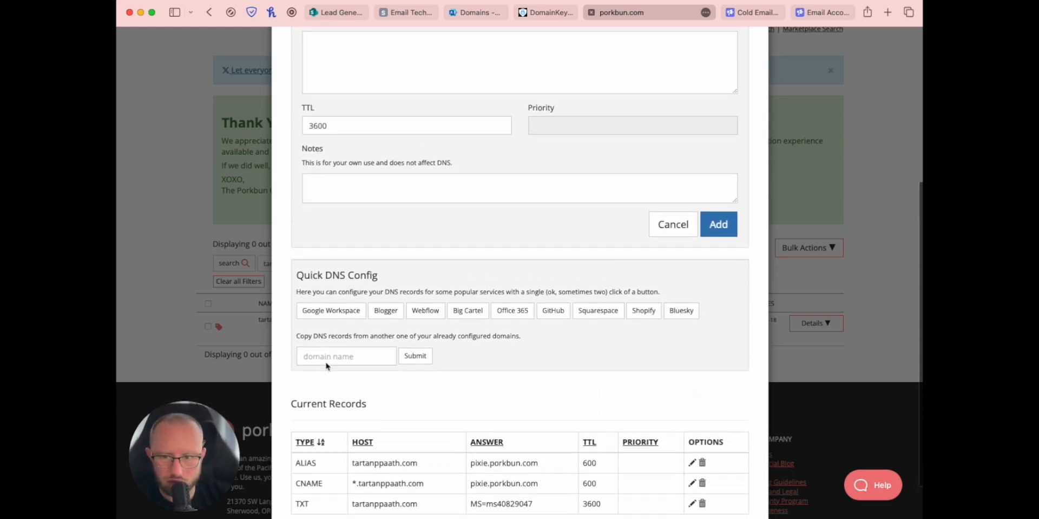
scroll(327, 370, down, 3)
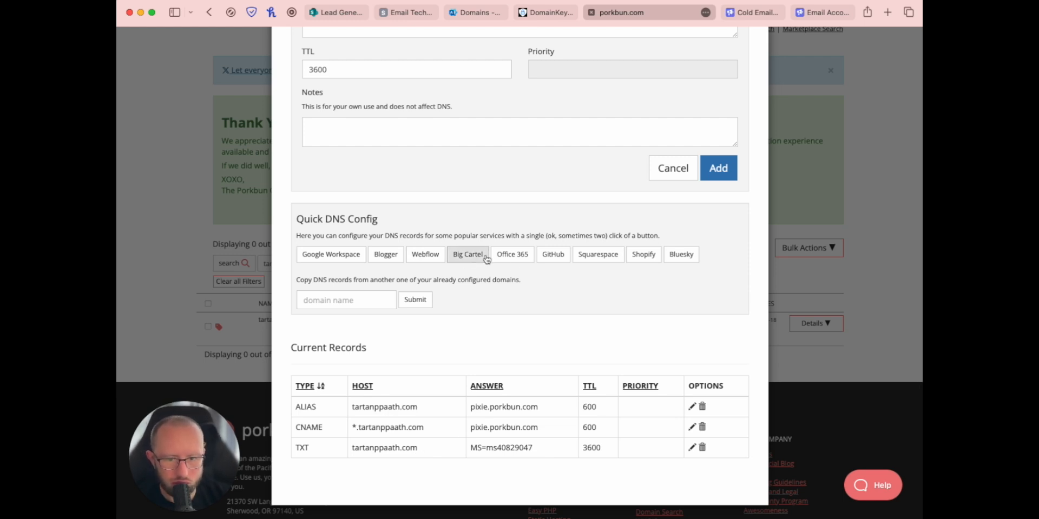
Step: Apply Porkbun's Office 365 DNS preset, confirm it, and review the new SPF TXT record
click(508, 259)
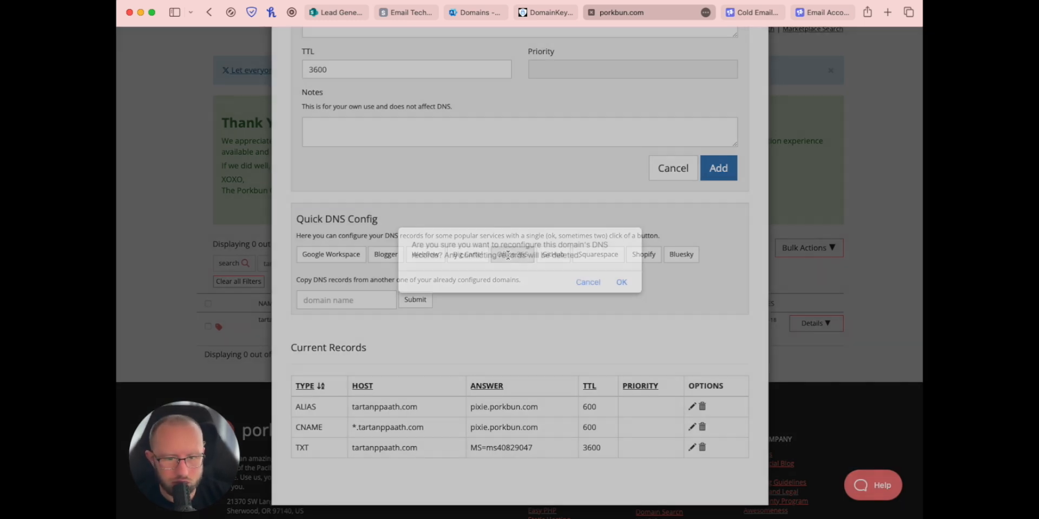
click(621, 283)
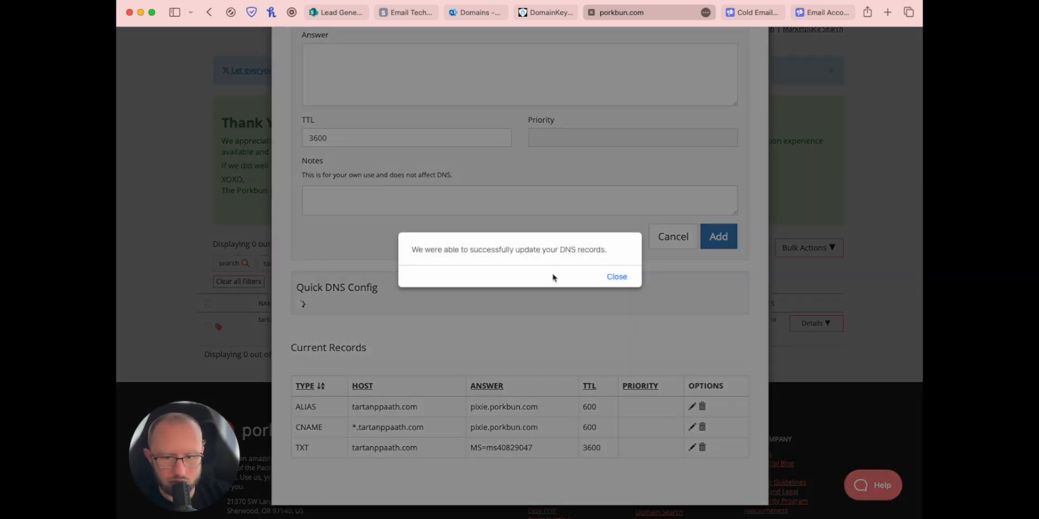
click(612, 278)
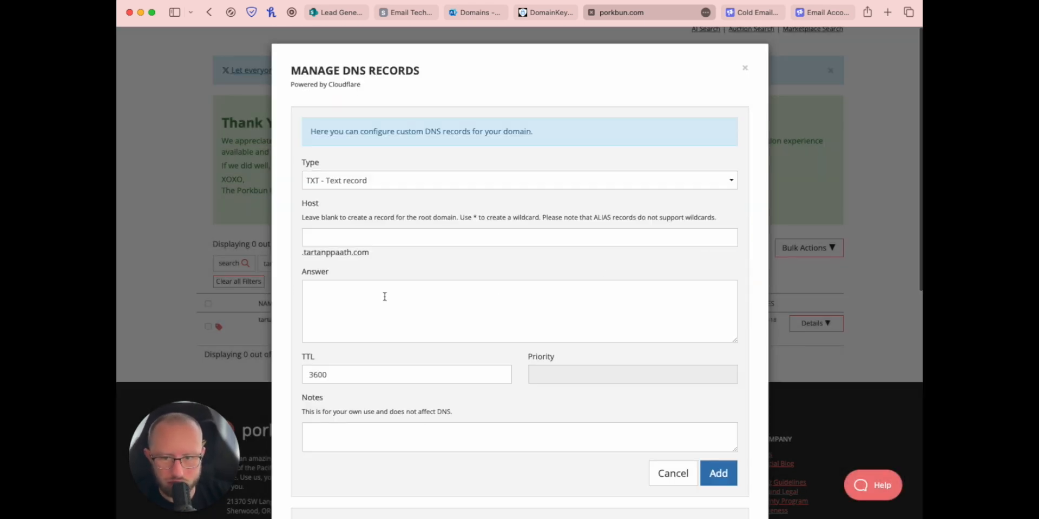
scroll(381, 300, down, 10)
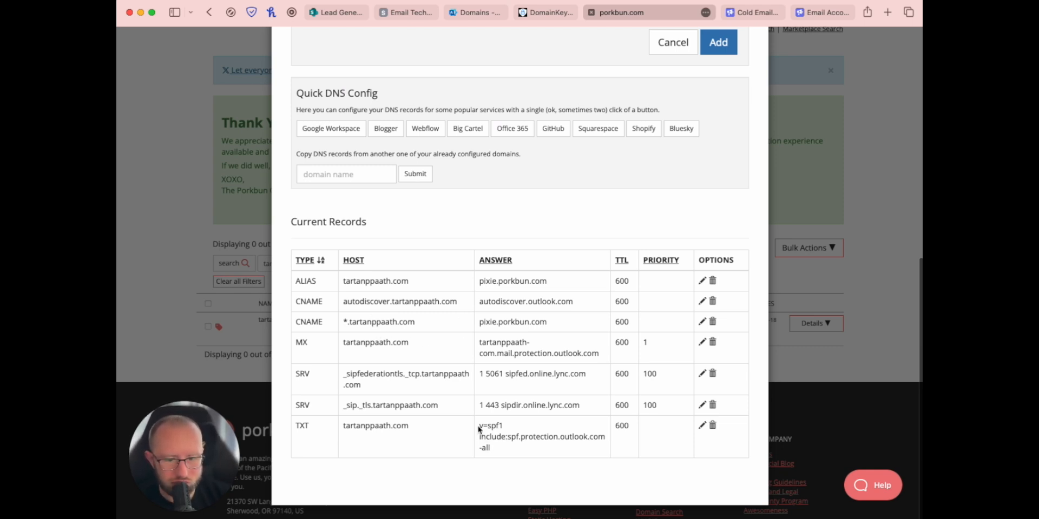
mouse_move(478, 425)
mouse_down()
mouse_move(595, 441)
mouse_move(564, 462)
mouse_move(470, 428)
mouse_move(479, 424)
mouse_up()
click(544, 456)
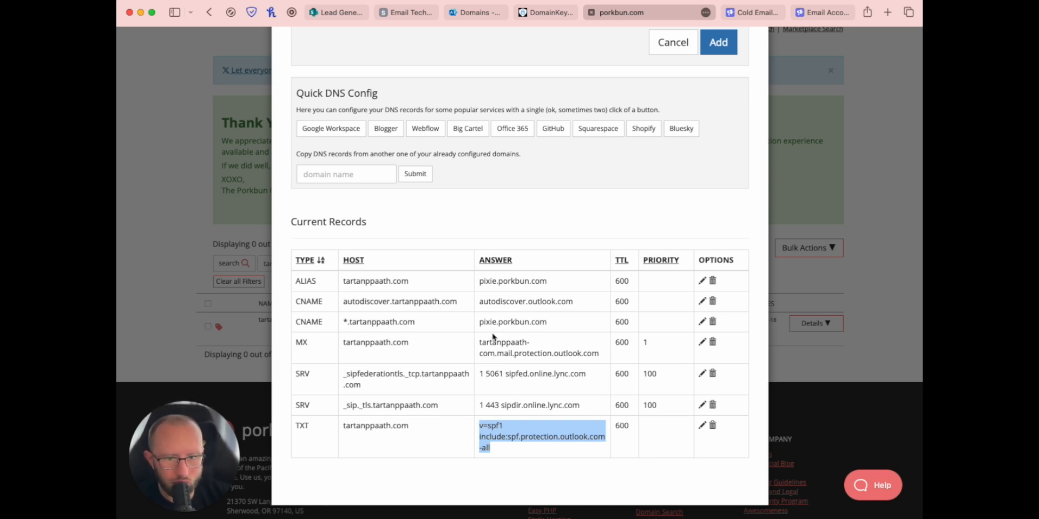
click(528, 462)
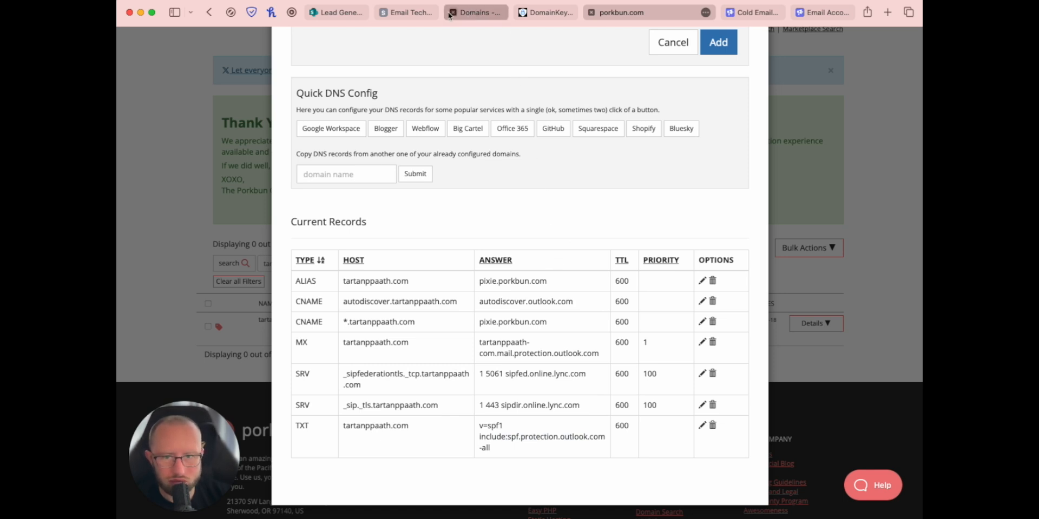
Step: Verify tartanppaath.com ownership in Microsoft 365 and continue past the connection options
click(478, 14)
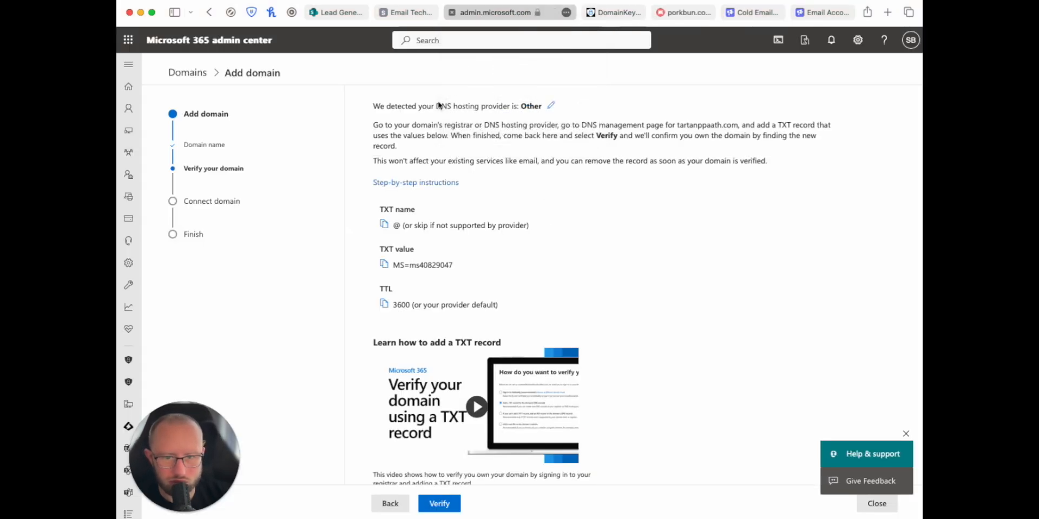
scroll(424, 286, down, 2)
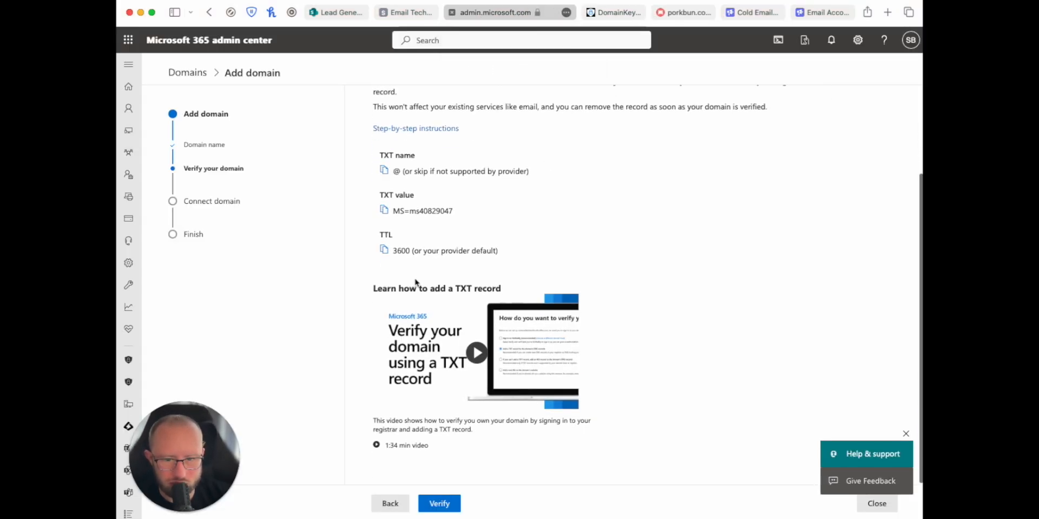
click(436, 507)
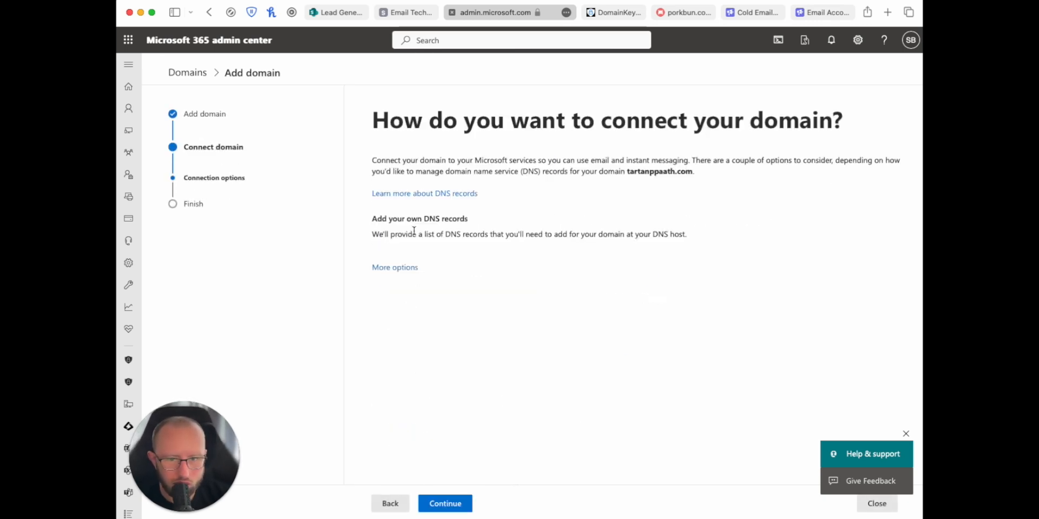
click(439, 503)
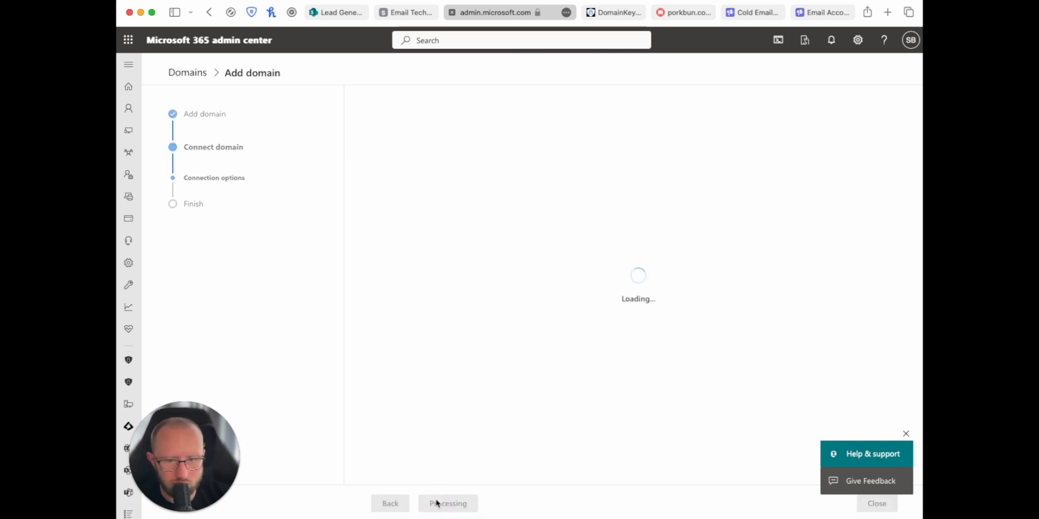
Step: Check DKIM under Advanced options and expand the two selector CNAME records
scroll(465, 262, down, 5)
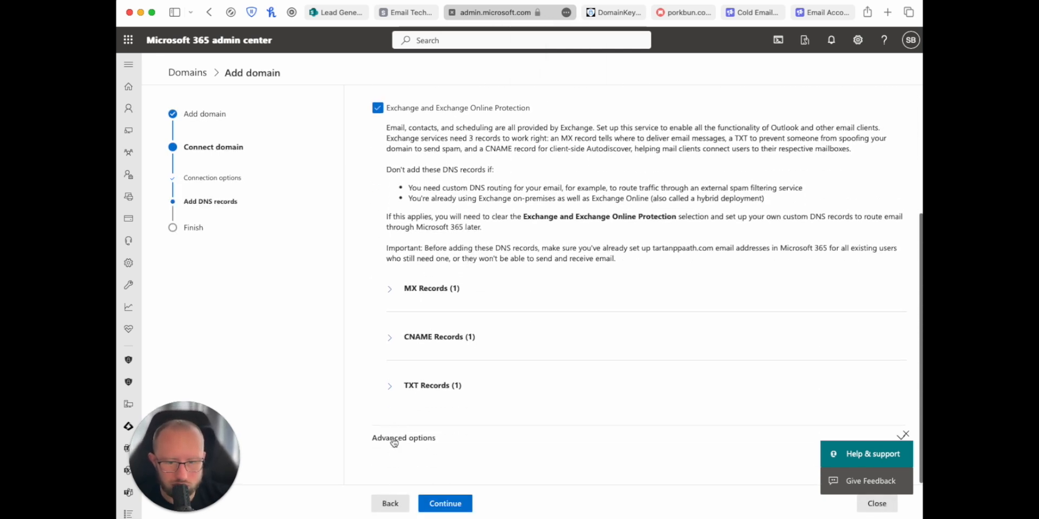
click(395, 437)
scroll(396, 441, down, 1)
scroll(396, 445, down, 1)
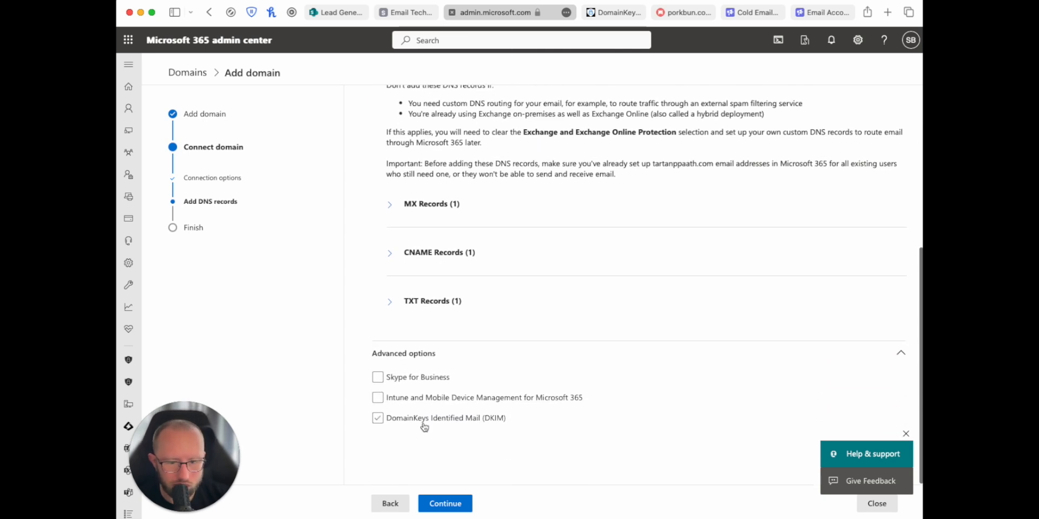
click(390, 424)
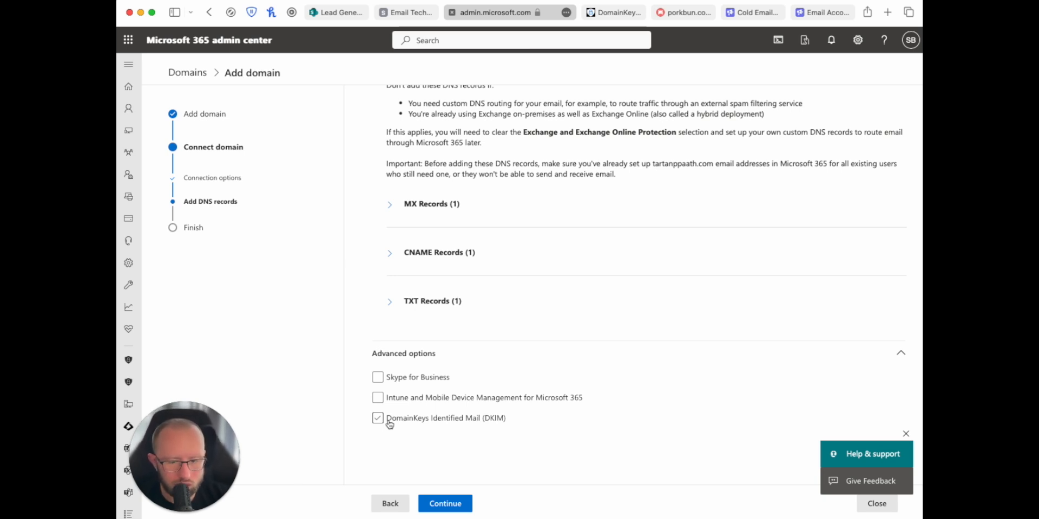
click(389, 423)
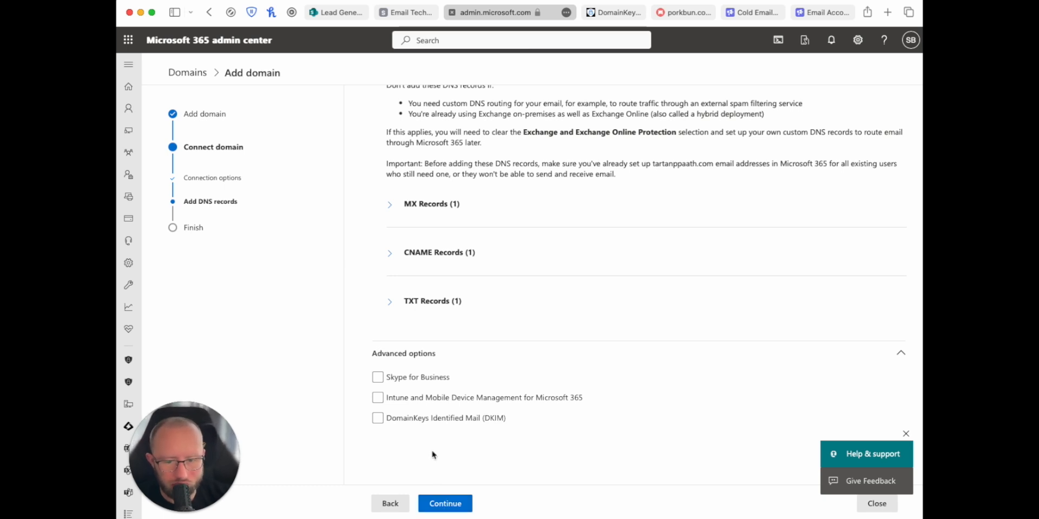
click(413, 420)
scroll(470, 469, down, 3)
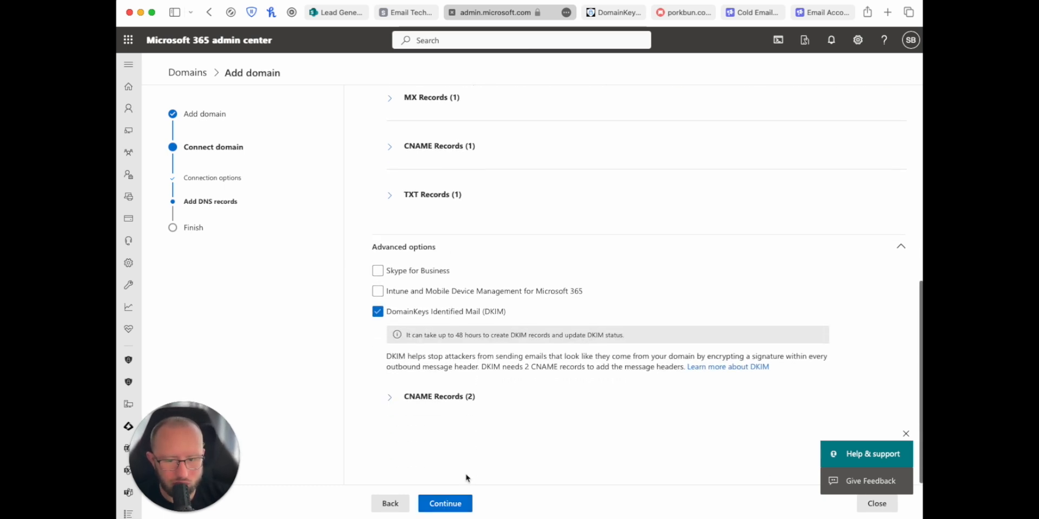
click(391, 401)
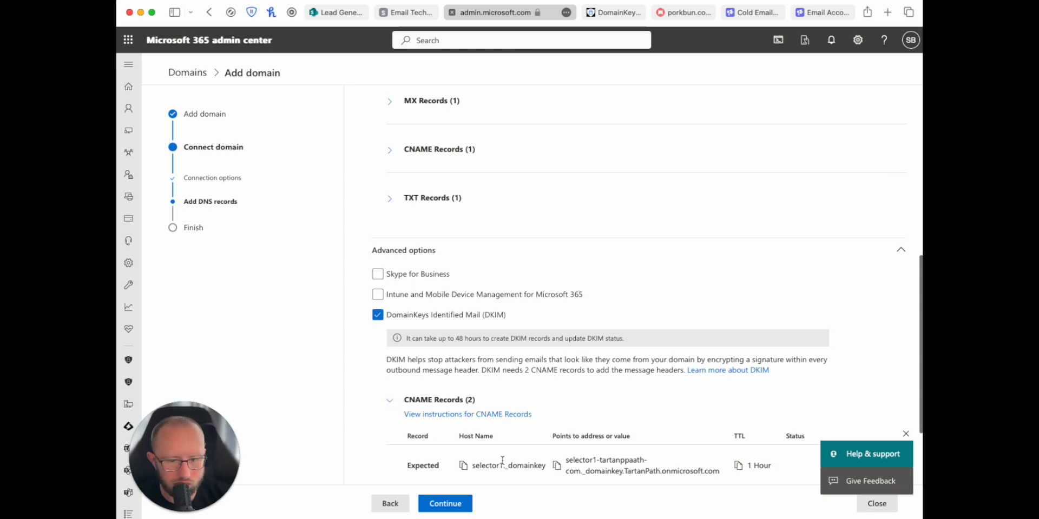
scroll(405, 421, down, 2)
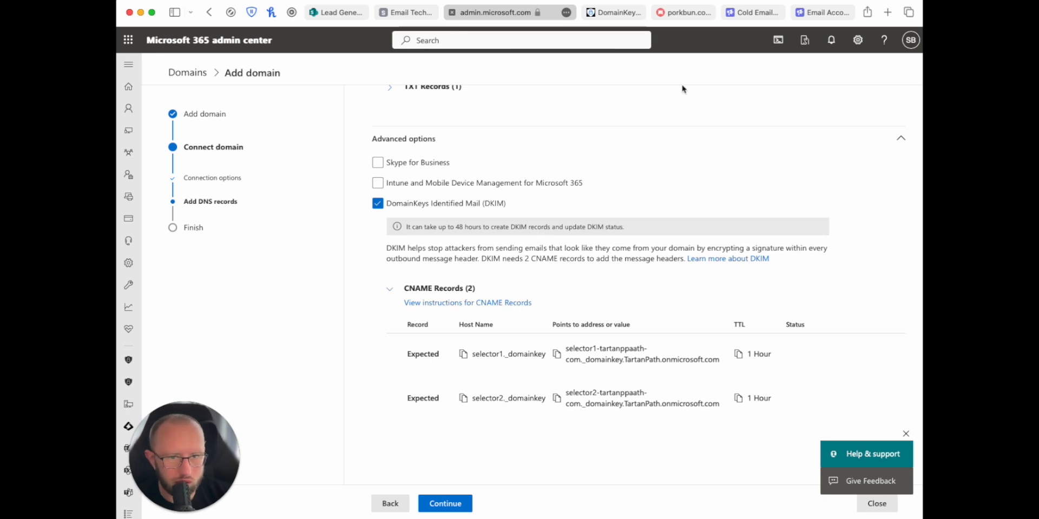
Step: Open tartanppaath.com's DNS records and paste Microsoft's selector1._domainkey host into the Host field
click(683, 13)
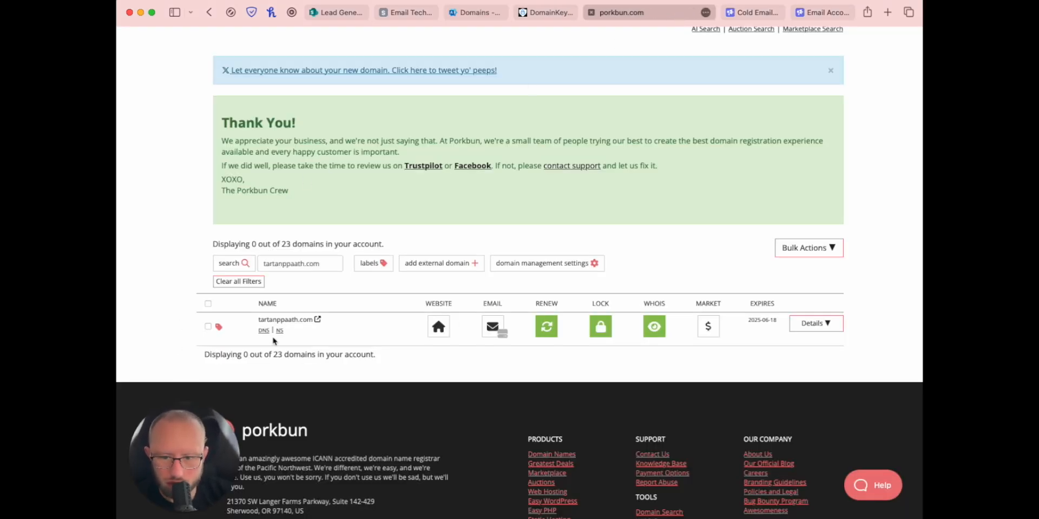
click(265, 331)
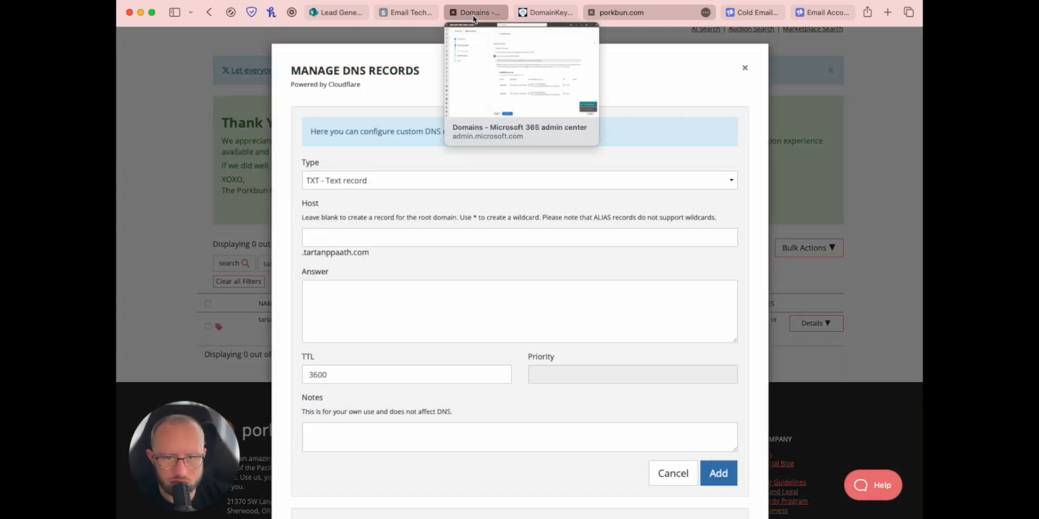
click(474, 13)
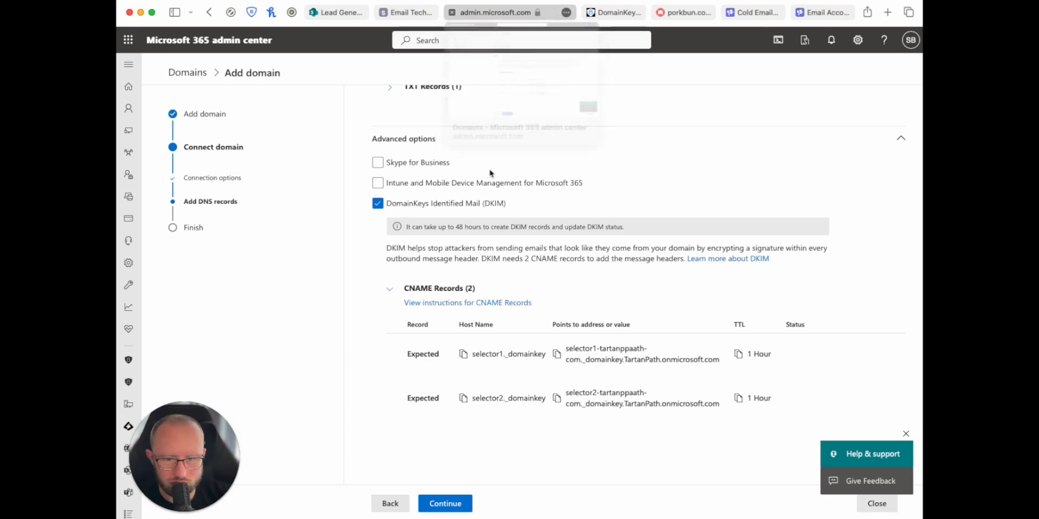
click(461, 361)
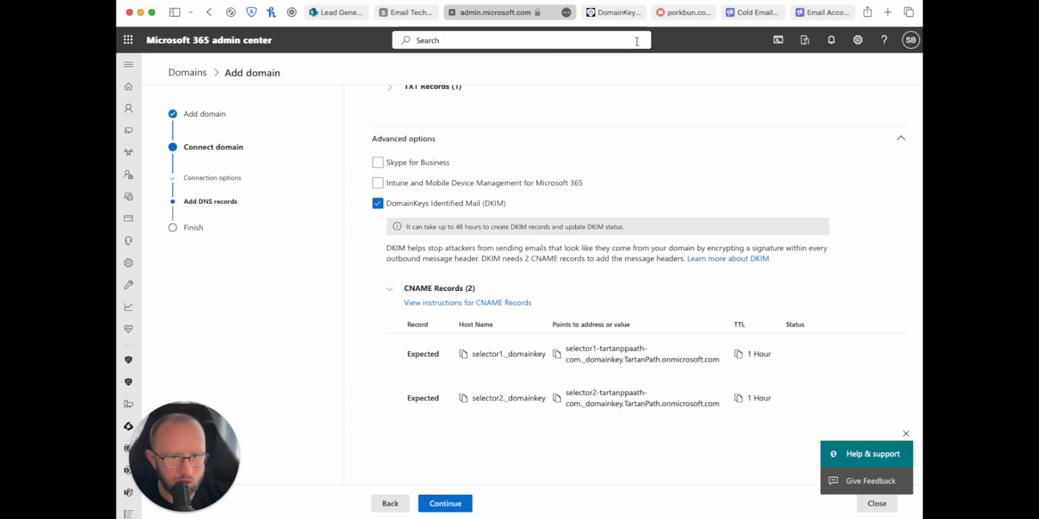
click(680, 17)
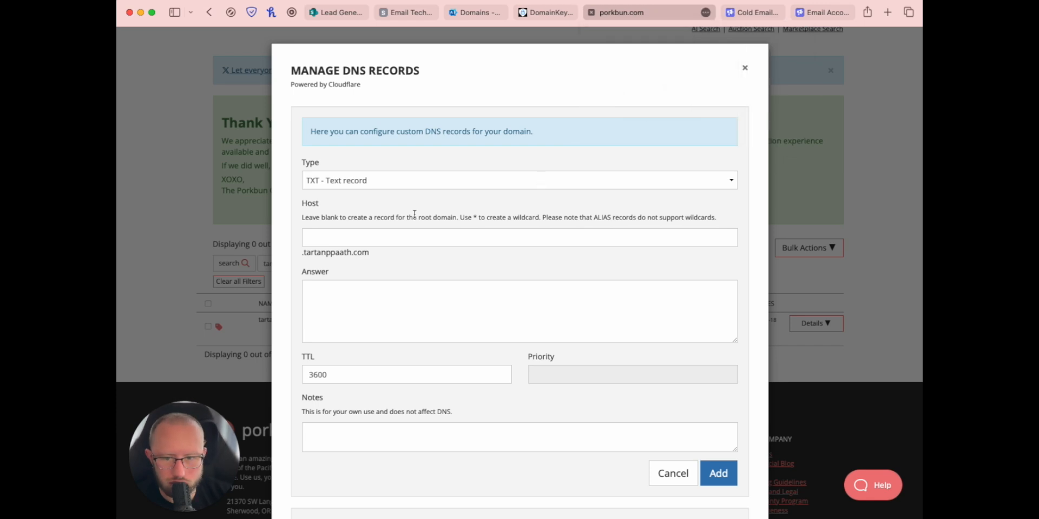
click(356, 233)
key(super+v)
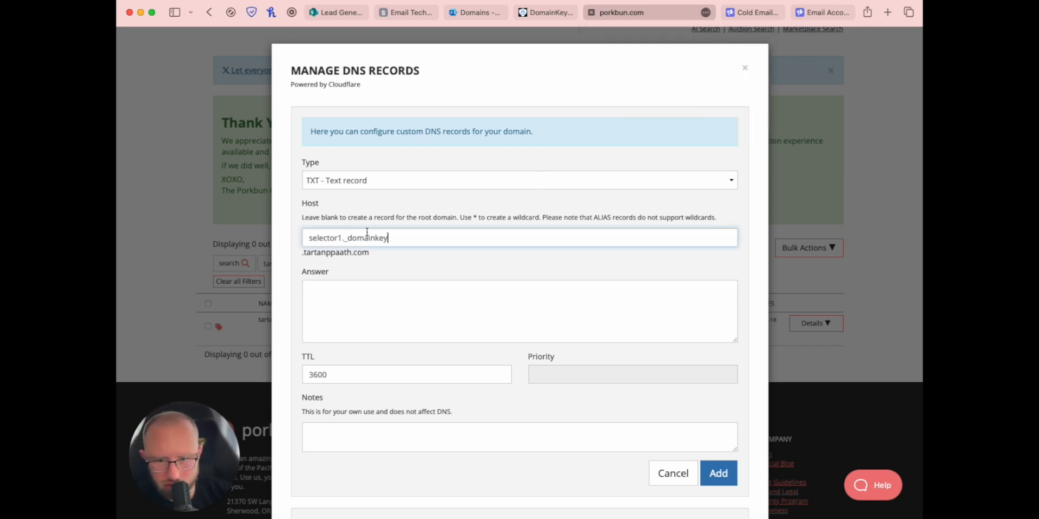
Step: Paste Microsoft's first DKIM value into Answer, set TTL to 600, and add the record
click(491, 16)
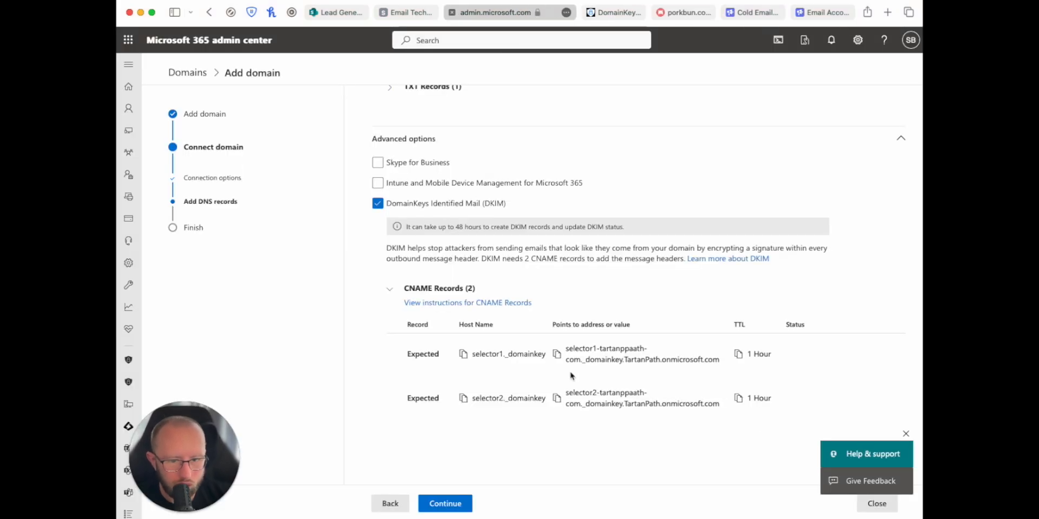
click(557, 355)
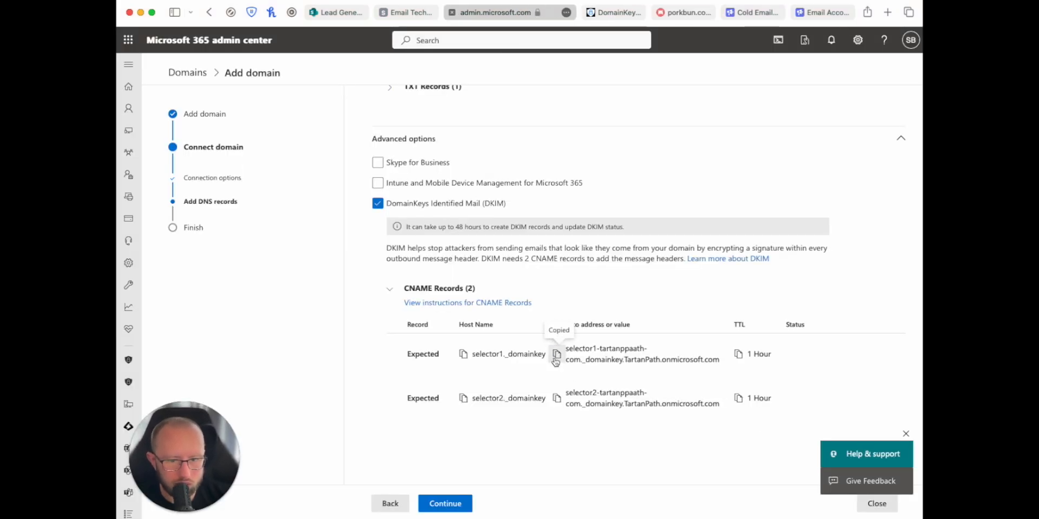
click(669, 12)
click(469, 296)
key(super+v)
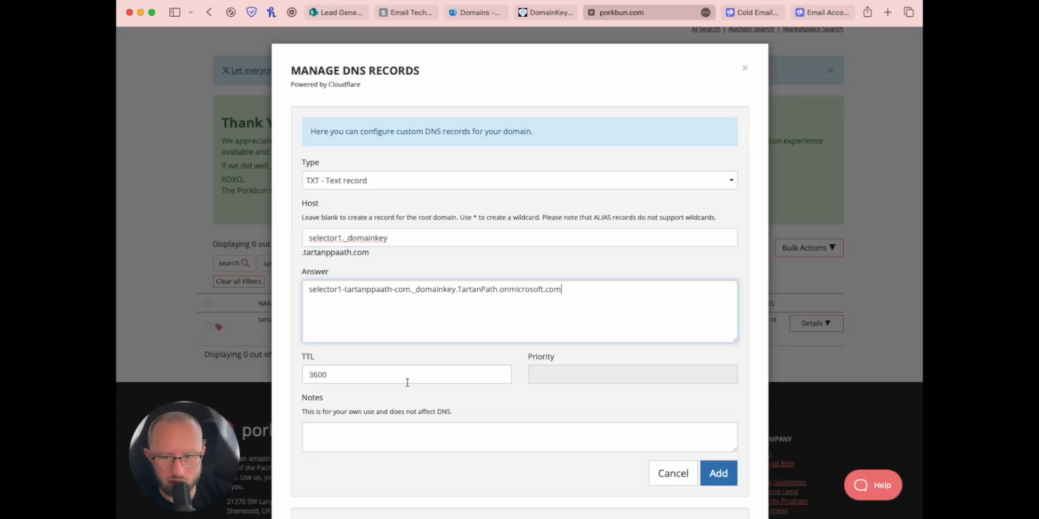
click(315, 375)
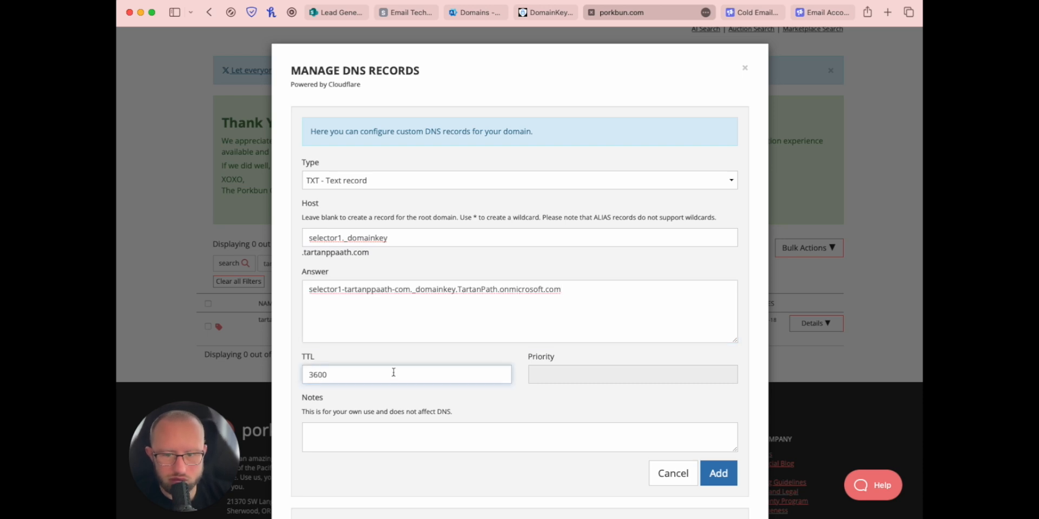
key(BackSpace)
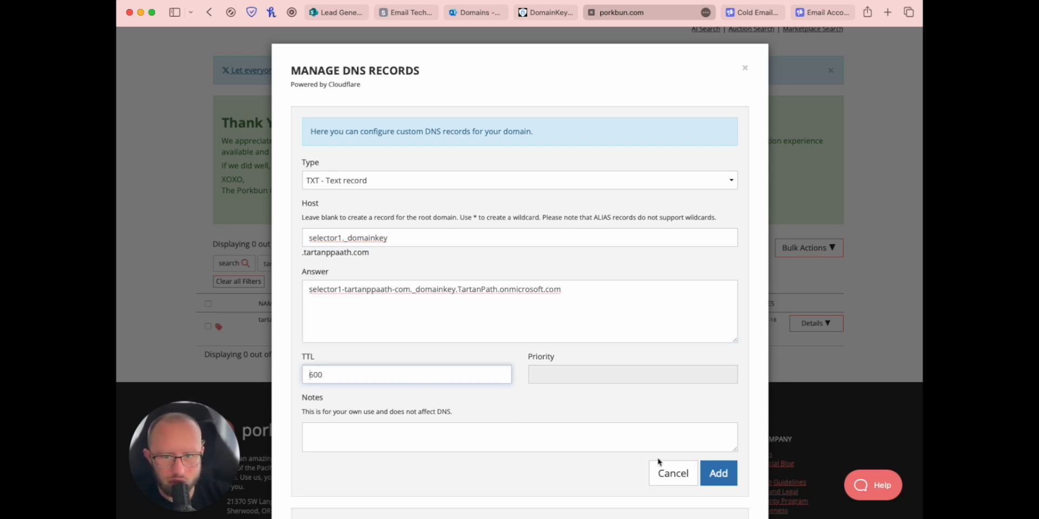
click(715, 474)
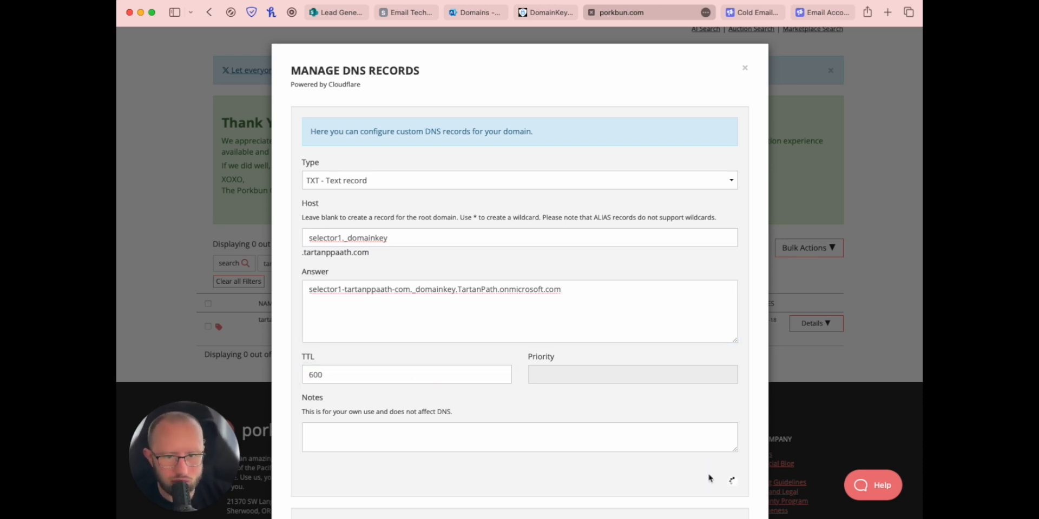
Step: Add a selector2._domainkey CNAME record with the copied Microsoft DKIM value as its answer
click(475, 13)
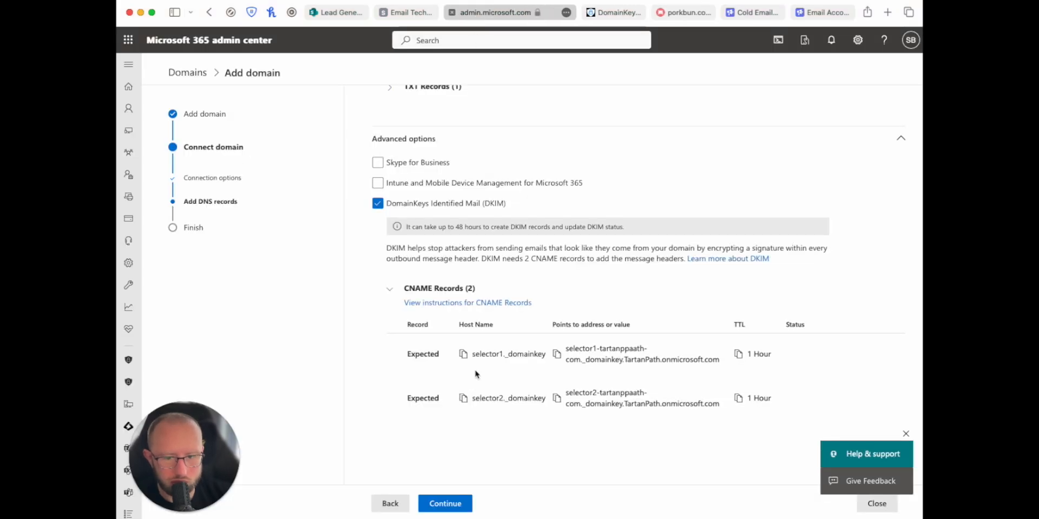
click(663, 11)
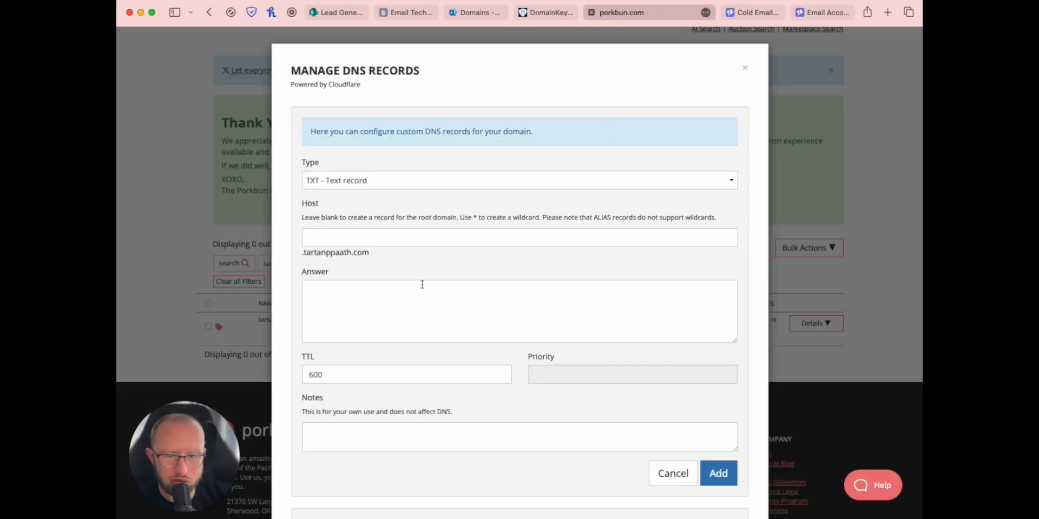
click(314, 233)
key(super+v)
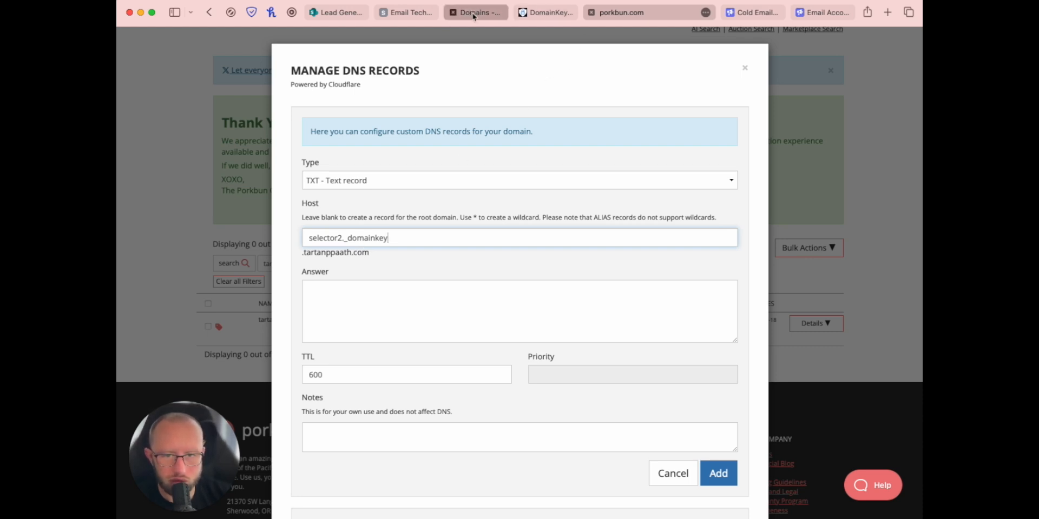
click(347, 181)
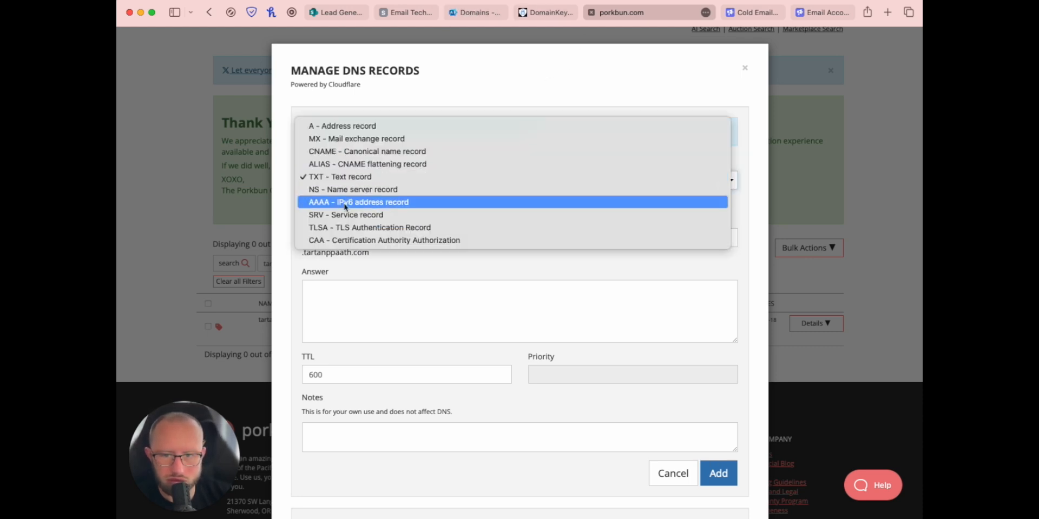
click(354, 151)
click(323, 287)
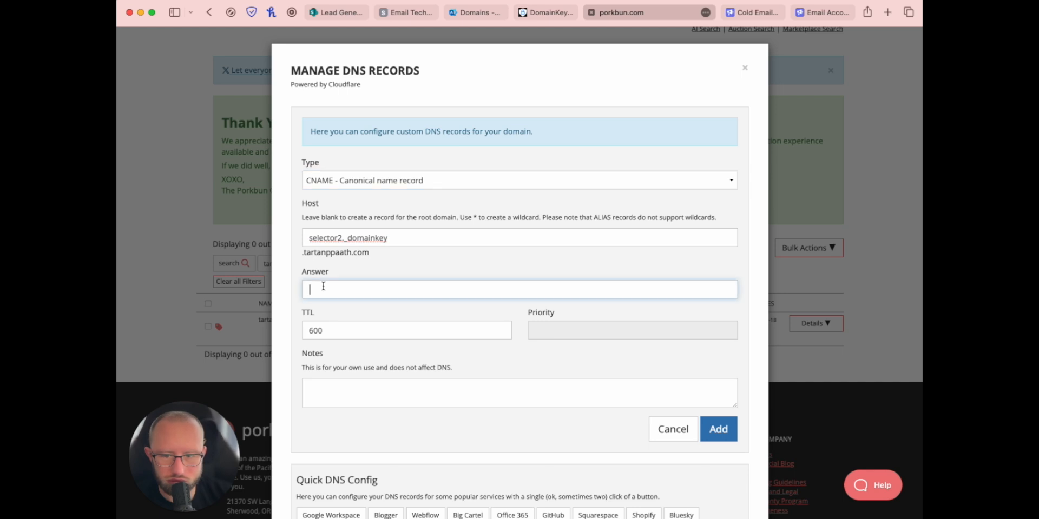
key(super+v)
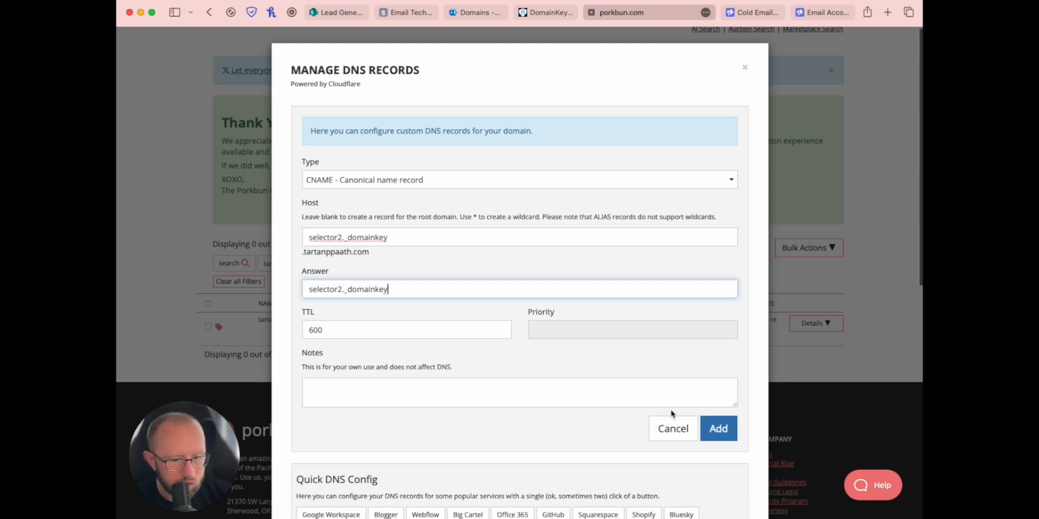
click(719, 430)
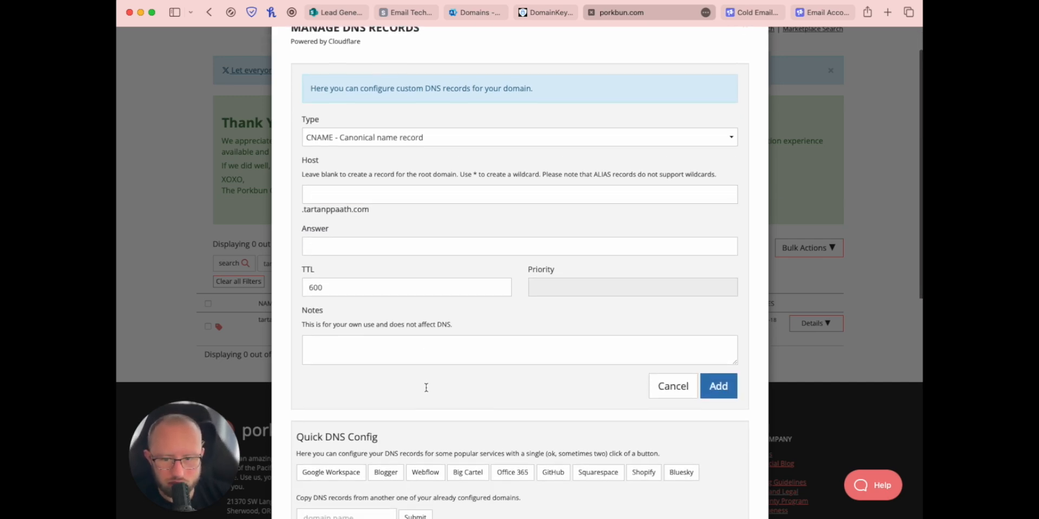
Step: Try editing the selector1 TXT record's host, then dismiss the resulting error
scroll(429, 385, down, 10)
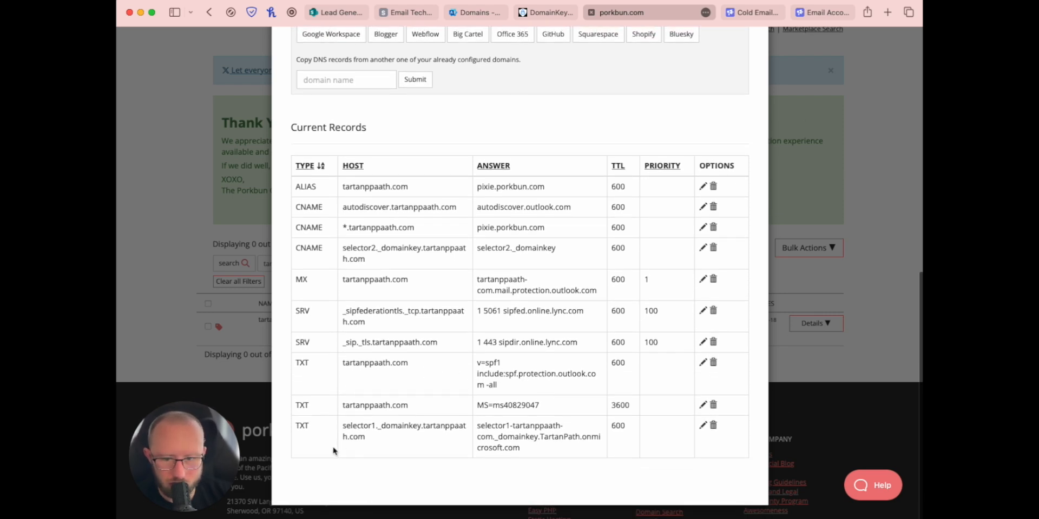
click(703, 427)
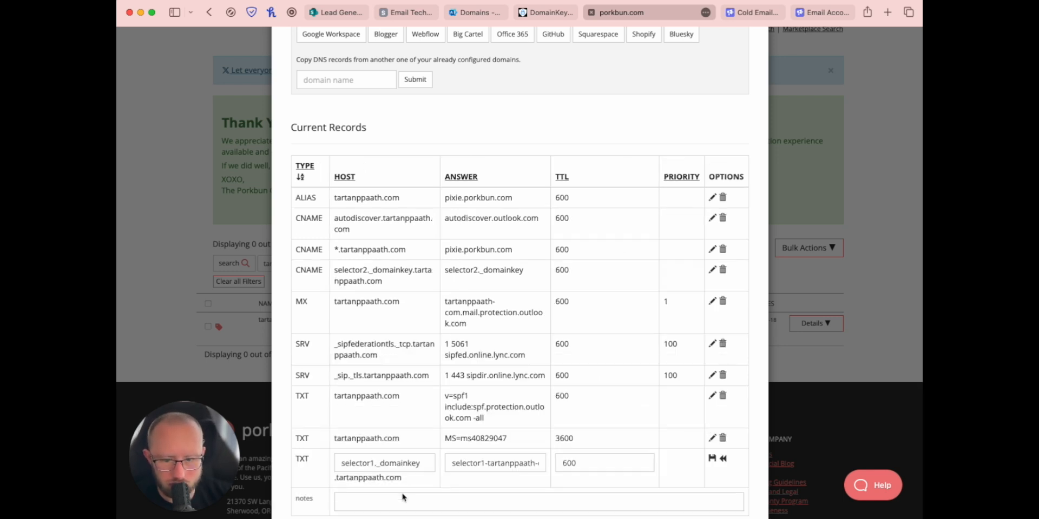
scroll(511, 467, down, 2)
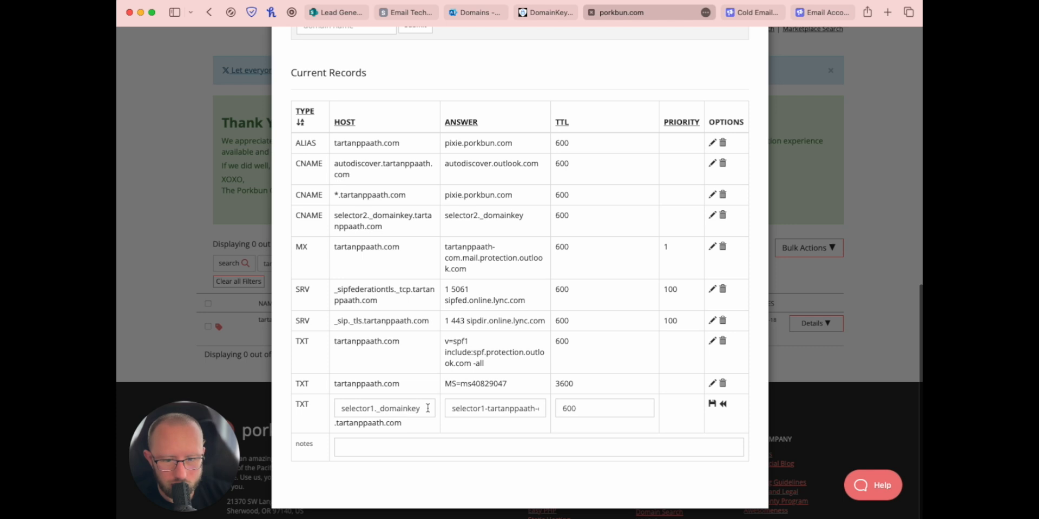
drag(428, 409, 320, 408)
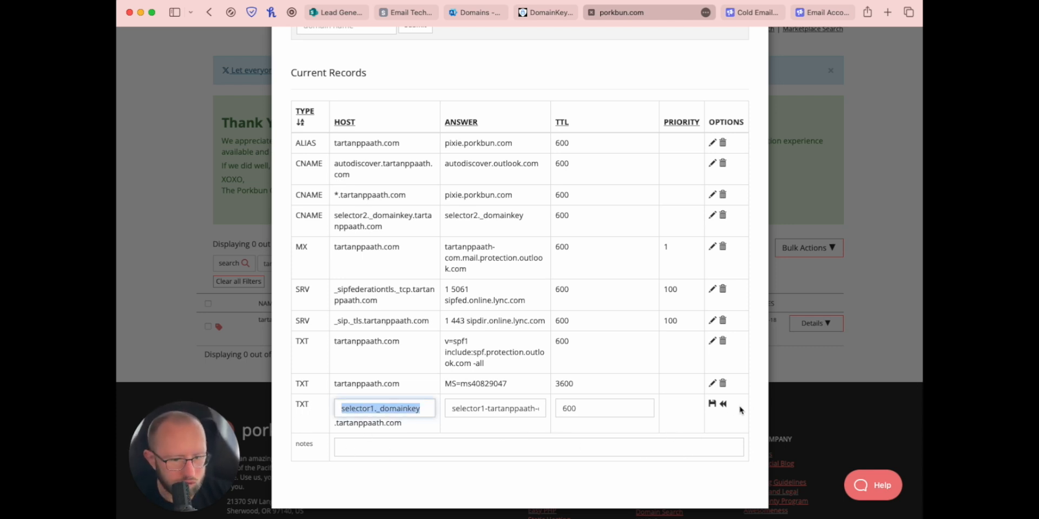
click(712, 403)
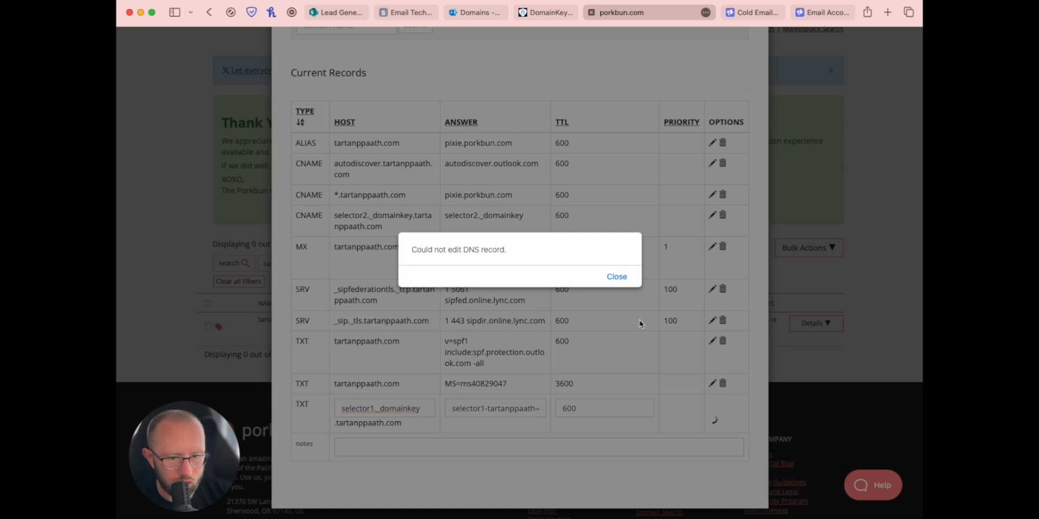
click(616, 277)
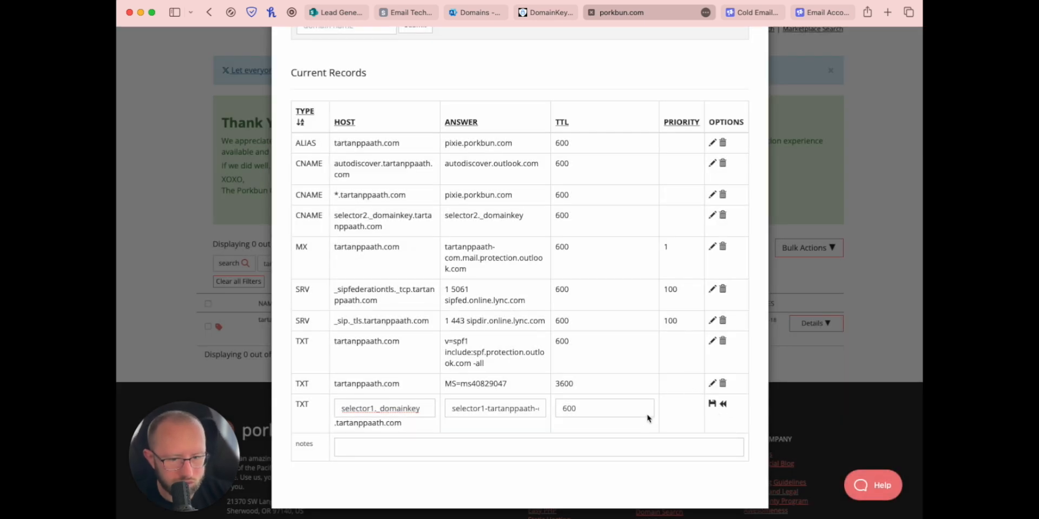
Step: Cancel the edit and delete the mistaken selector1._domainkey TXT record
click(389, 445)
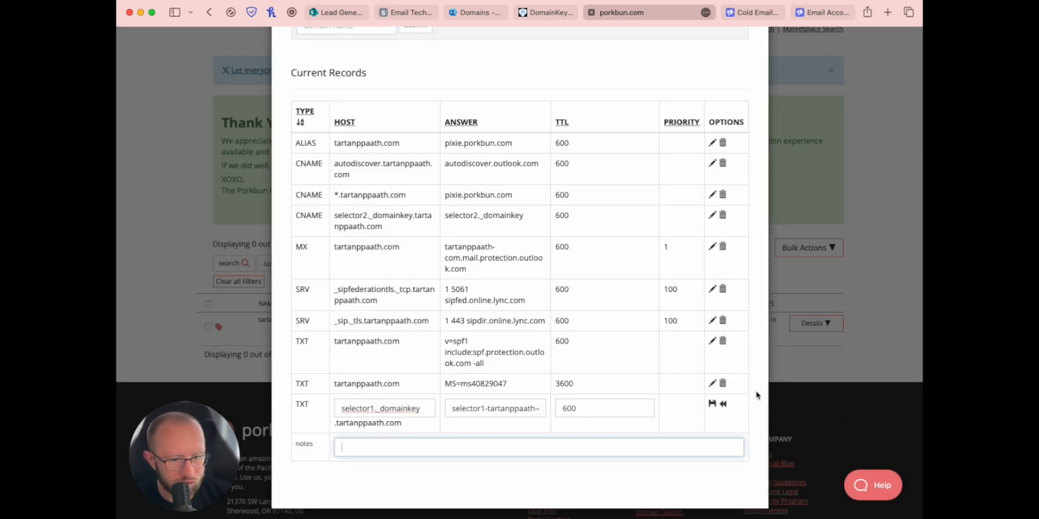
click(723, 405)
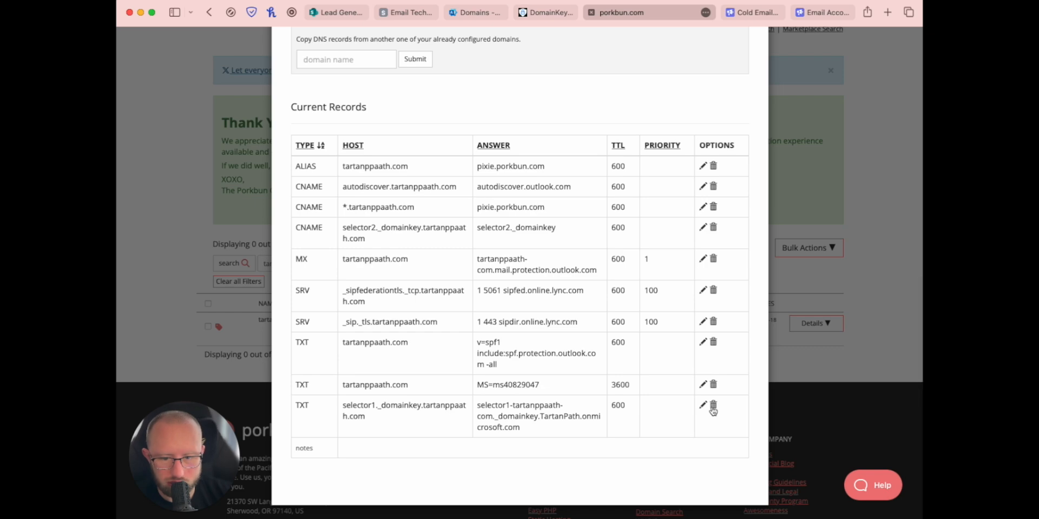
click(712, 407)
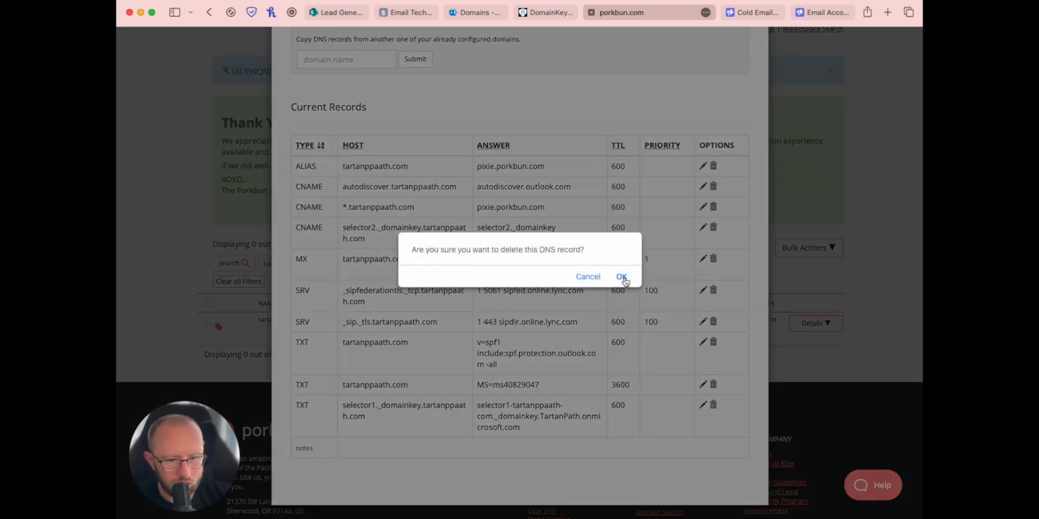
click(621, 278)
Step: Add a selector1._domainkey CNAME pointing to selector1-tartanppaath-com._domainkey.TartanPath.onmicrosoft.com
scroll(470, 325, up, 8)
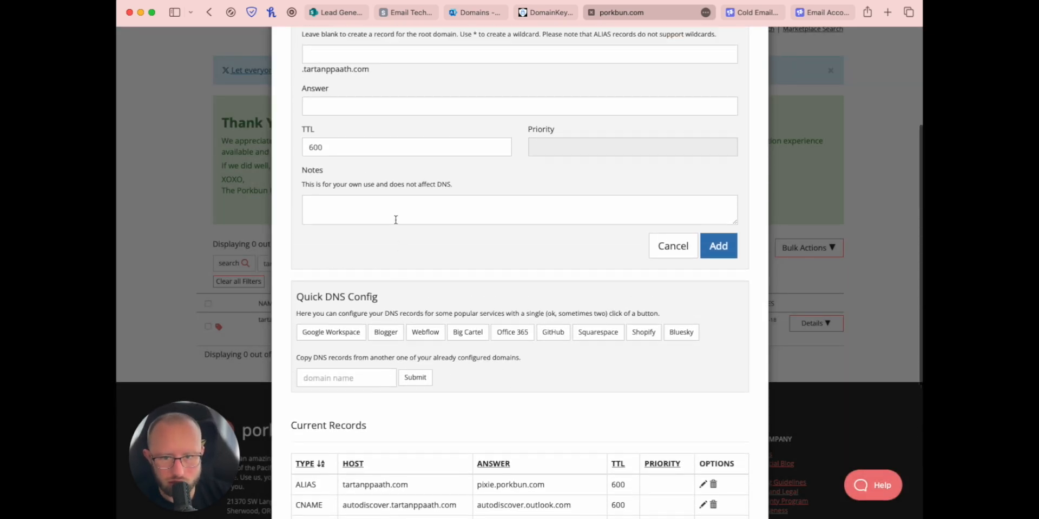
click(330, 241)
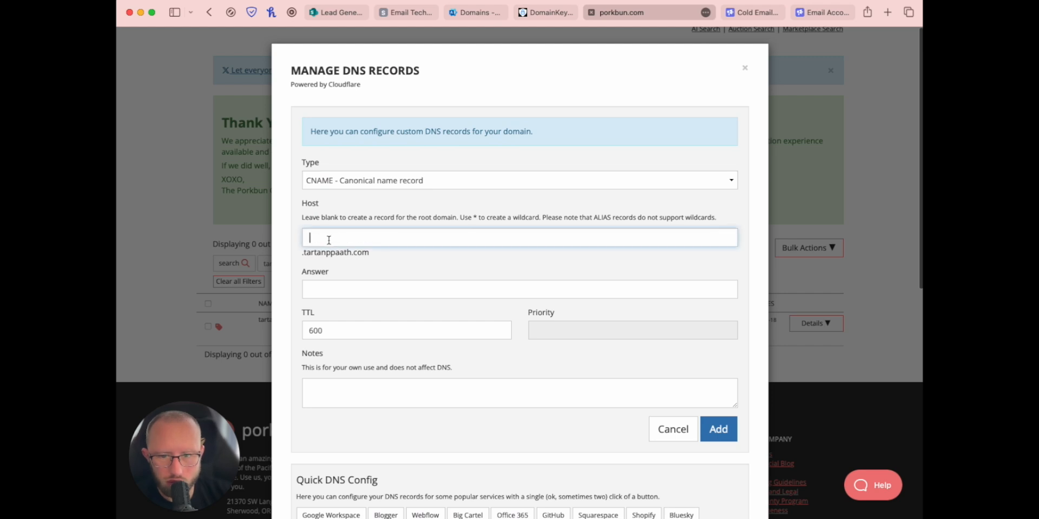
key(super+v)
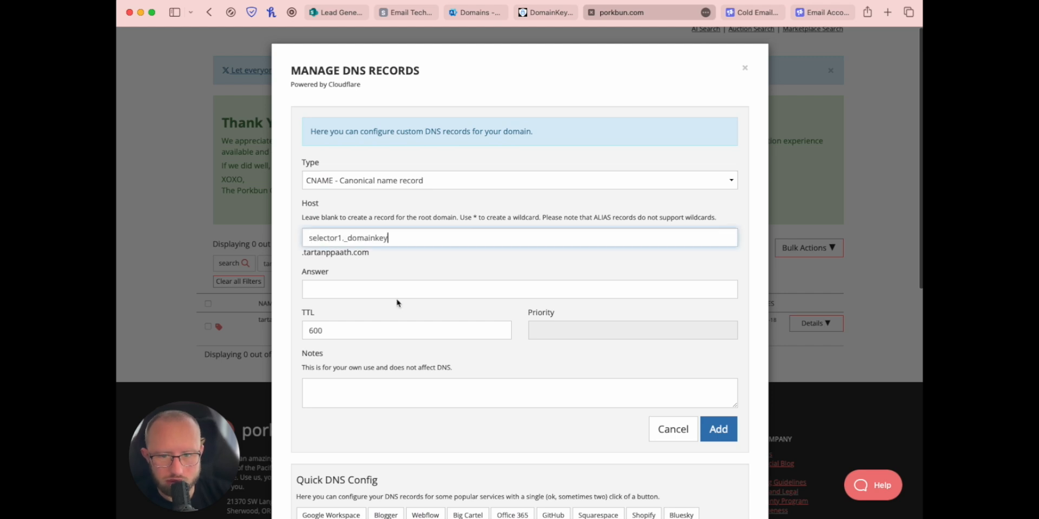
click(465, 14)
click(556, 355)
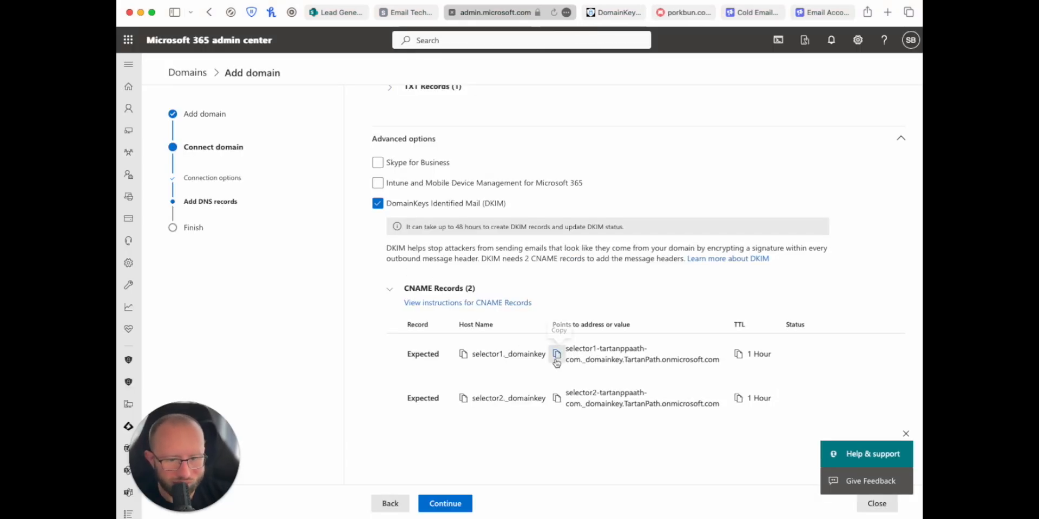
click(697, 13)
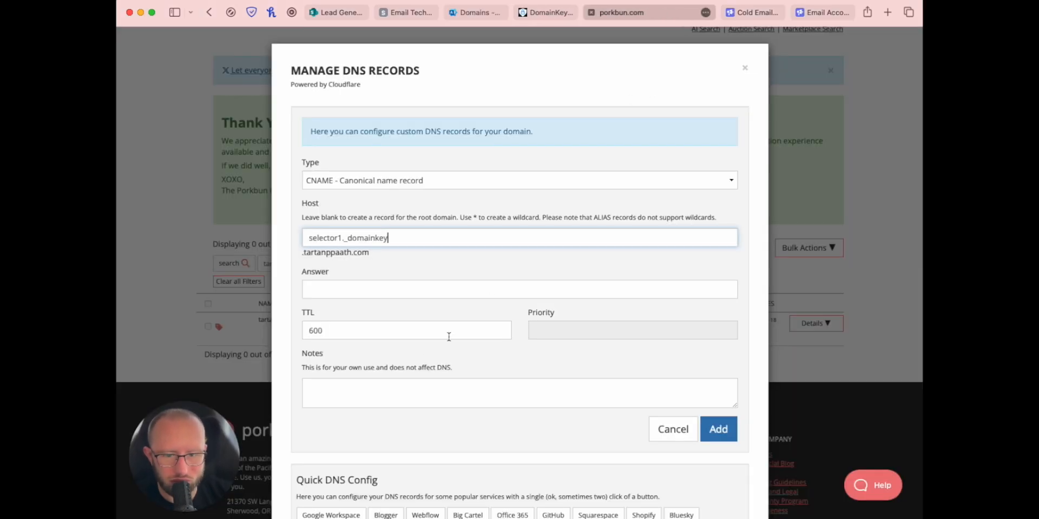
click(323, 292)
key(super+v)
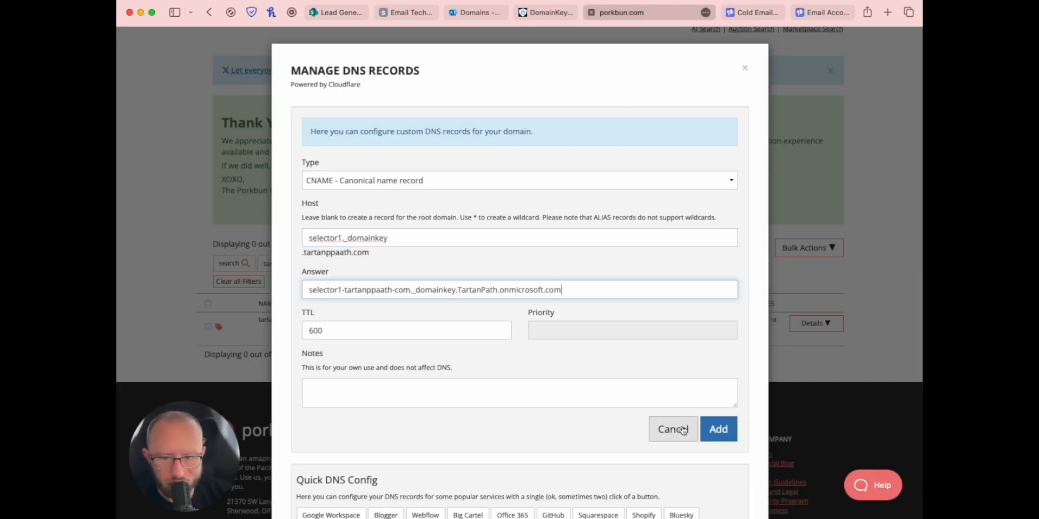
click(715, 435)
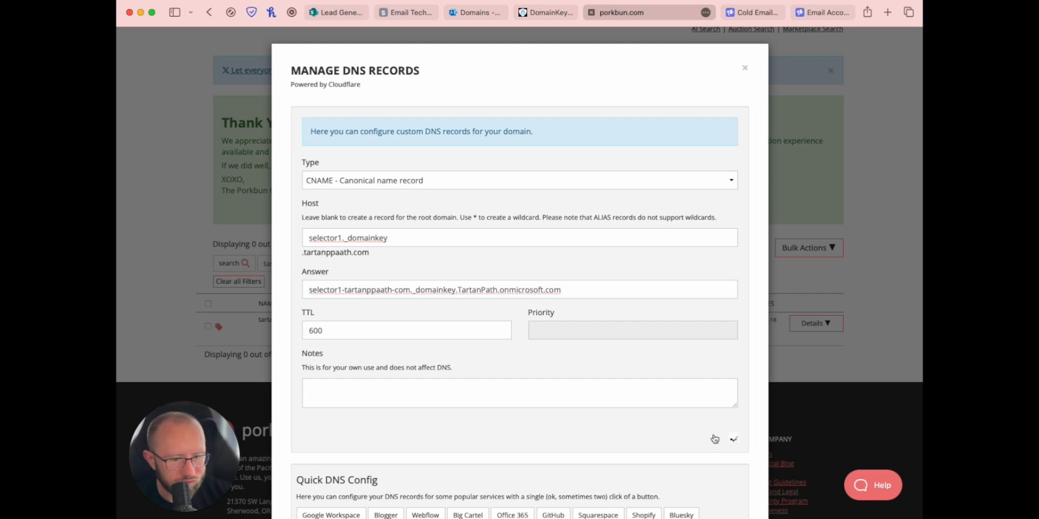
scroll(563, 430, down, 5)
scroll(562, 431, down, 3)
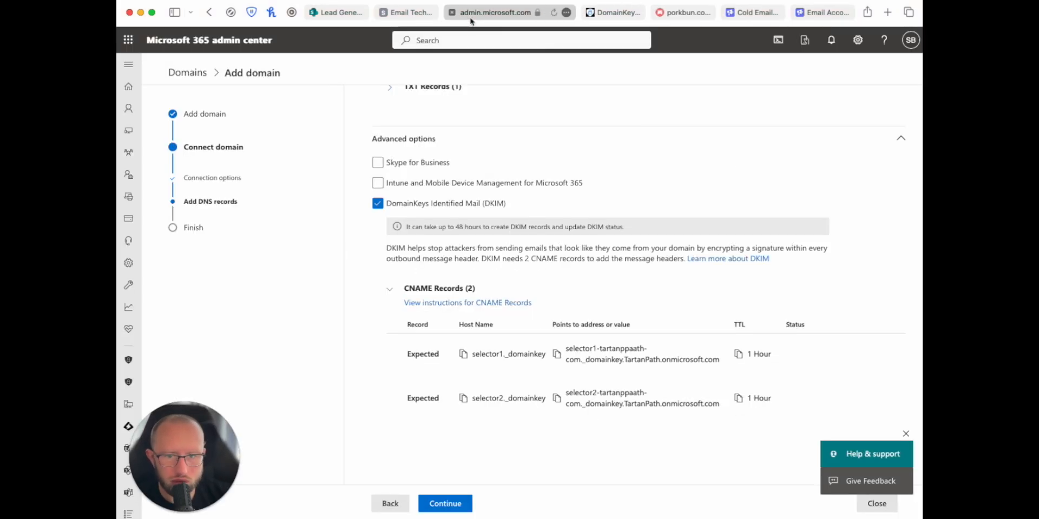
Step: Run Microsoft's DNS check and read the DKIM results: selector1 correct, selector2 invalid
click(472, 12)
scroll(415, 217, up, 2)
scroll(414, 217, down, 1)
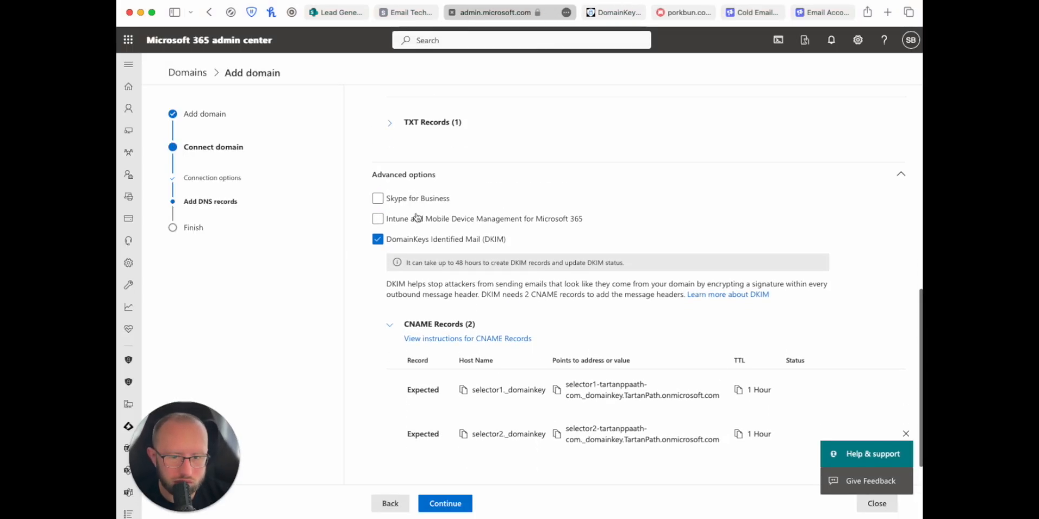
scroll(560, 374, up, 1)
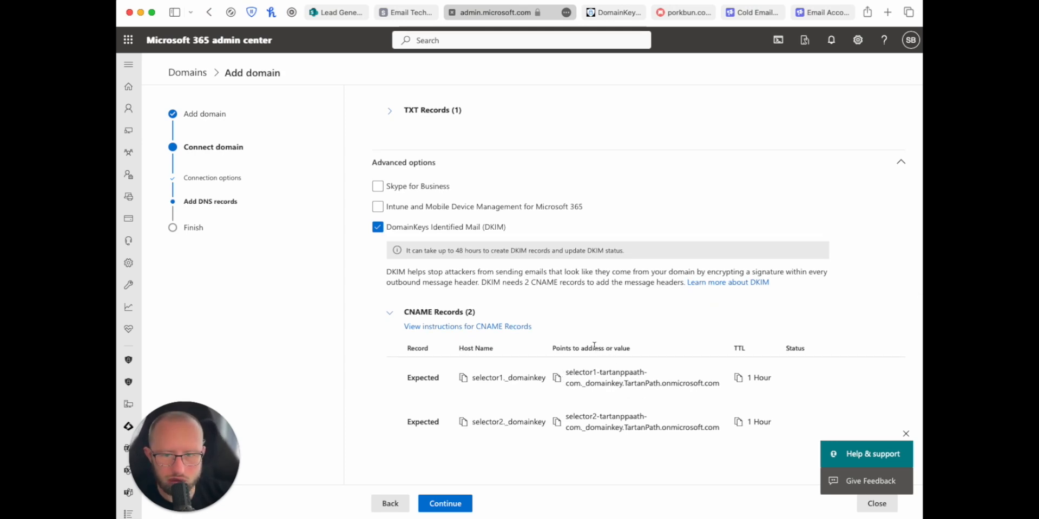
scroll(454, 329, up, 5)
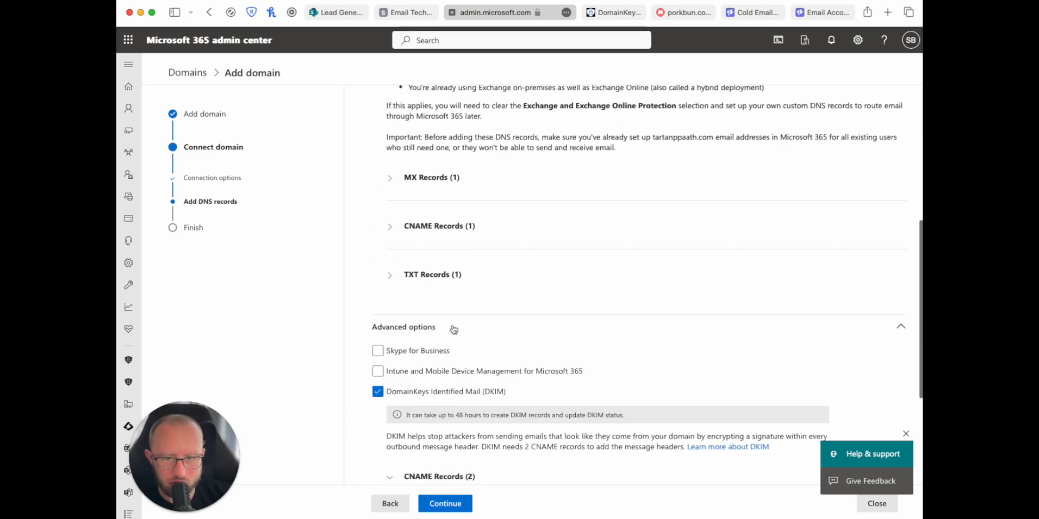
scroll(454, 330, down, 4)
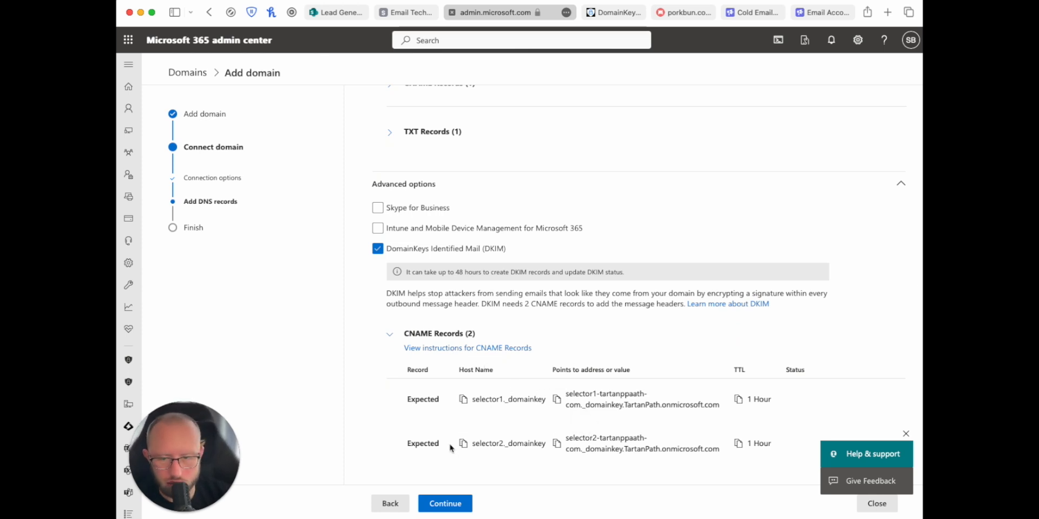
click(430, 506)
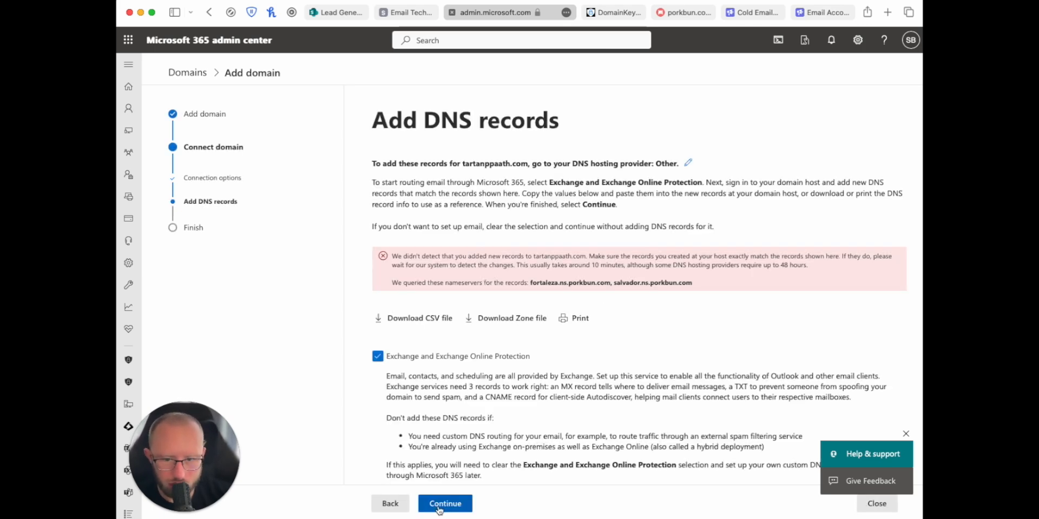
scroll(419, 316, down, 3)
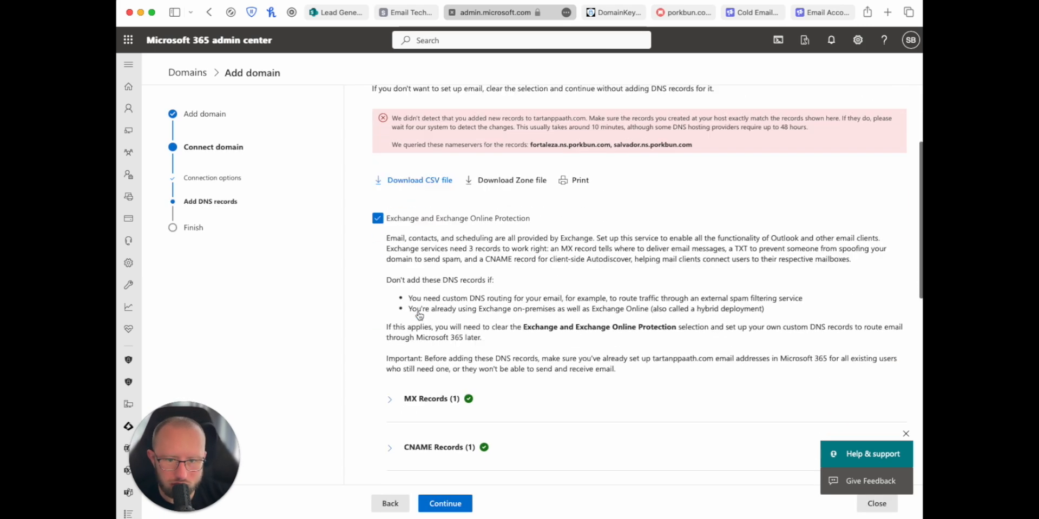
scroll(419, 315, down, 10)
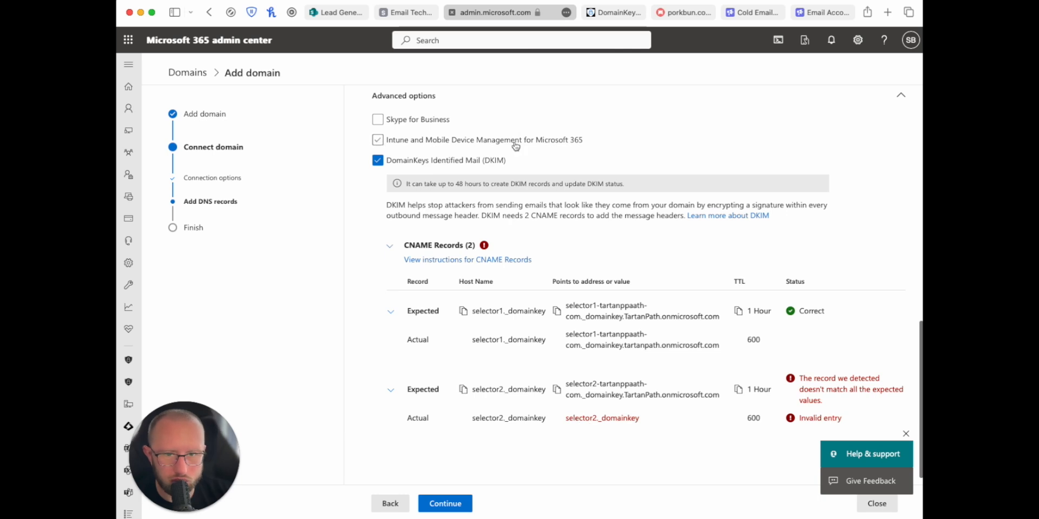
click(690, 15)
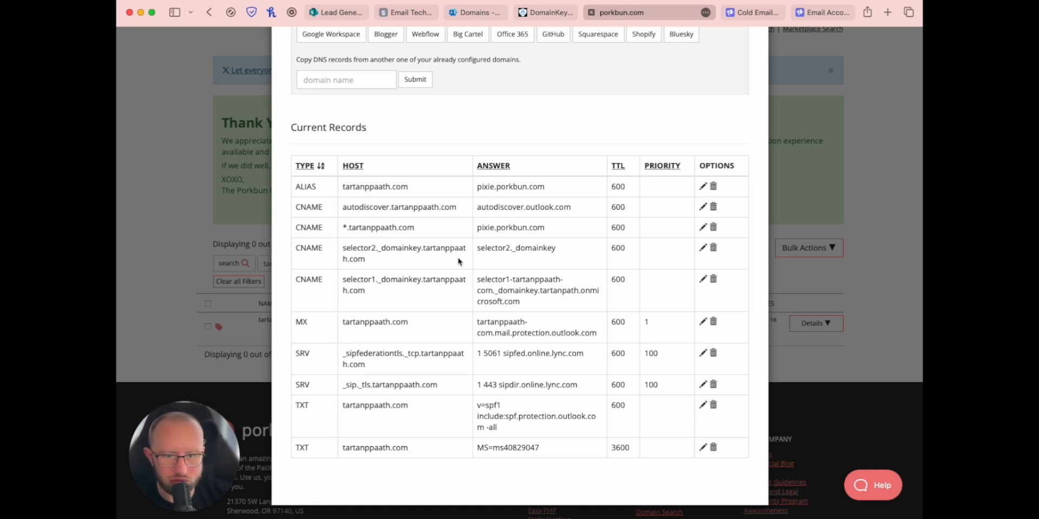
Step: Repoint the selector2 CNAME to selector2-tartanppaath-com._domainkey.TartanPath.onmicrosoft.com and close the records window
click(702, 248)
drag(539, 274, 321, 284)
key(super+a)
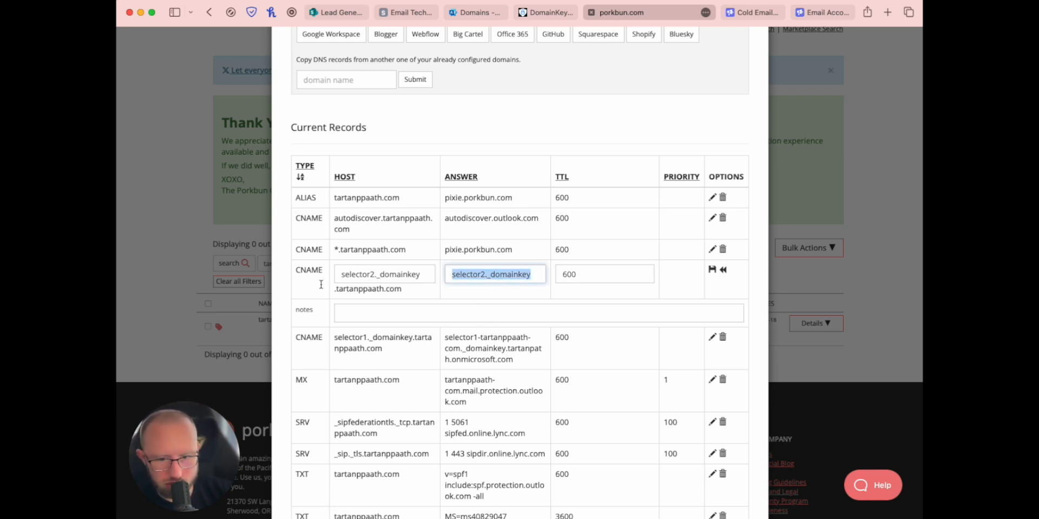
key(super+v)
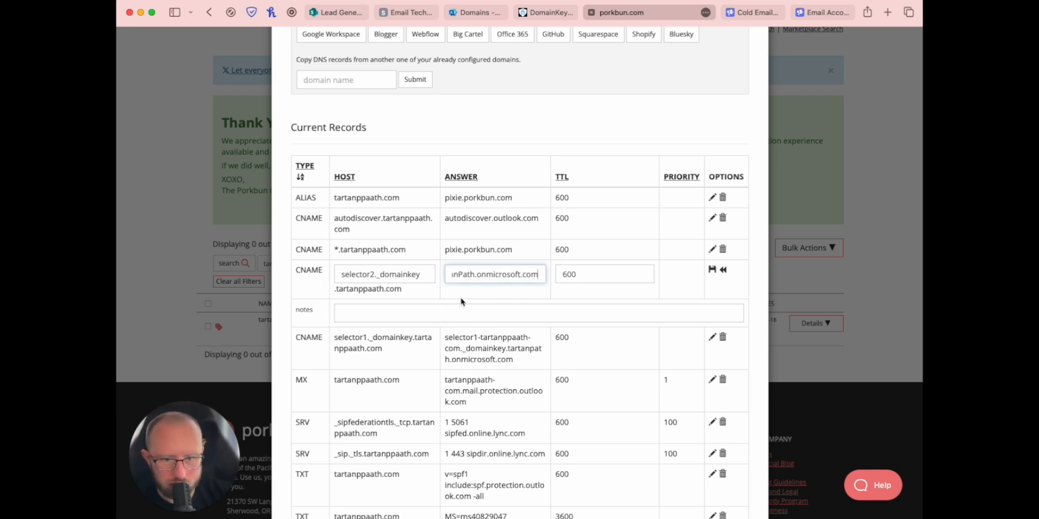
drag(482, 276, 342, 283)
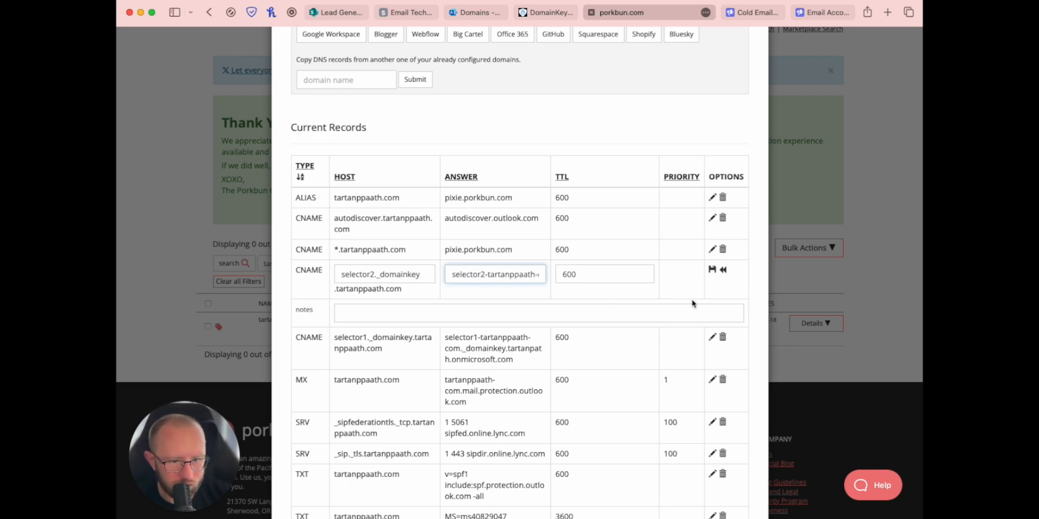
click(712, 270)
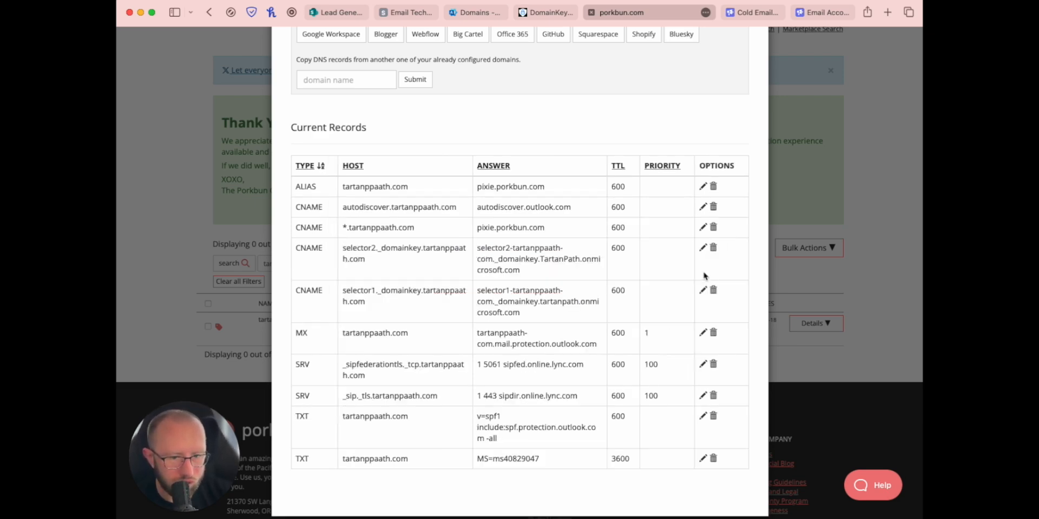
scroll(587, 332, down, 1)
click(179, 321)
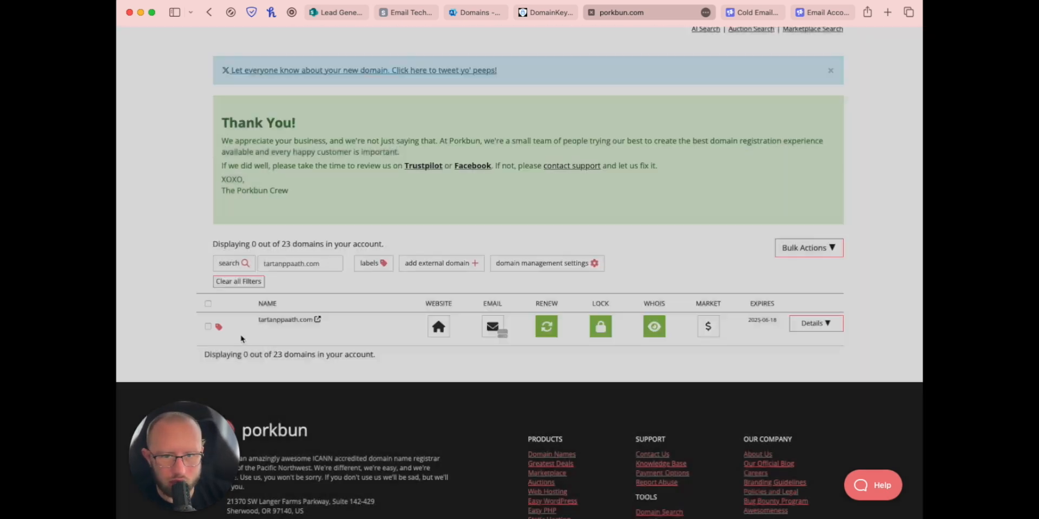
Step: Recheck DNS, confirm the DKIM CNAME records, and finish the tartanppaath.com setup wizard
click(479, 14)
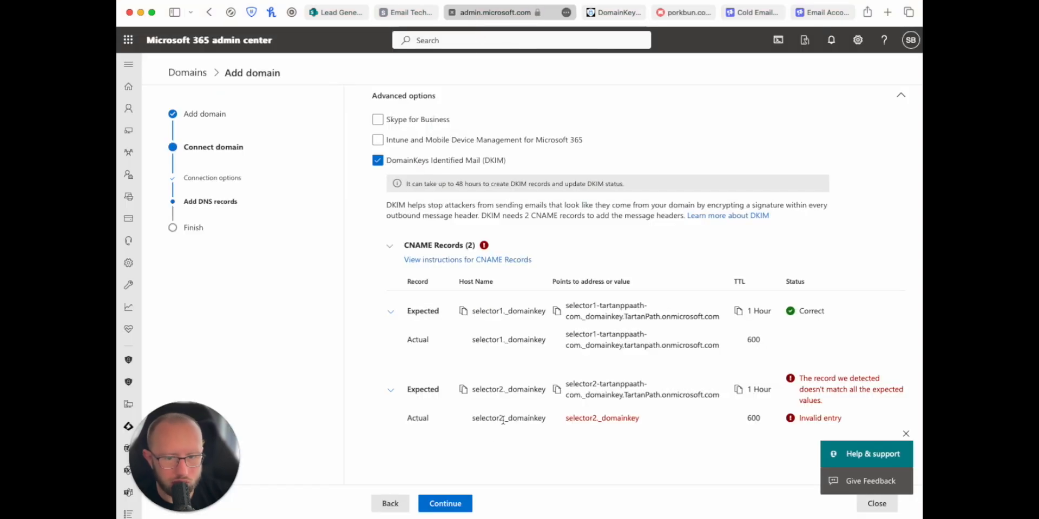
click(447, 504)
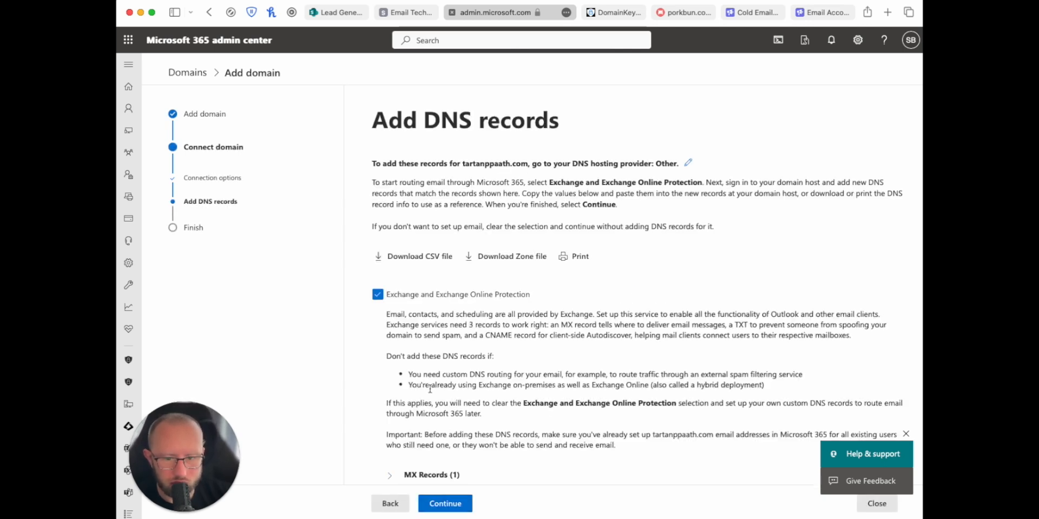
scroll(432, 315, down, 5)
scroll(432, 315, down, 5)
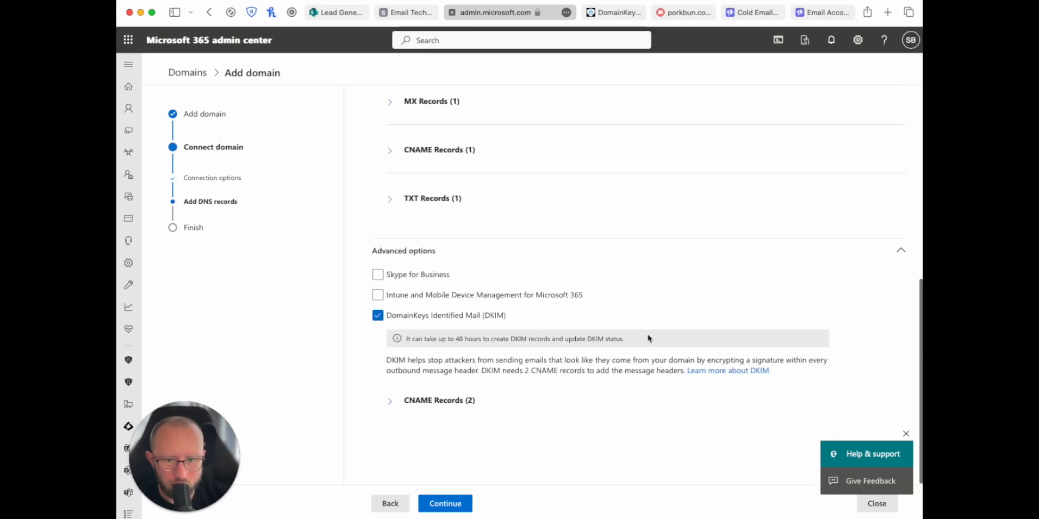
click(389, 403)
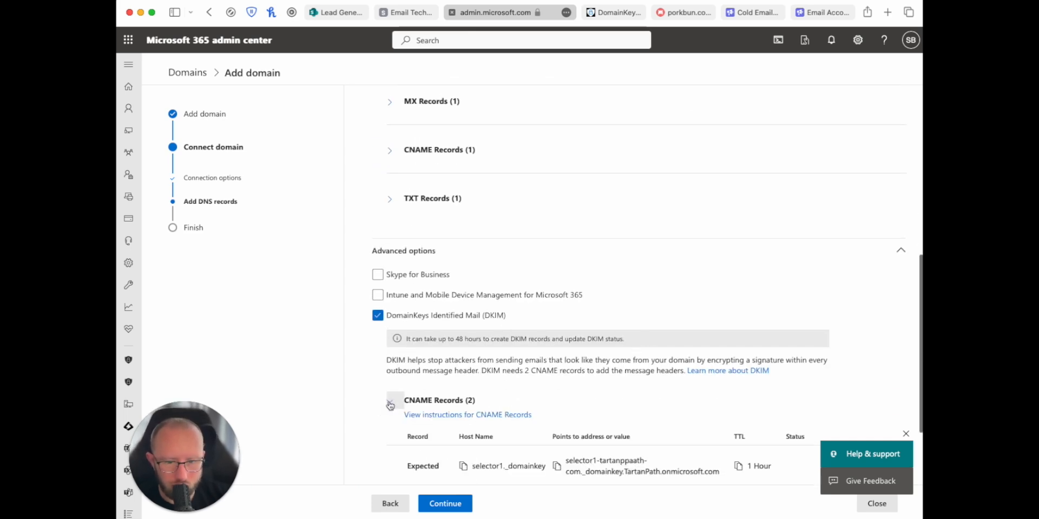
scroll(433, 431, down, 3)
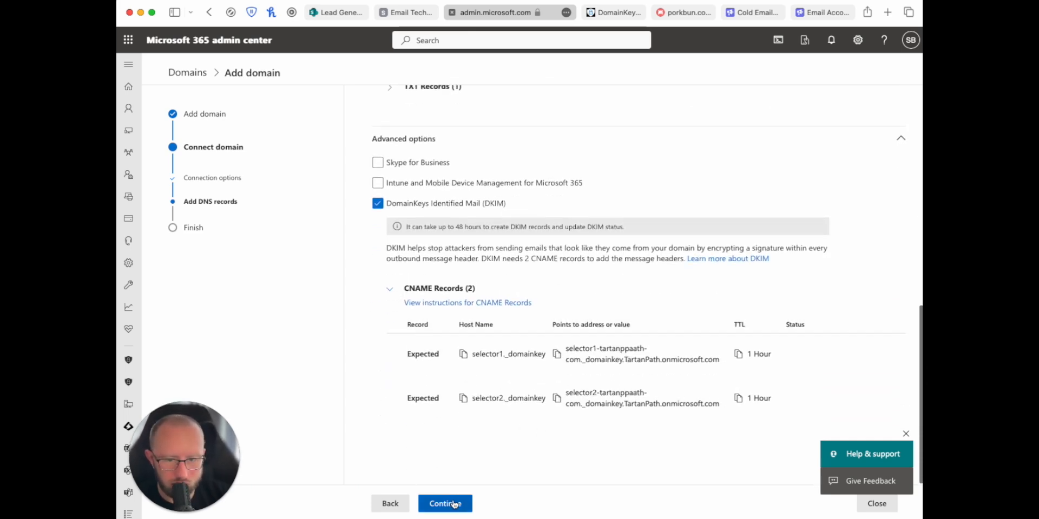
click(437, 506)
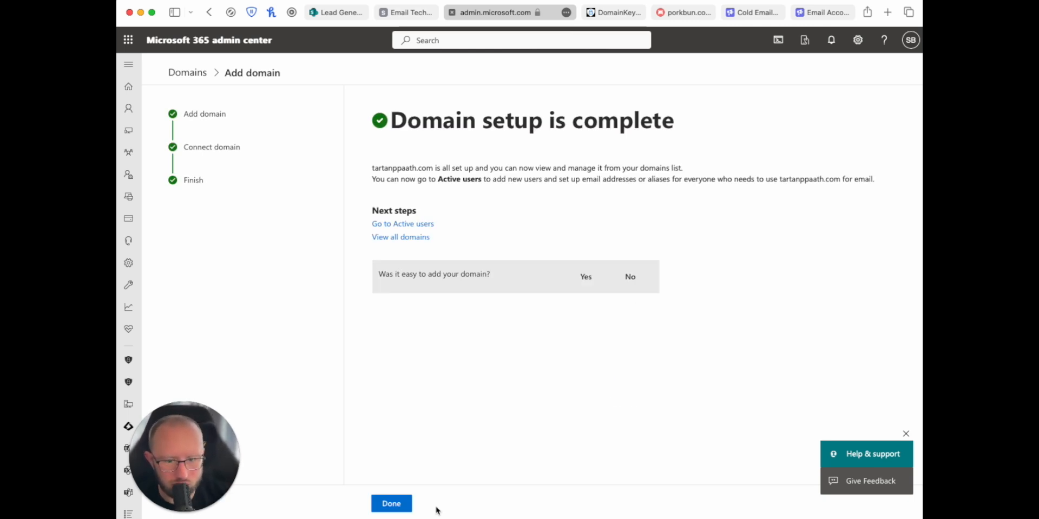
click(400, 504)
key(ctrl+shift+Tab)
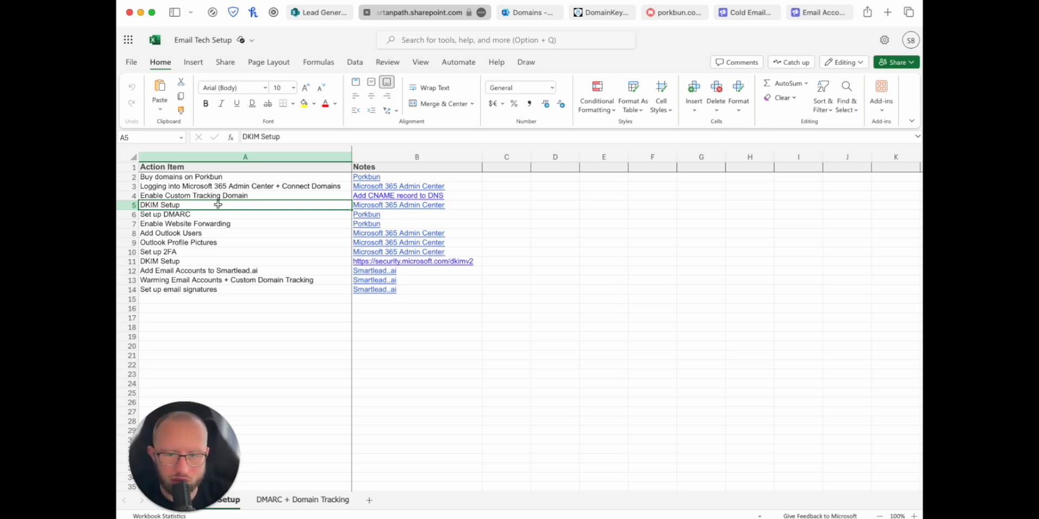
Step: Open the DMARC + Domain Tracking sheet and copy the host value 'emailtracking' from cell A3
scroll(208, 325, right, 1)
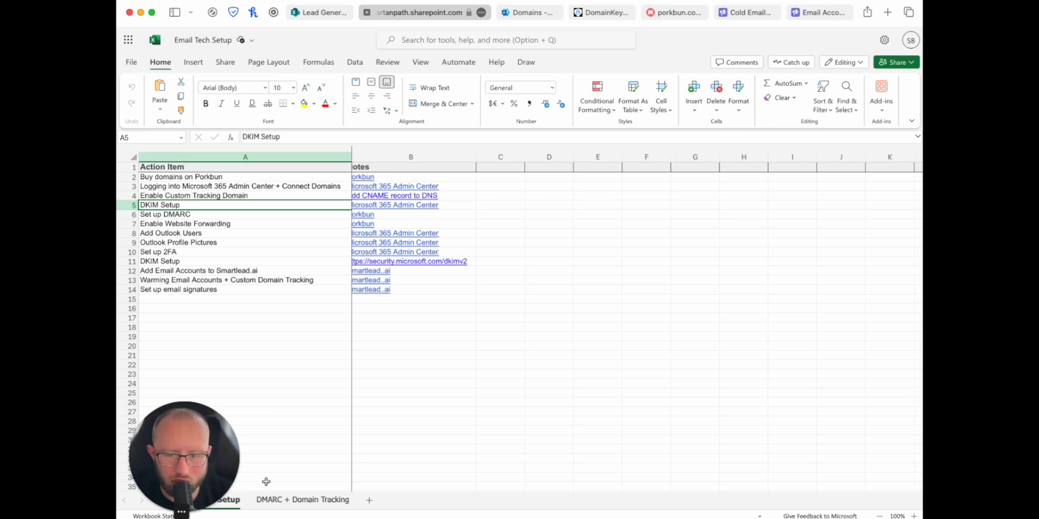
scroll(287, 506, down, 1)
click(287, 501)
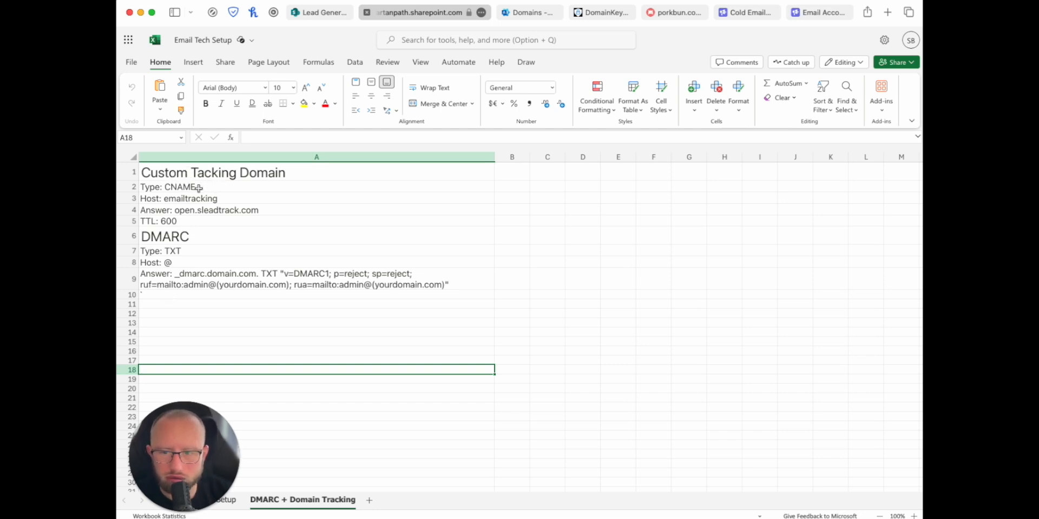
click(174, 198)
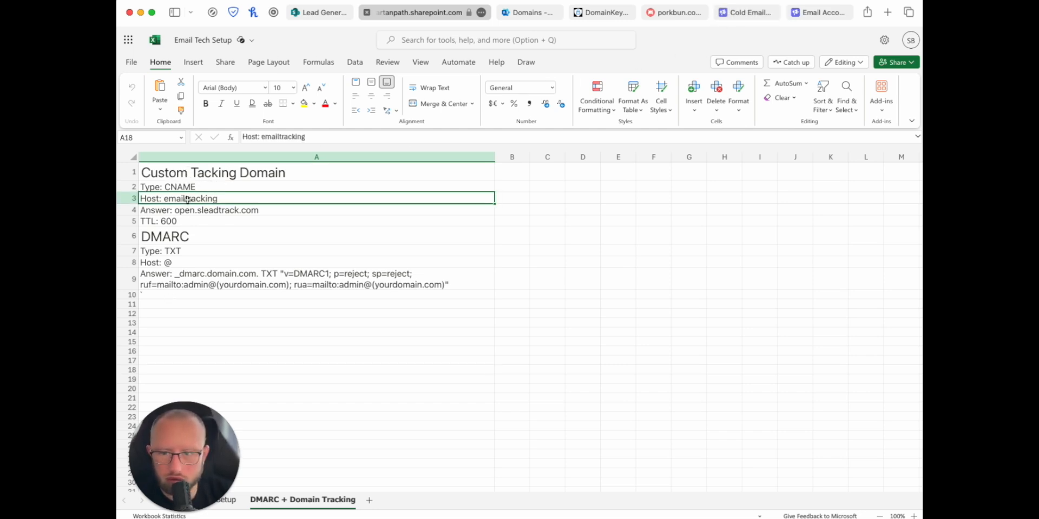
double_click(241, 199)
drag(242, 199, 165, 198)
key(super+c)
key(alt)
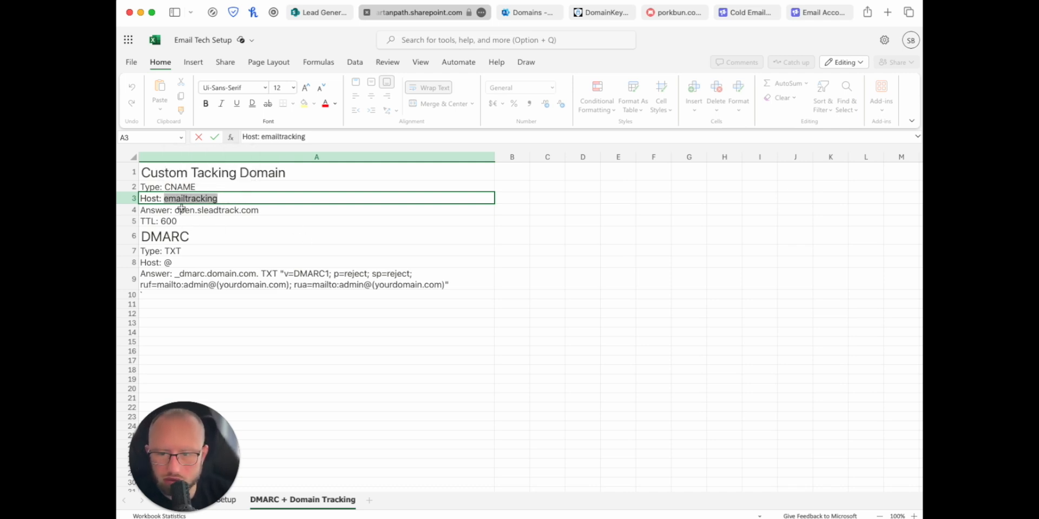
Step: Add an emailtracking CNAME pointing to open.sleadtrack.com in tartanppaath.com's Porkbun DNS
click(673, 12)
click(264, 333)
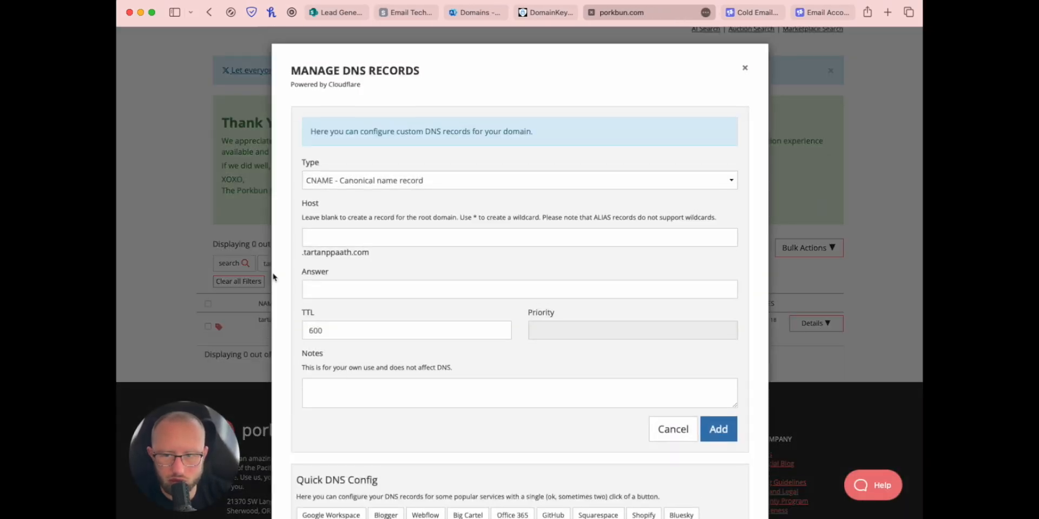
click(316, 238)
key(super+v)
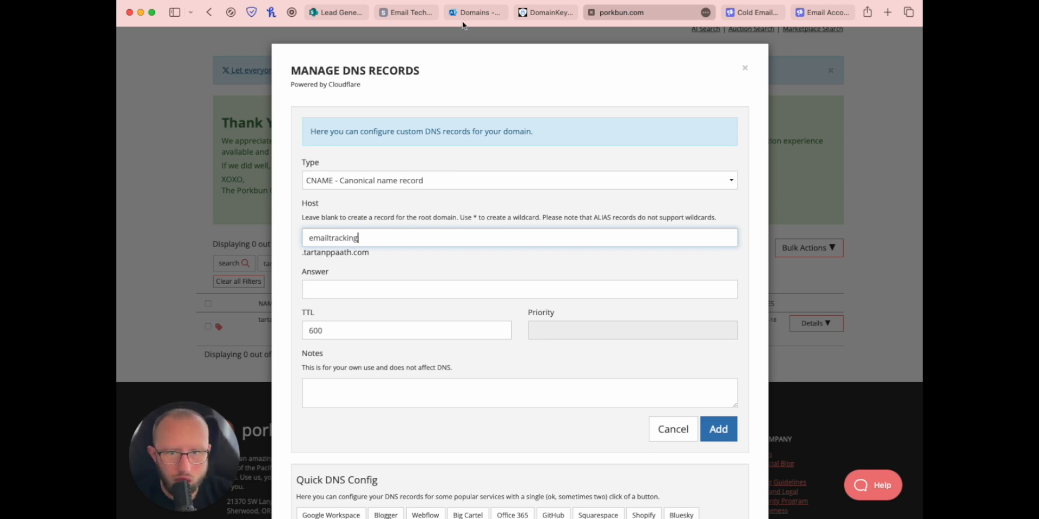
click(412, 13)
click(263, 212)
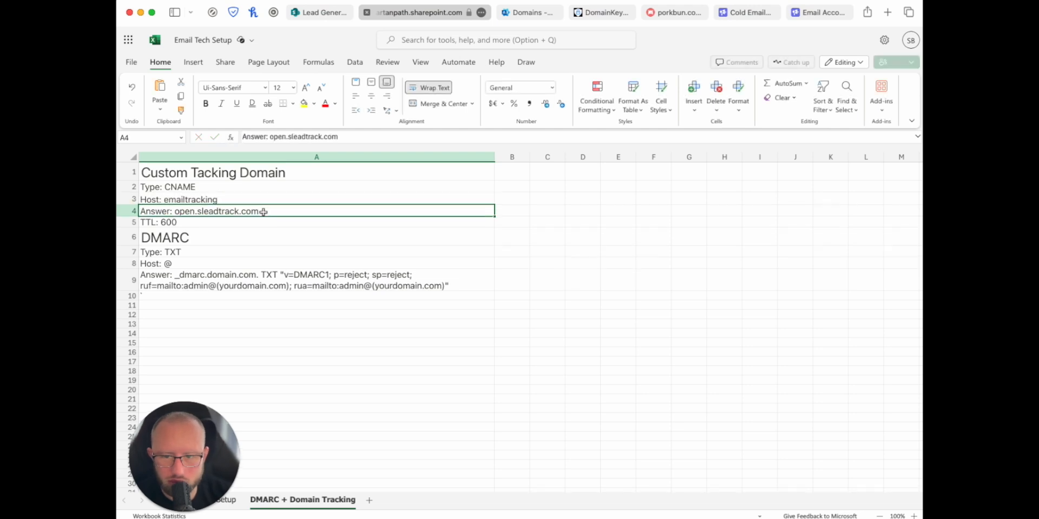
double_click(263, 212)
click(335, 296)
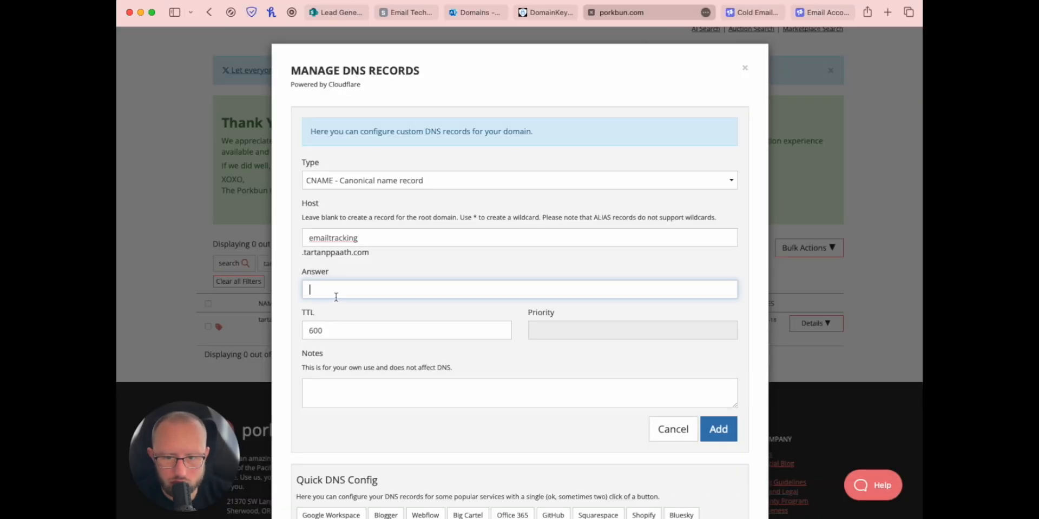
text(open.sleadtrack.com)
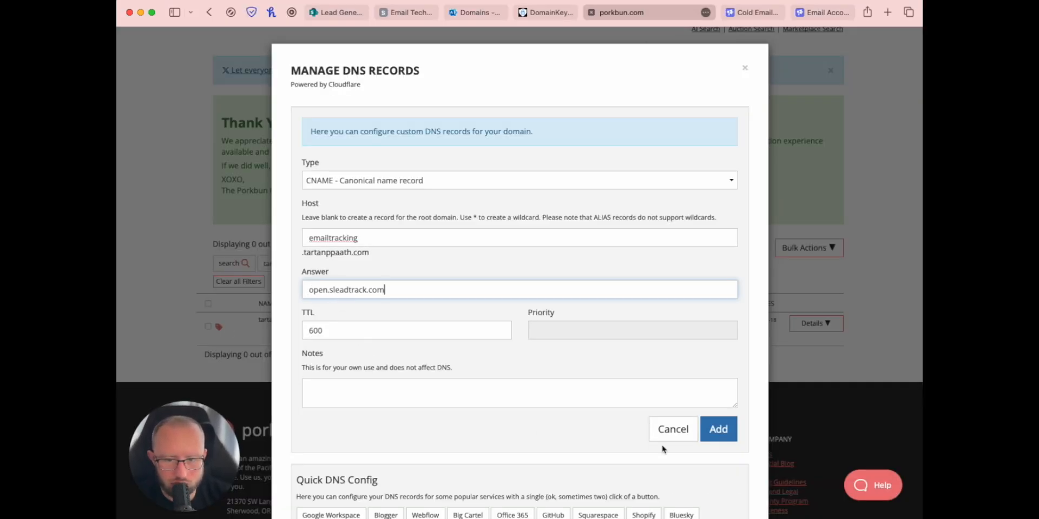
click(719, 431)
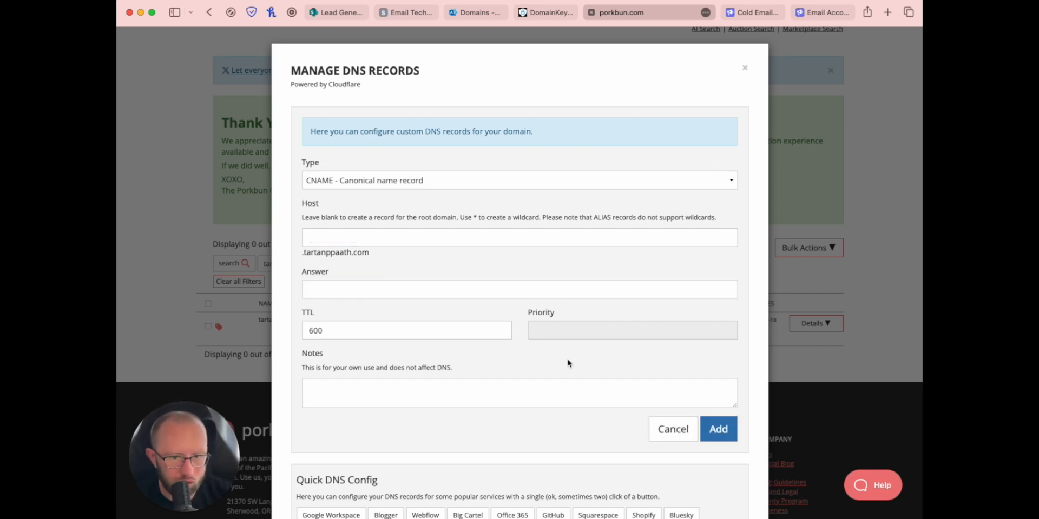
scroll(568, 363, down, 10)
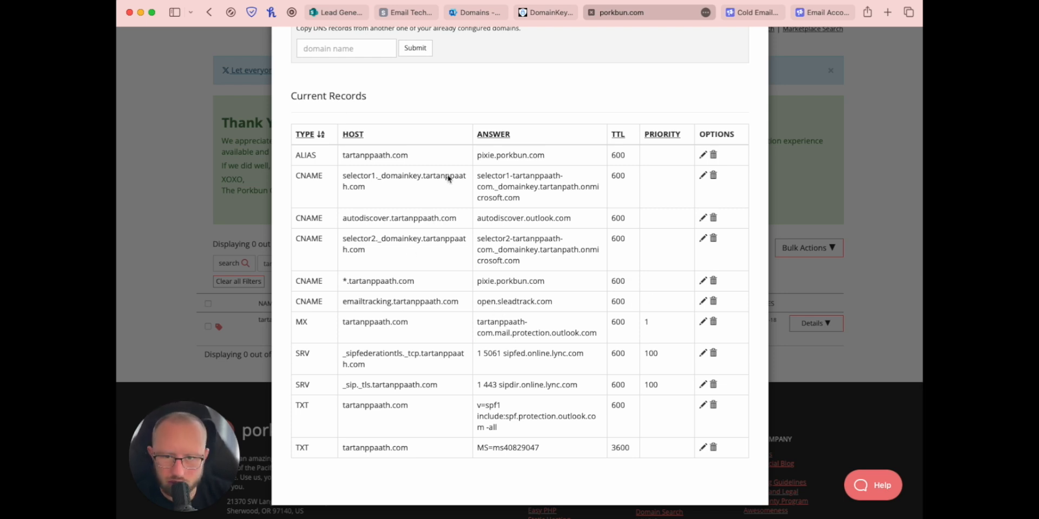
click(405, 14)
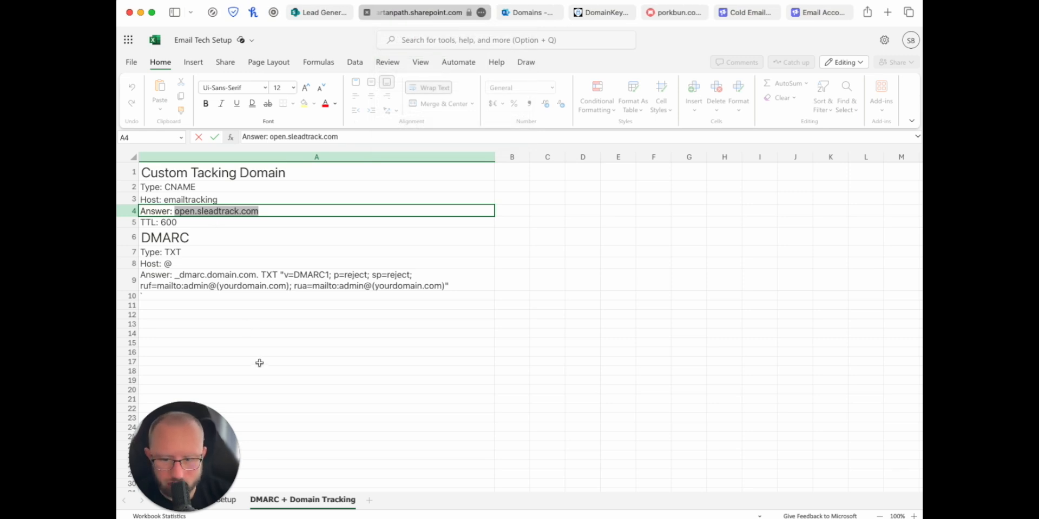
Step: Reach the admin center's Domains page by searching 'domains' and clear a mistaken filter
click(232, 500)
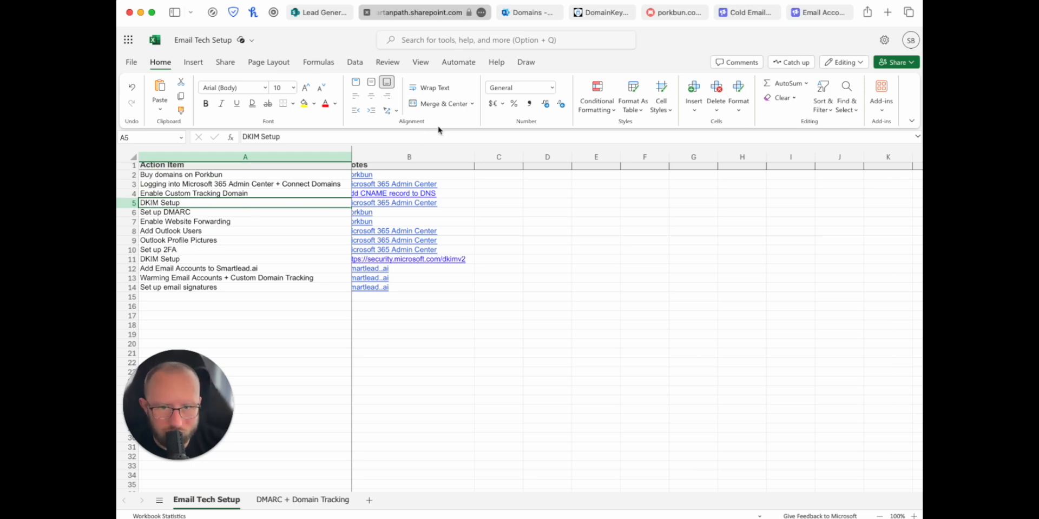
click(528, 12)
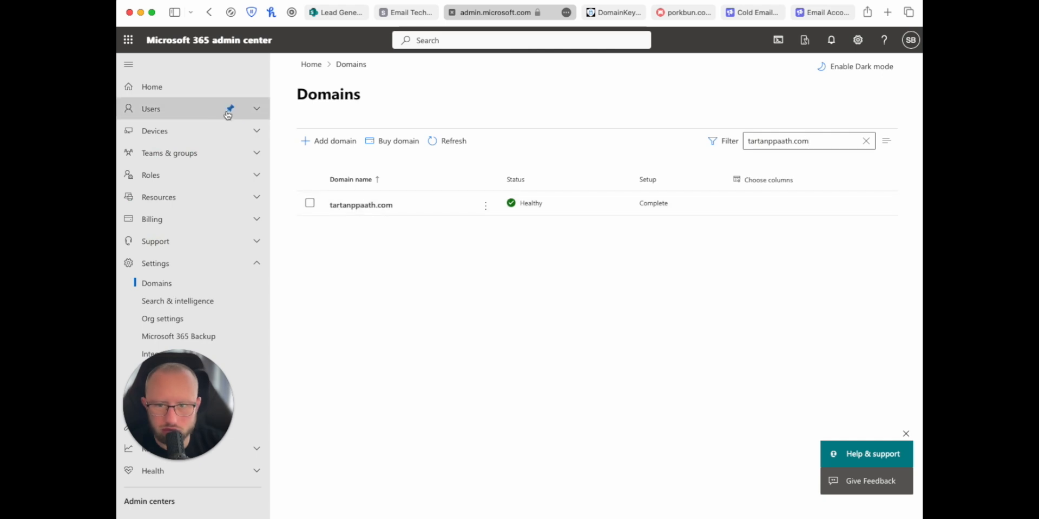
click(444, 41)
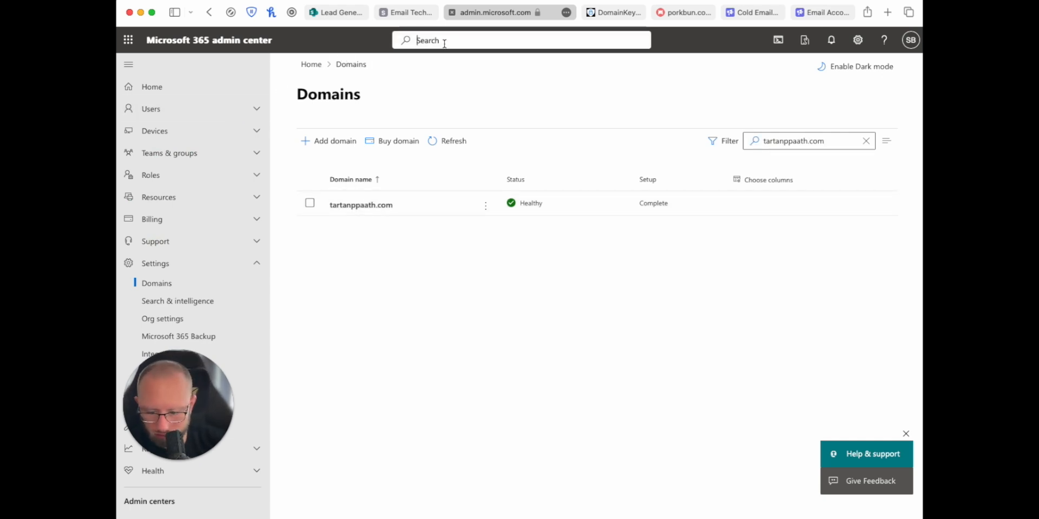
text(domain)
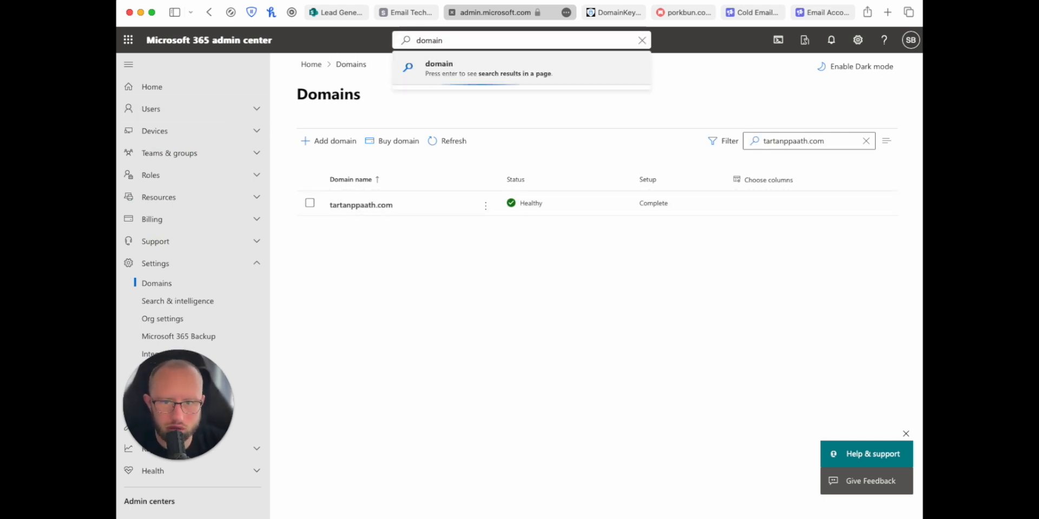
text(s)
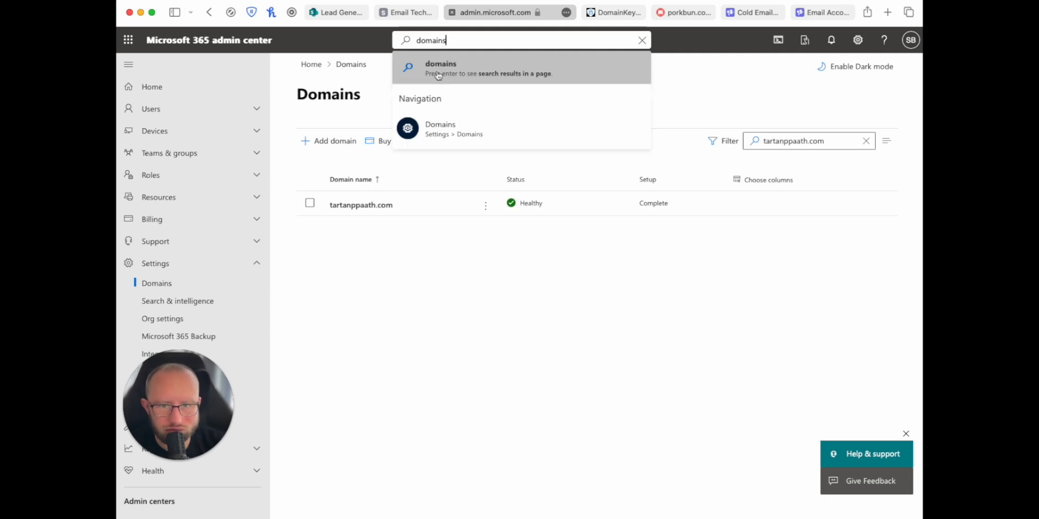
click(439, 76)
click(791, 140)
text(open.sleadtrack.com)
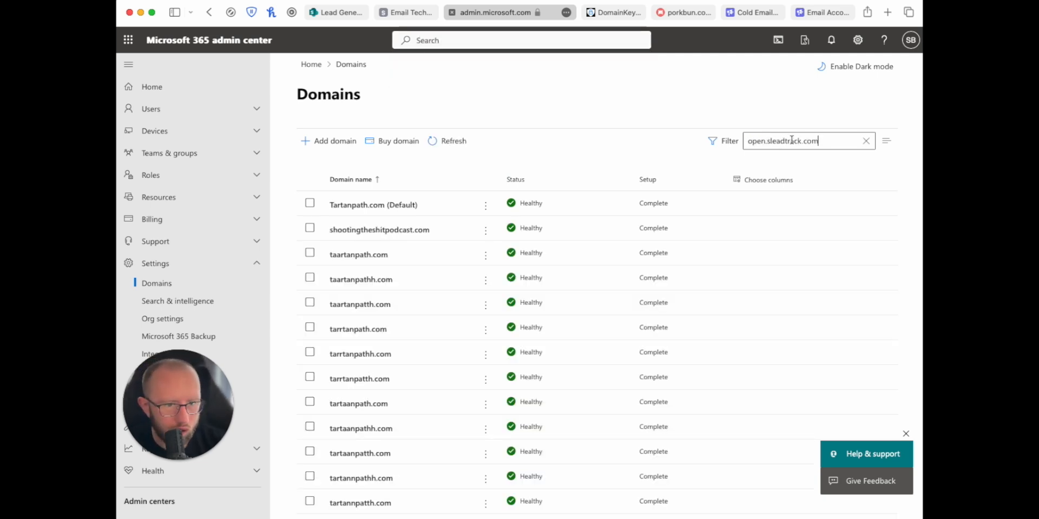
key(super+a)
key(BackSpace)
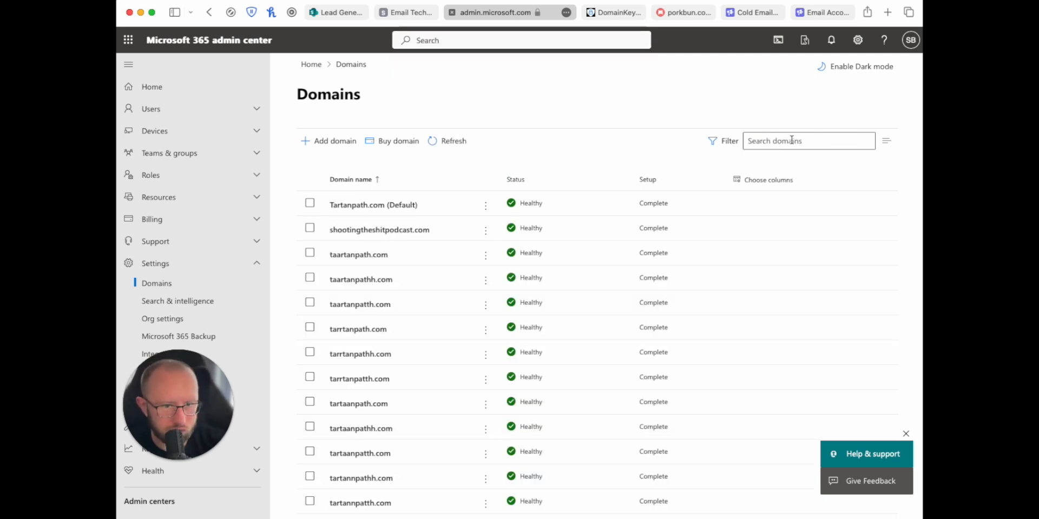
Step: Filter the list to tartanppaath.com and open the domain's DNS records tab
key(super+Tab)
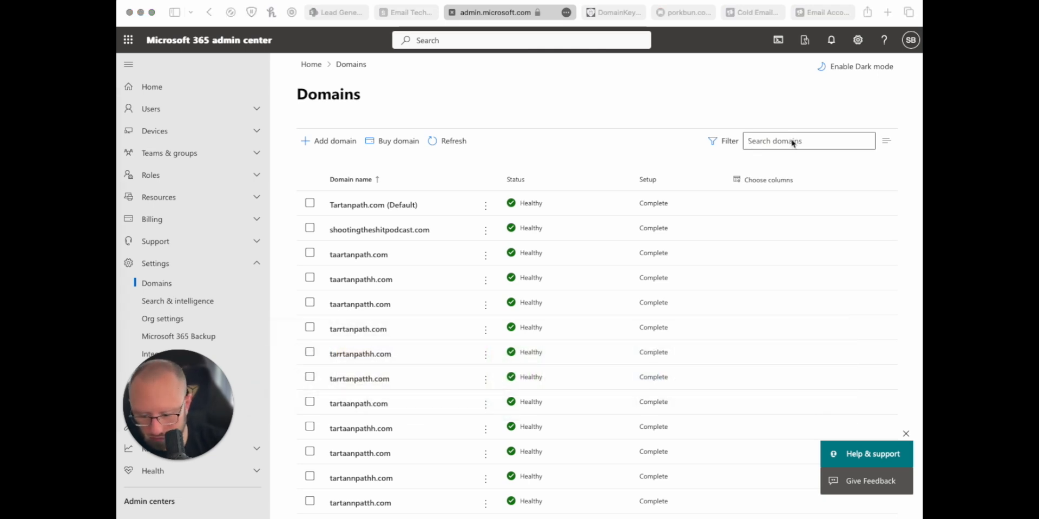
key(super+Tab)
text(tartanppaath.com)
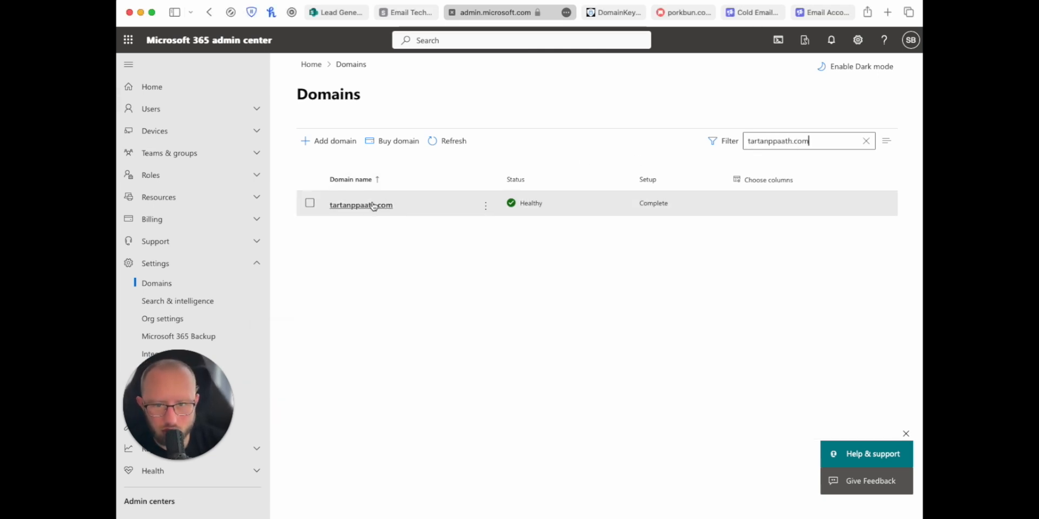
click(368, 209)
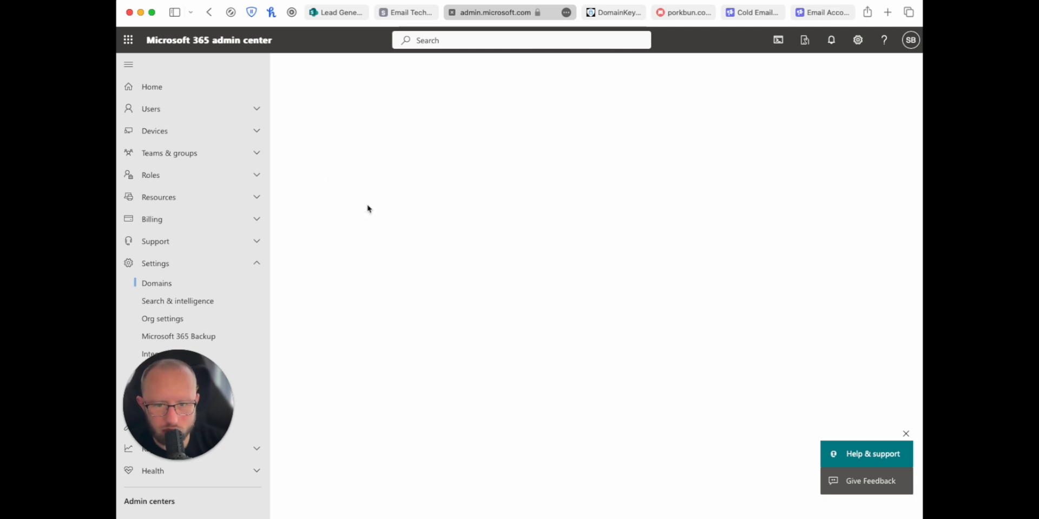
click(366, 172)
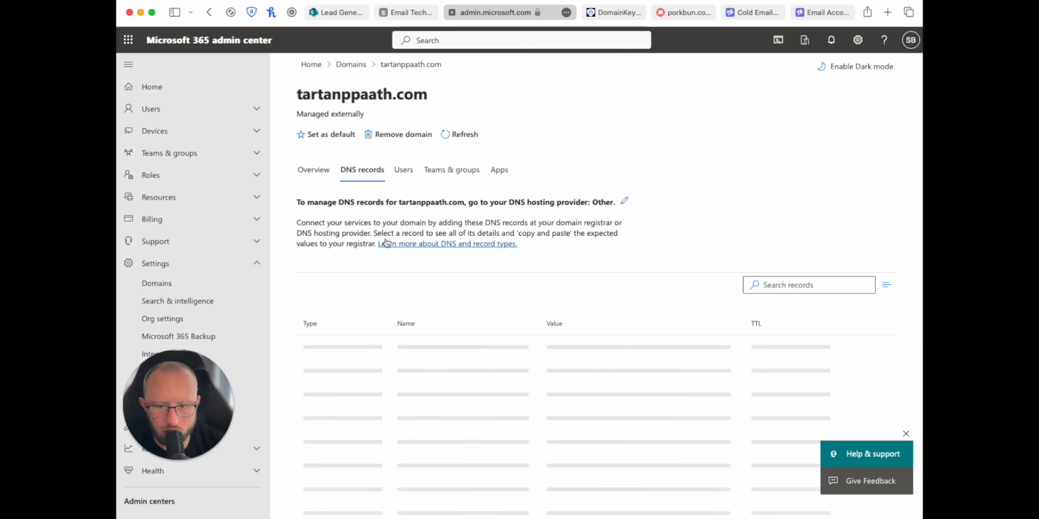
scroll(378, 227, down, 5)
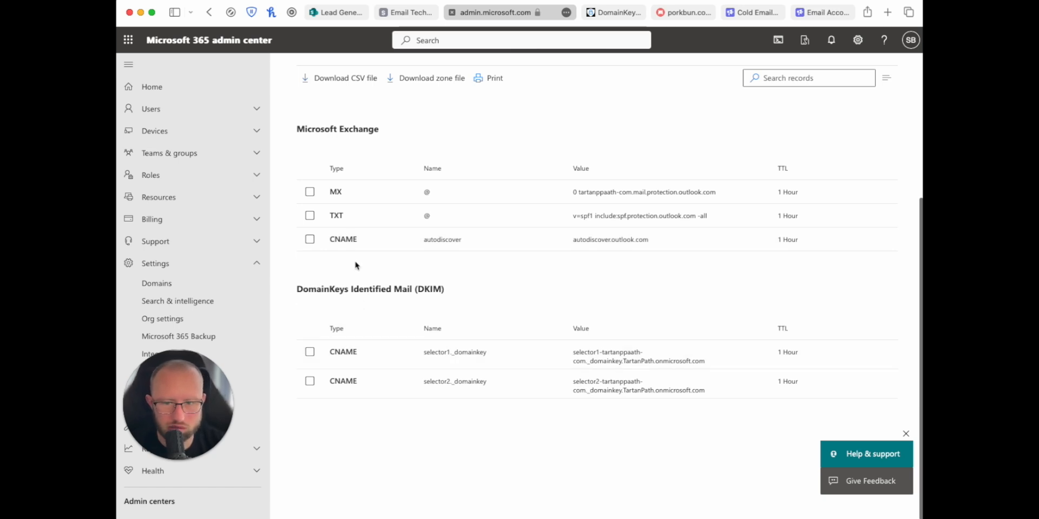
scroll(341, 273, up, 5)
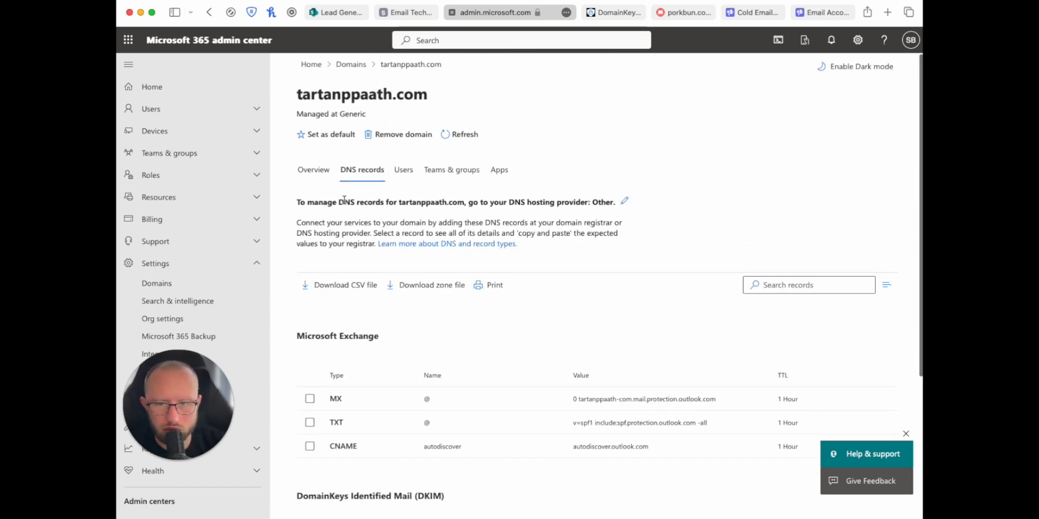
Step: Switch to the Email Tech Setup sheet to see the next item, Set up DMARC
click(412, 13)
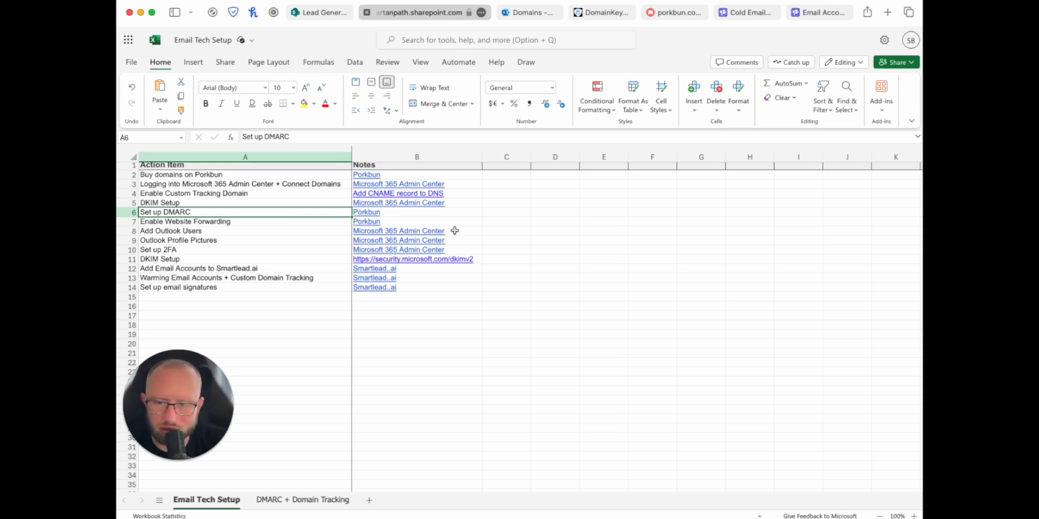
Step: Start a new TXT record with host @ in Porkbun's DNS records editor
click(290, 500)
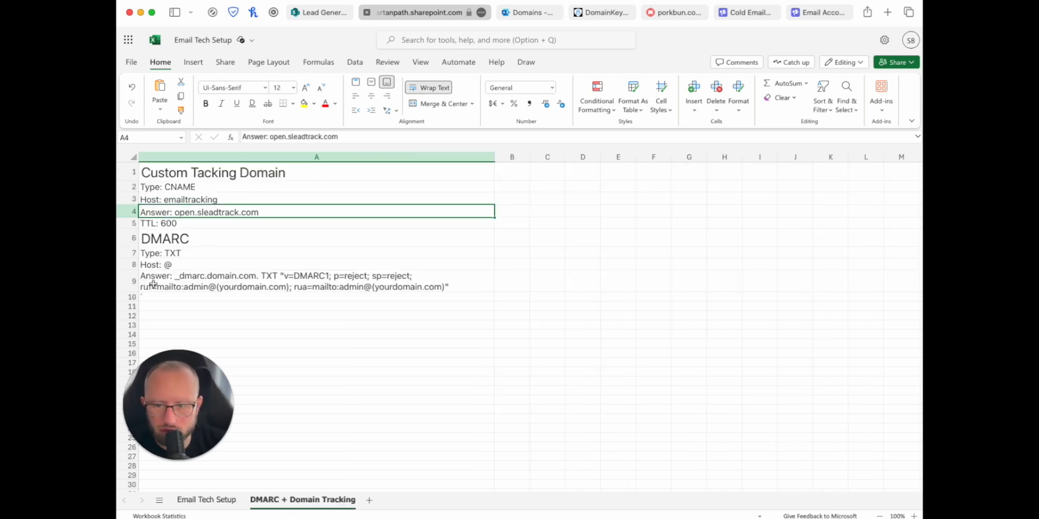
click(675, 15)
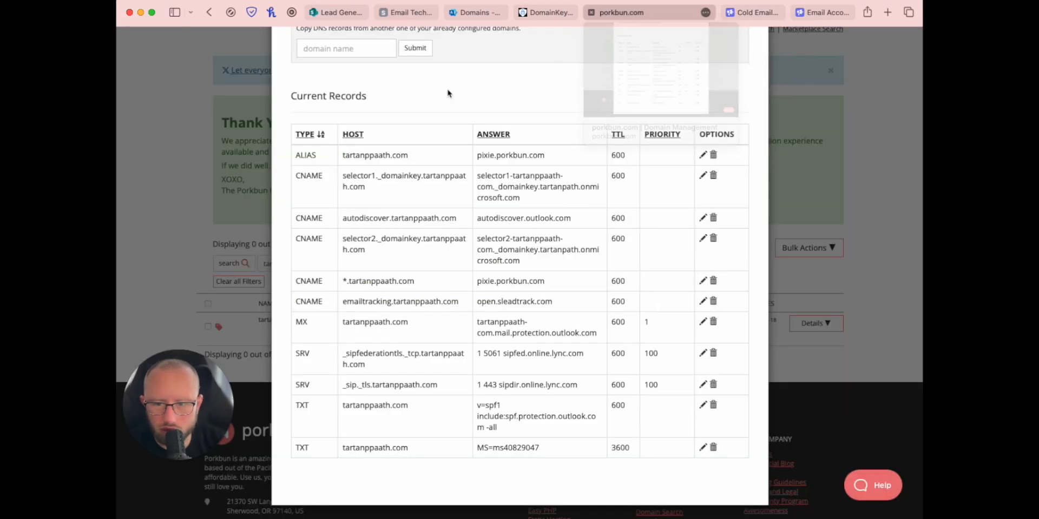
scroll(433, 163, up, 10)
click(395, 183)
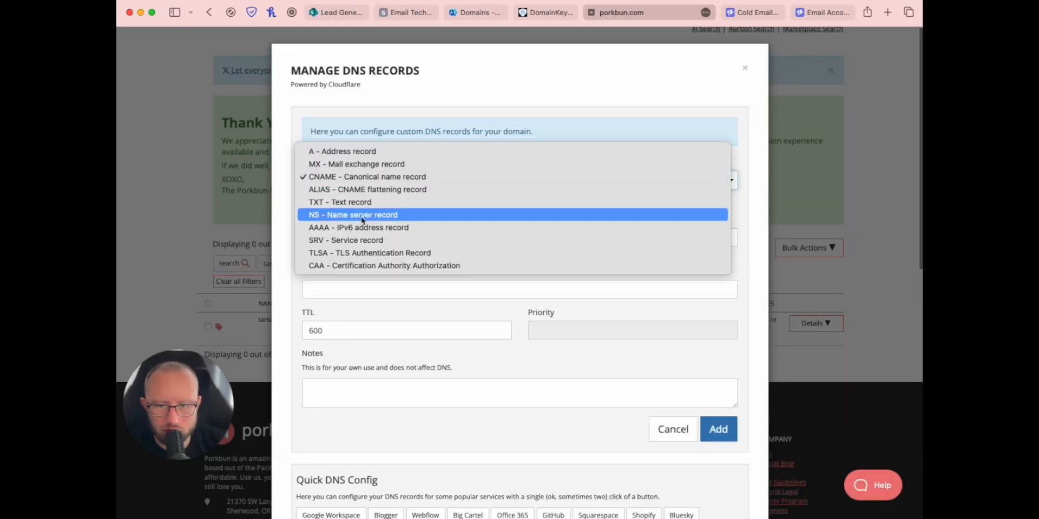
click(336, 203)
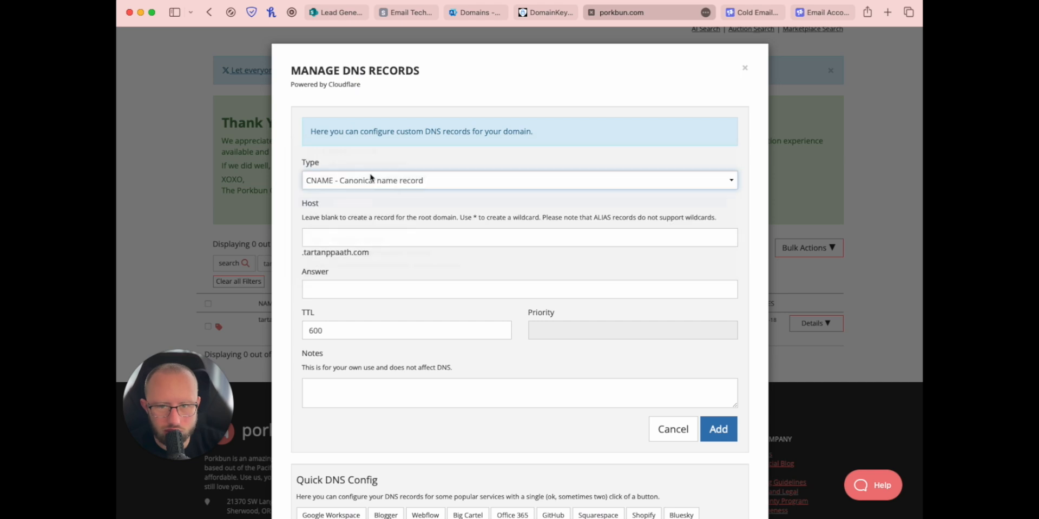
click(320, 236)
text(@)
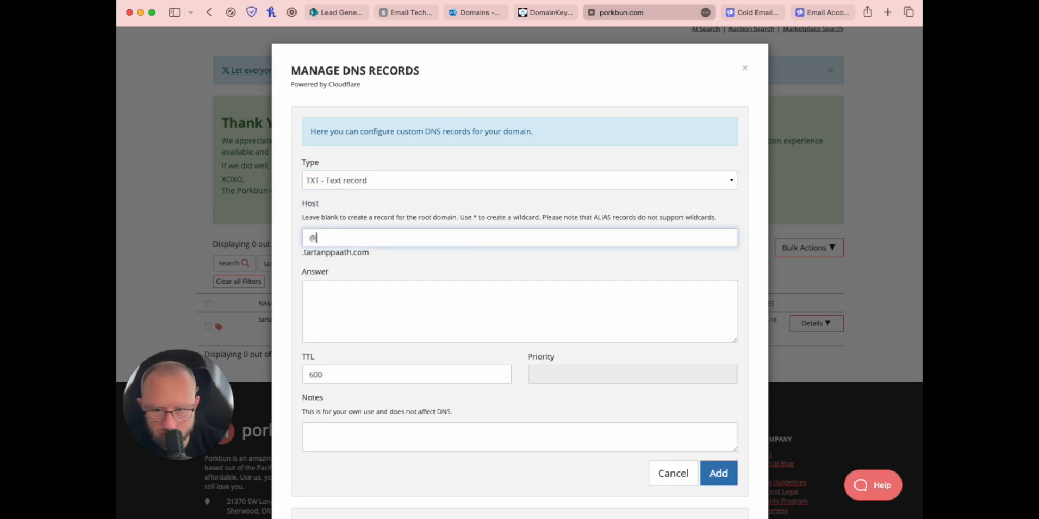
Step: Copy the DMARC record value from cell A9 of the DMARC + Domain Tracking sheet
click(415, 18)
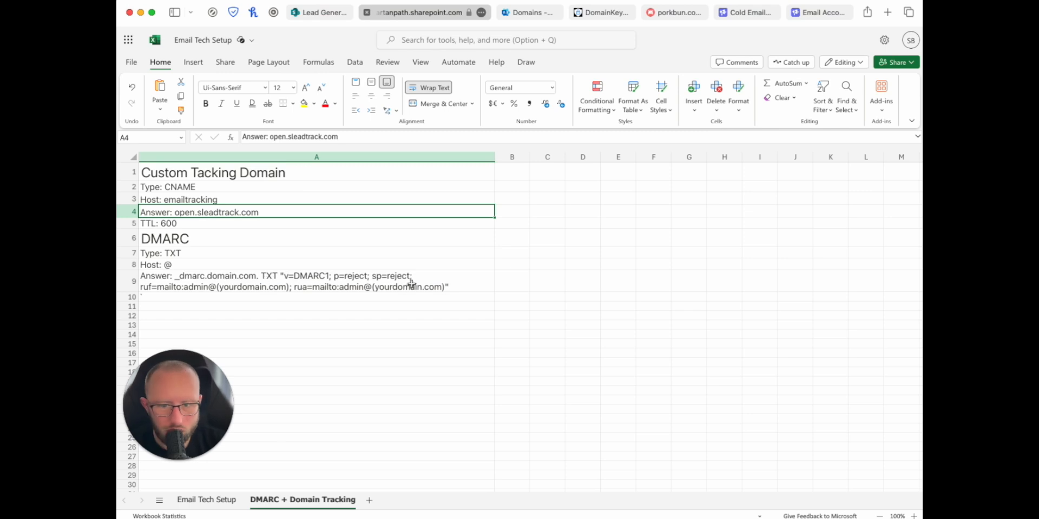
click(445, 287)
double_click(447, 287)
drag(446, 288, 174, 276)
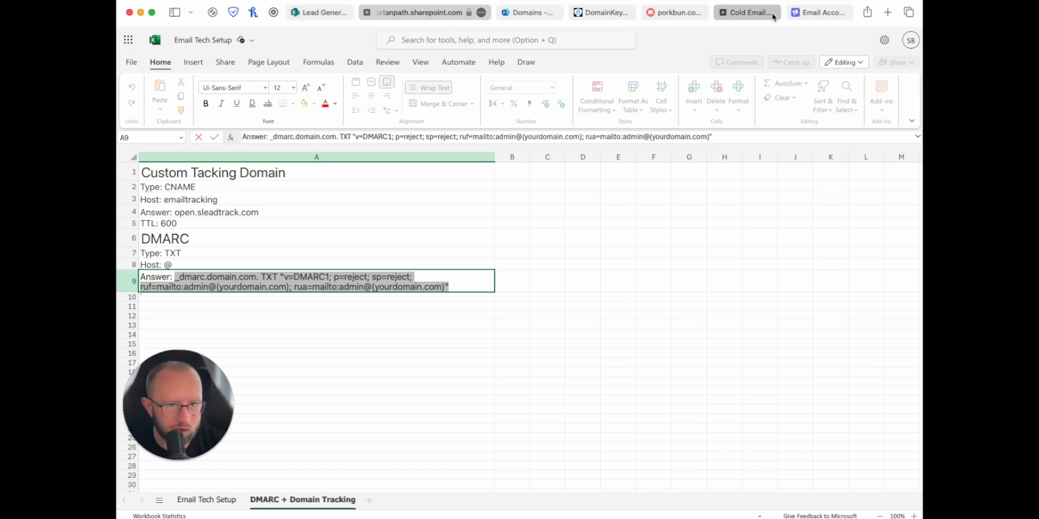
click(524, 14)
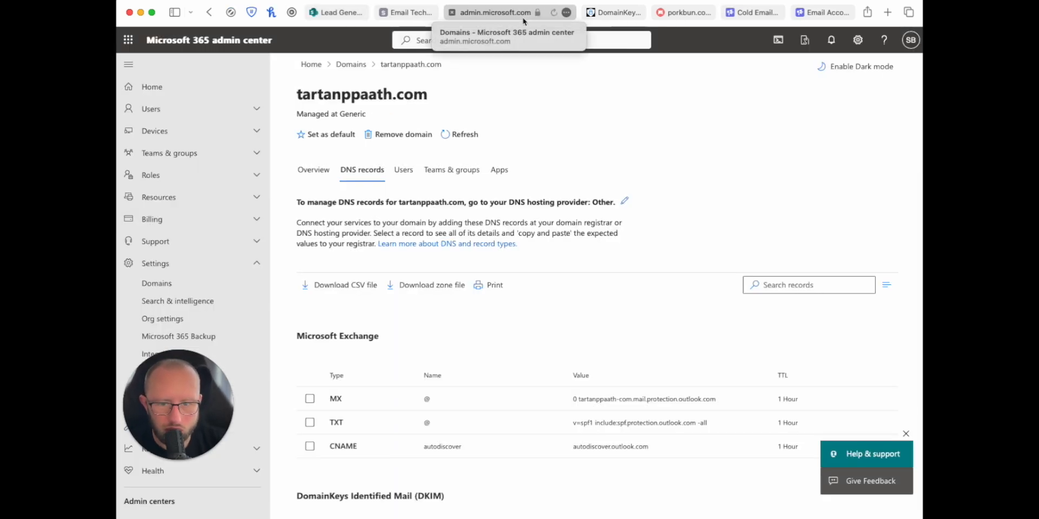
click(410, 13)
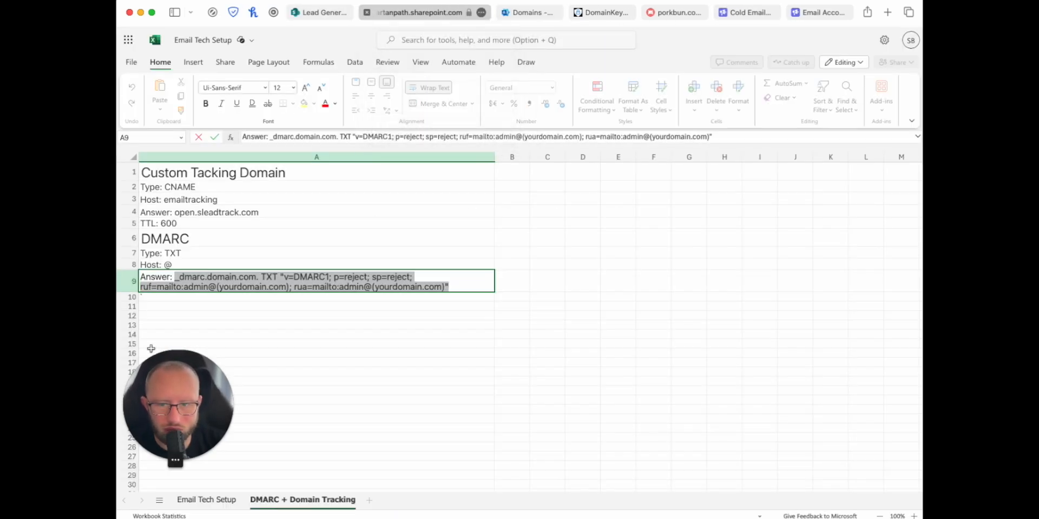
Step: Paste the DMARC value as the answer and add the TXT record
click(682, 13)
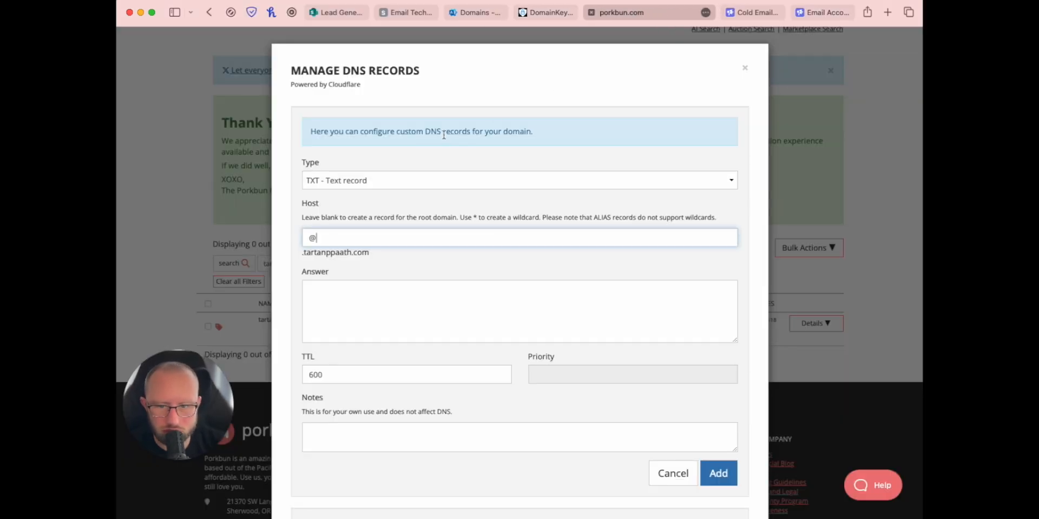
click(345, 308)
key(super+v)
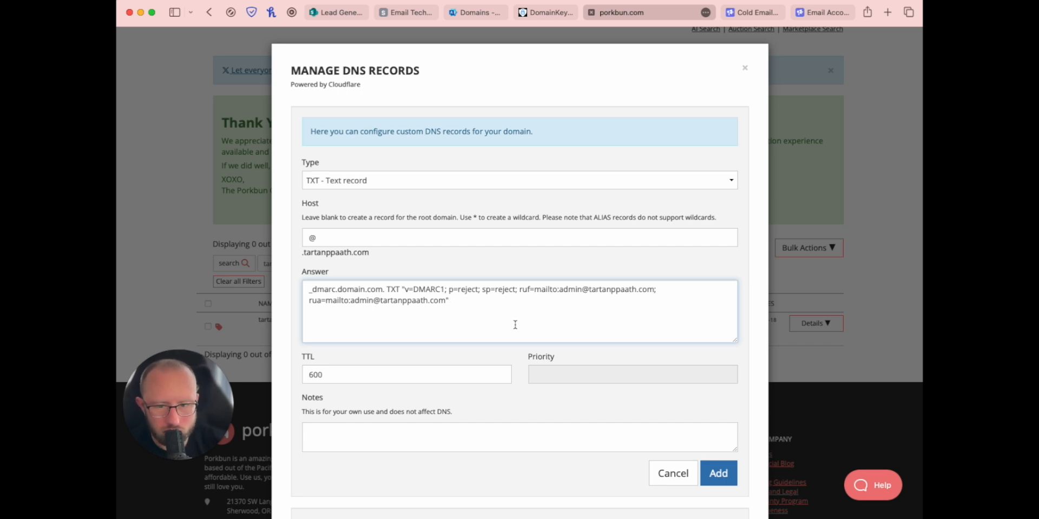
click(715, 475)
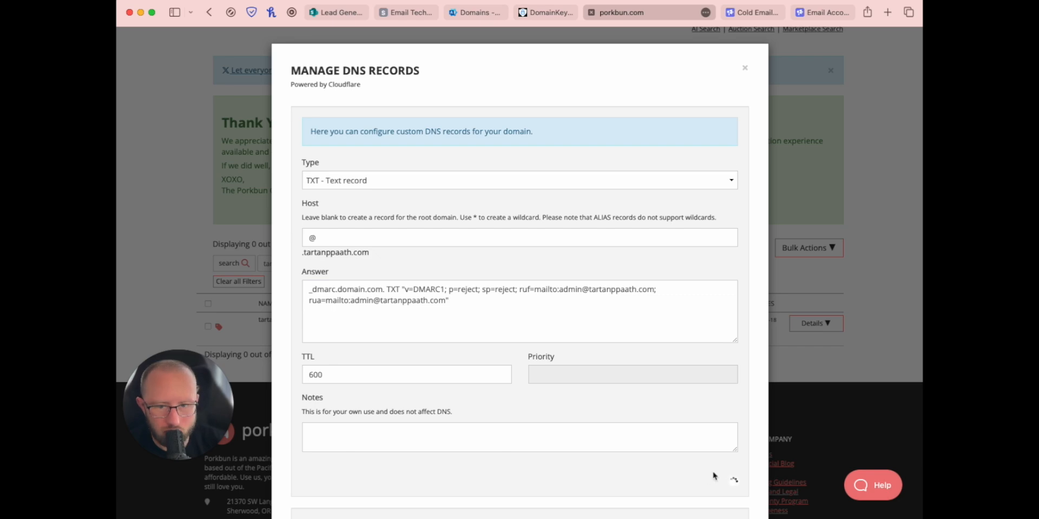
scroll(431, 331, down, 10)
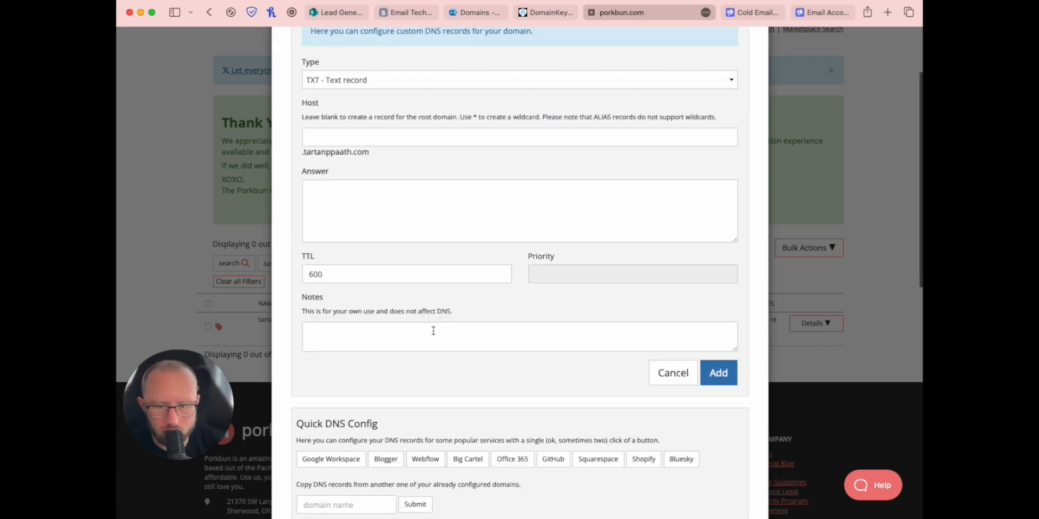
scroll(327, 156, up, 1)
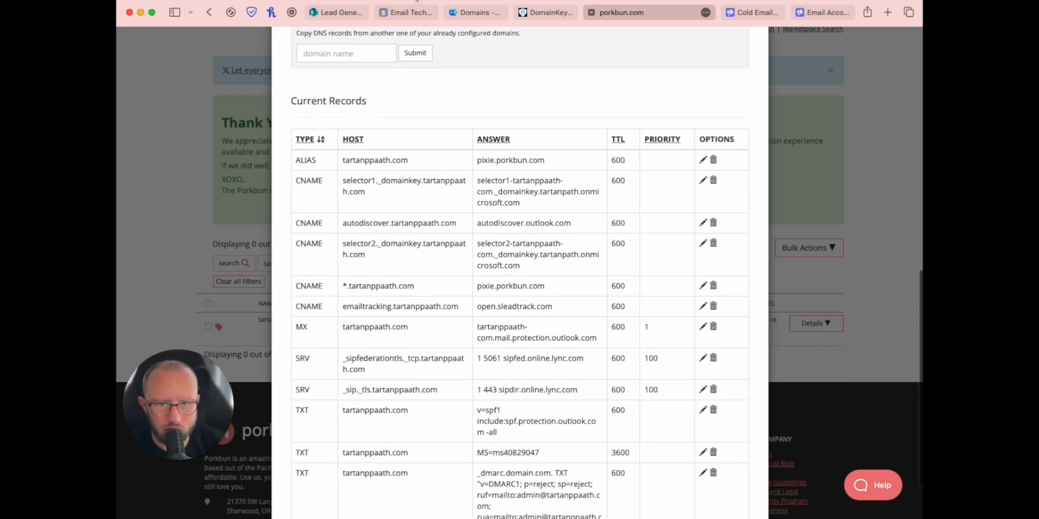
click(412, 12)
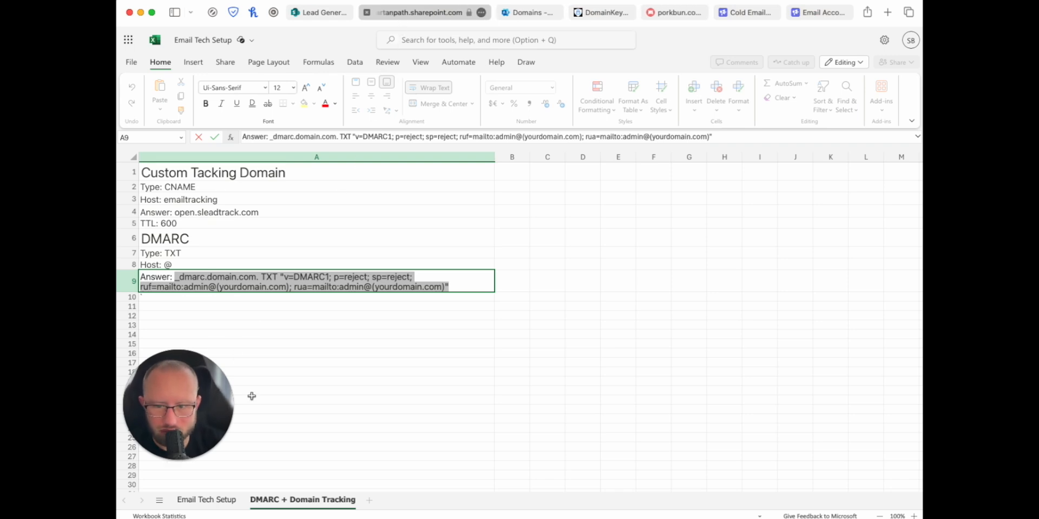
Step: Switch to the Email Tech Setup sheet, where Enable Website Forwarding is next
click(219, 500)
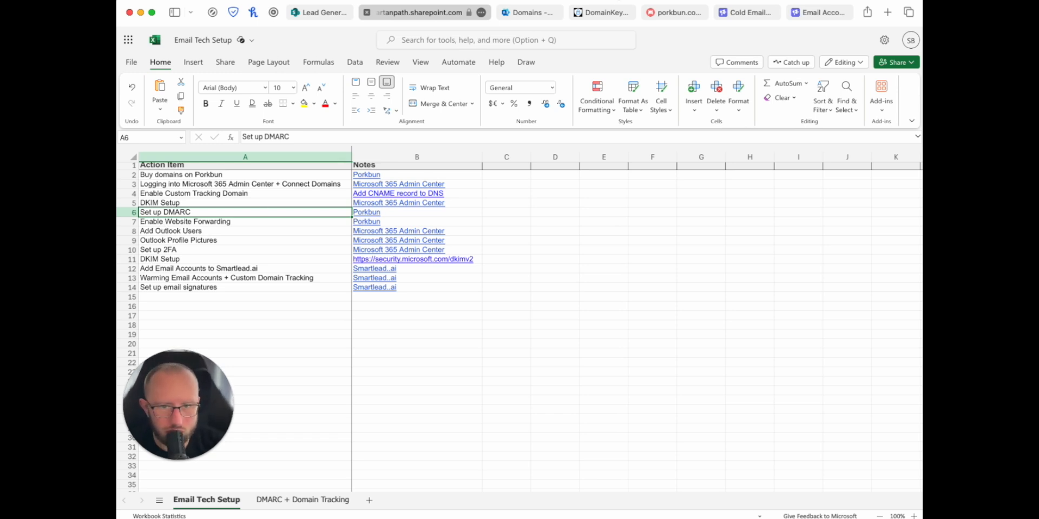
Step: Close the DNS records window and expand tartanppaath.com's details
click(677, 16)
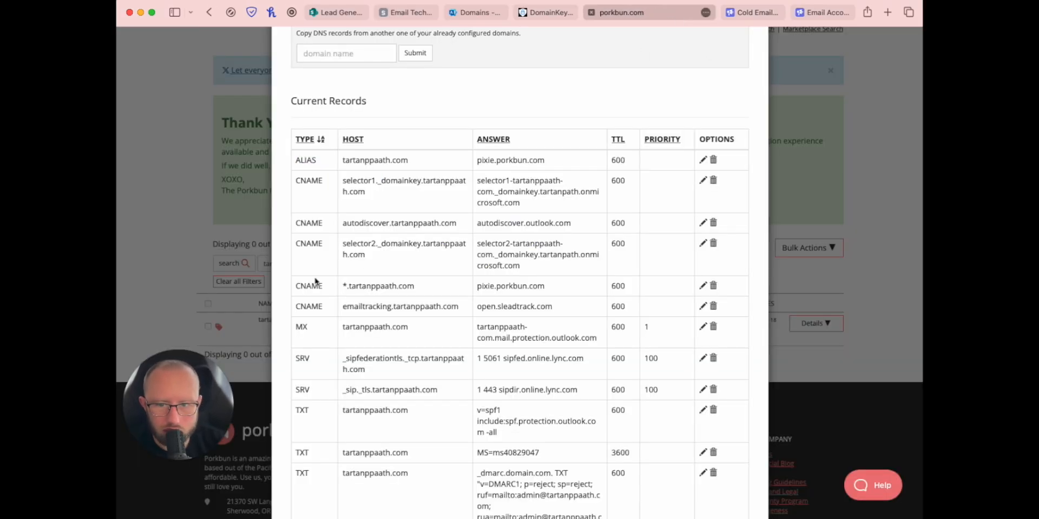
scroll(336, 273, up, 10)
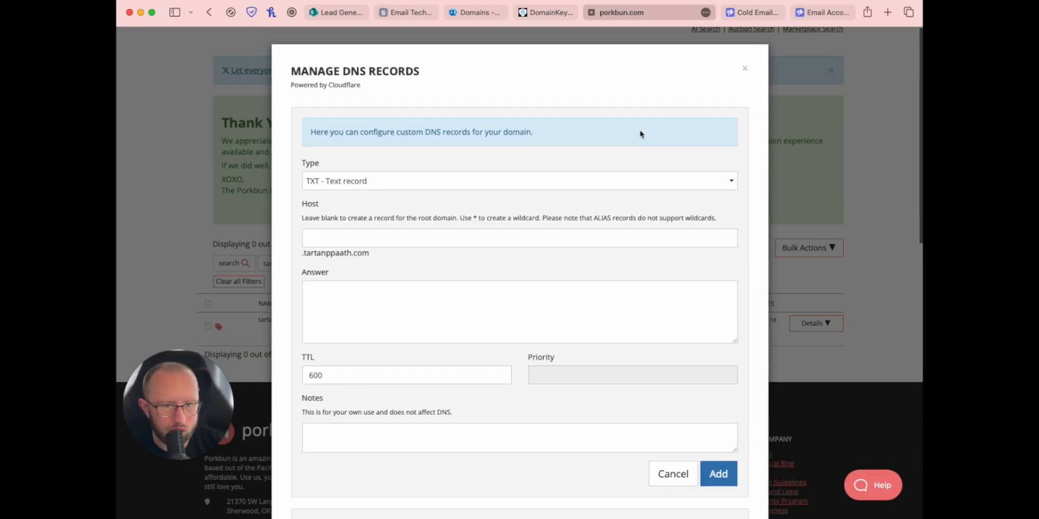
click(745, 68)
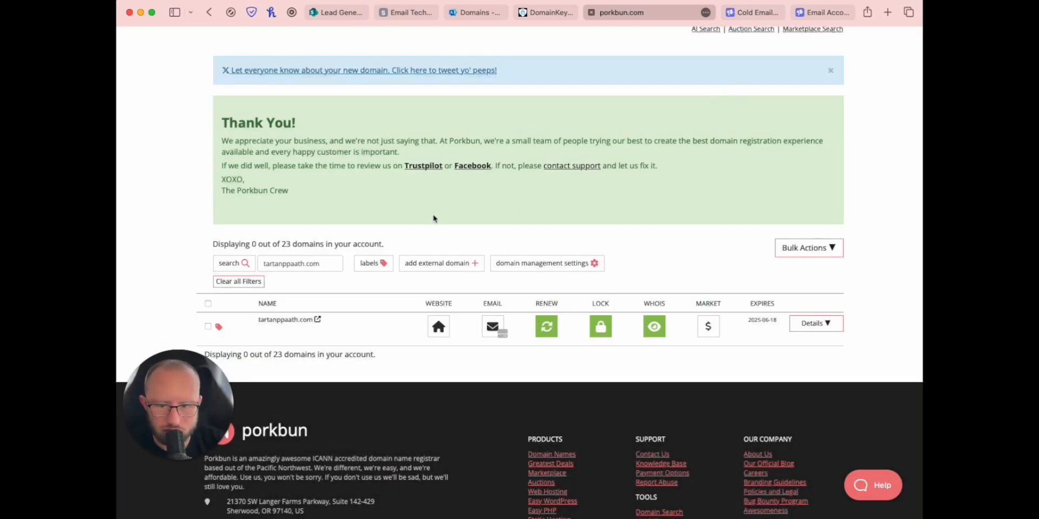
mouse_move(273, 327)
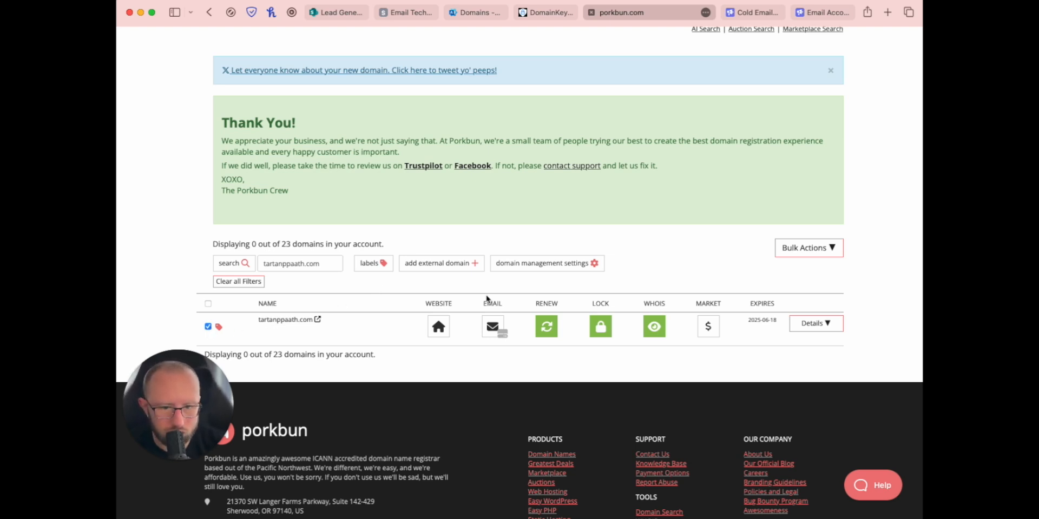
click(561, 272)
click(561, 273)
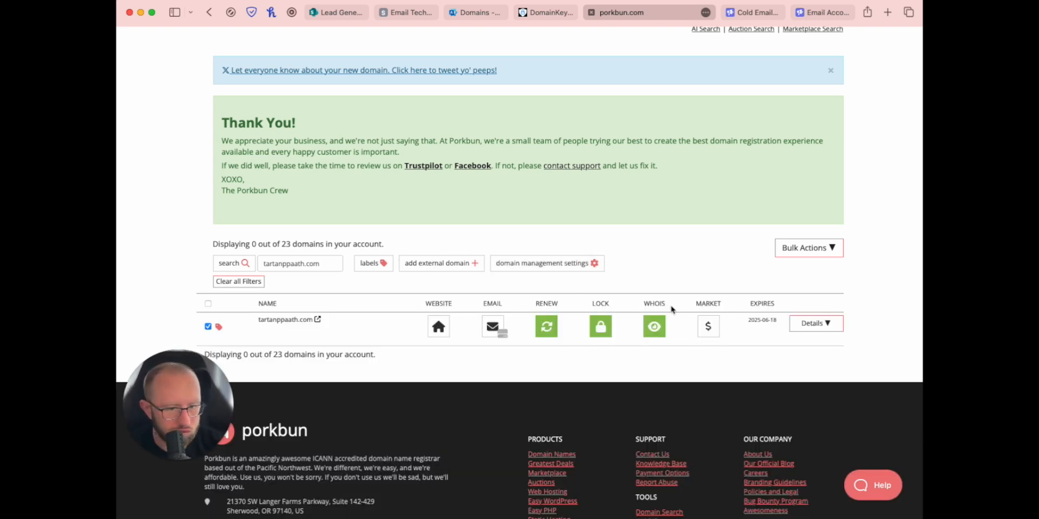
click(816, 324)
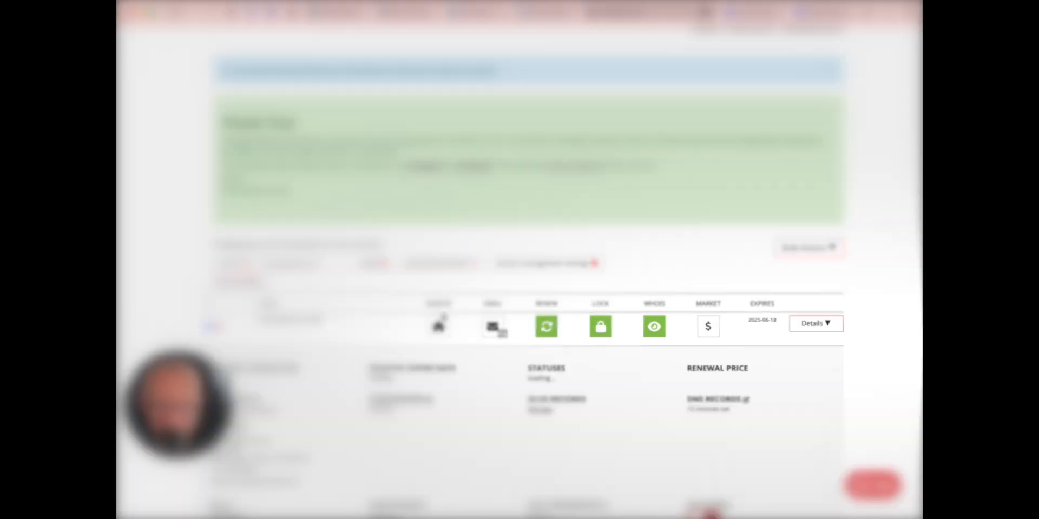
Step: Set URL forwarding for tartanppaath.com to tartanpath.com and open the domain in a new tab
scroll(442, 320, down, 5)
scroll(443, 321, down, 1)
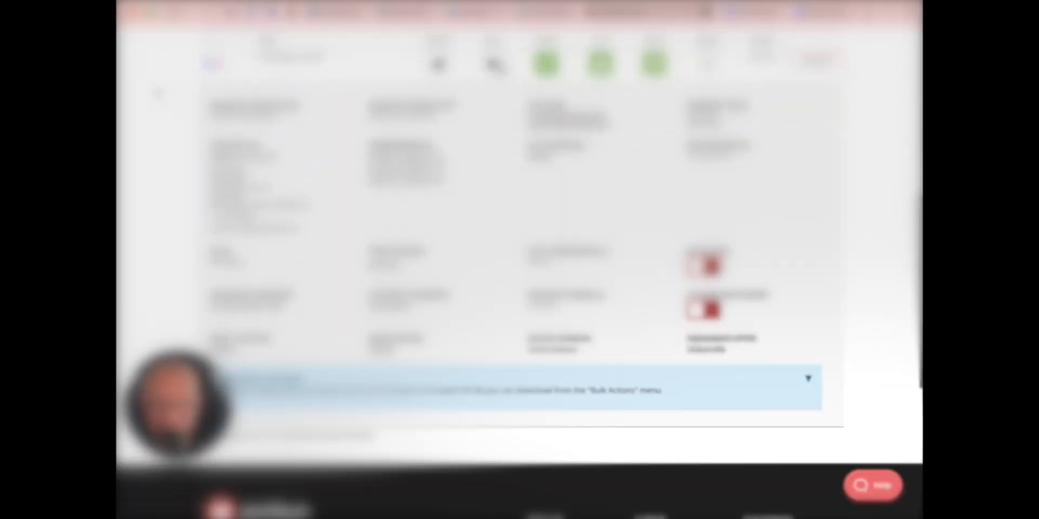
scroll(402, 152, up, 8)
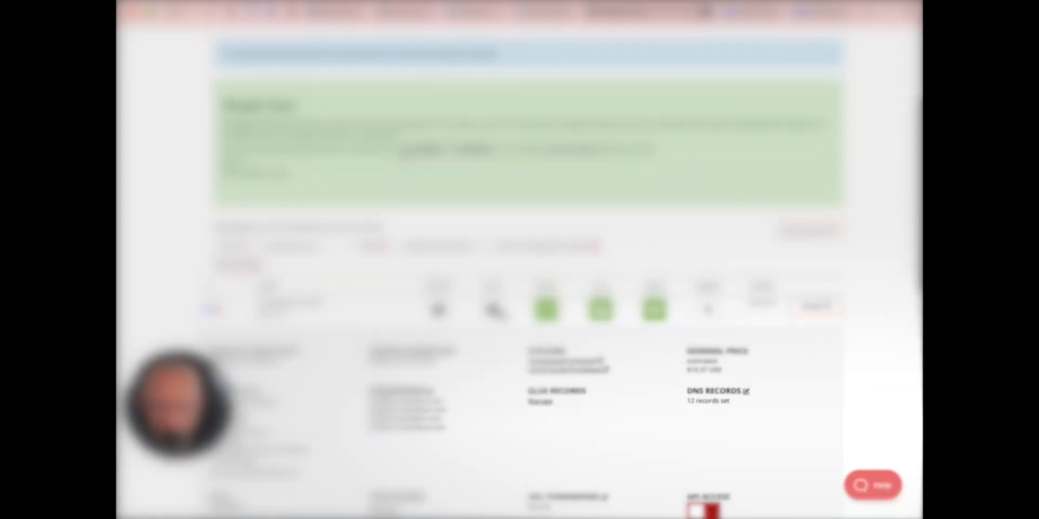
scroll(402, 153, down, 10)
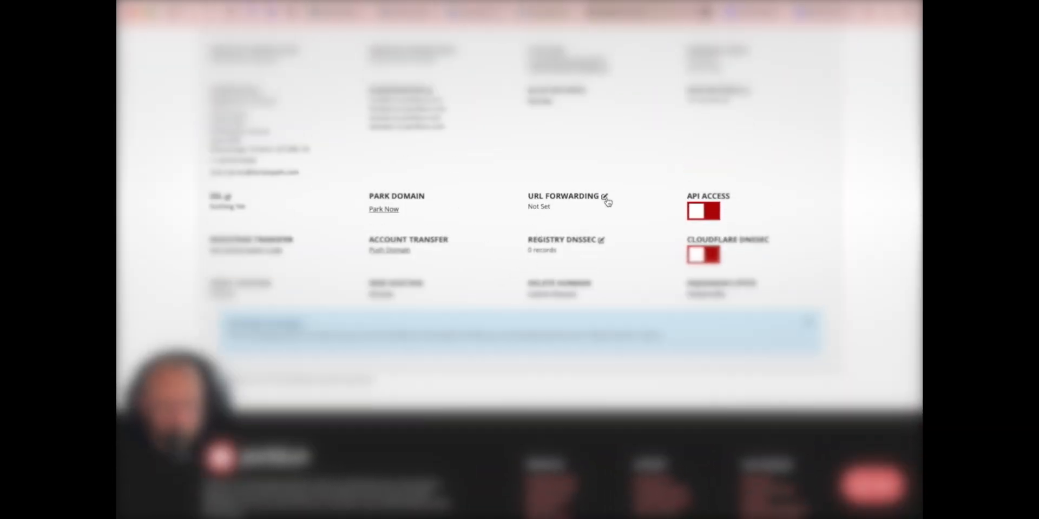
click(604, 197)
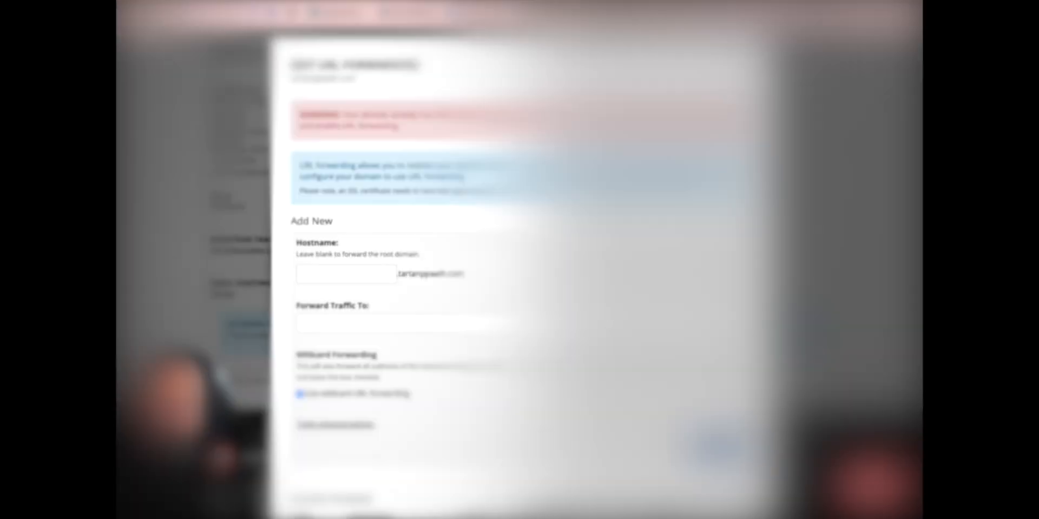
click(336, 281)
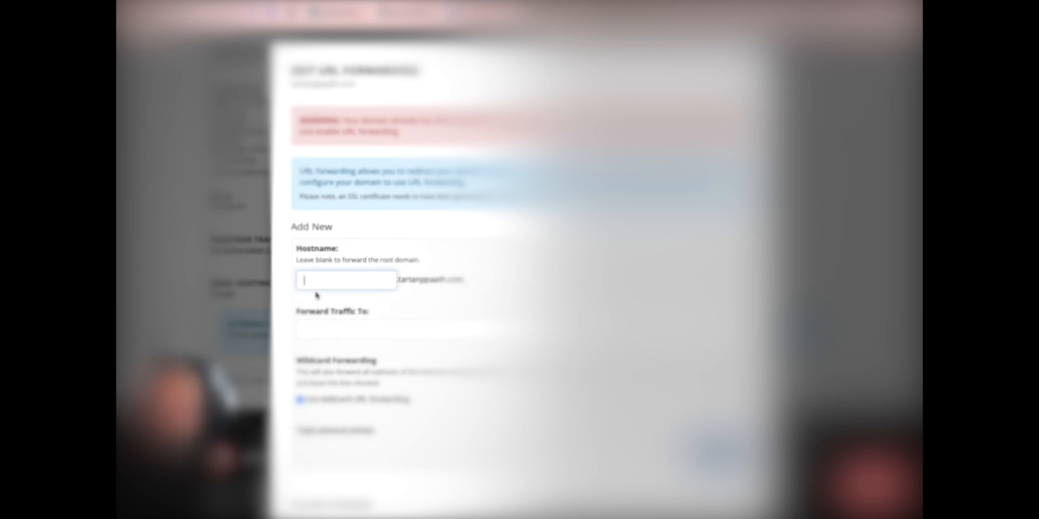
click(349, 324)
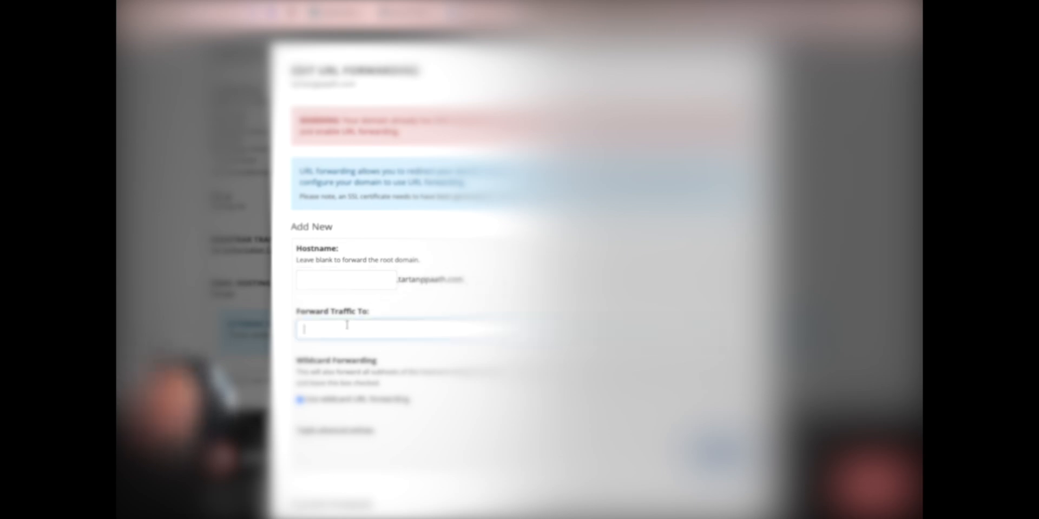
text(h)
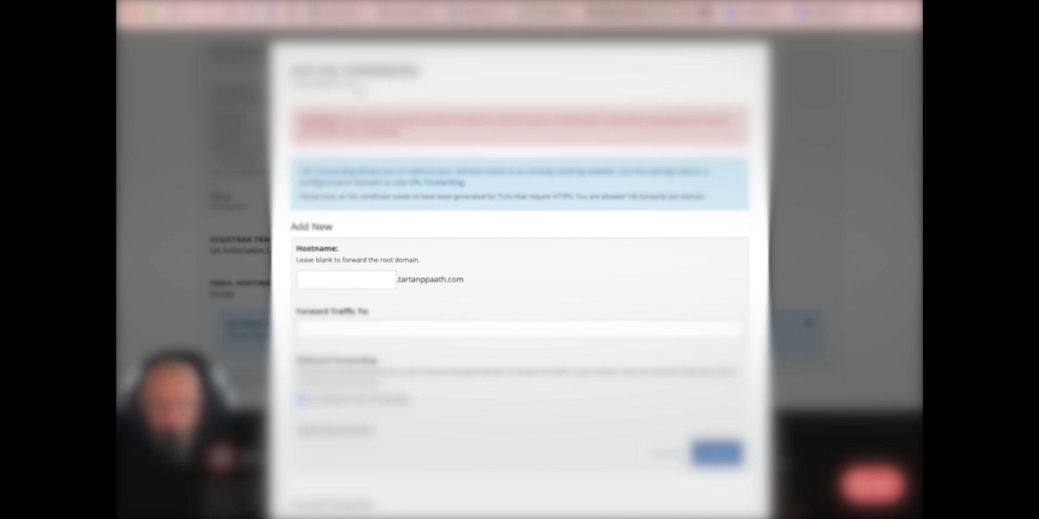
drag(357, 86, 295, 84)
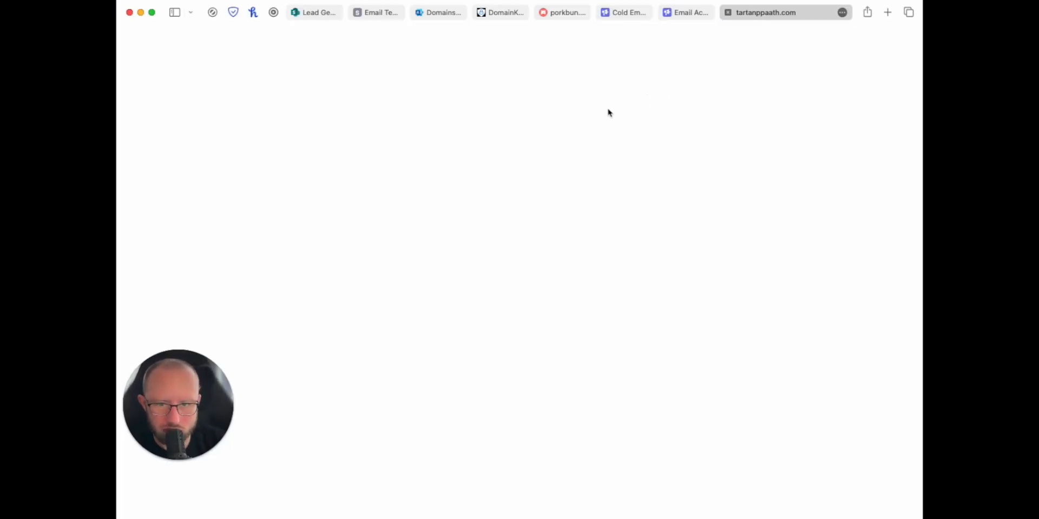
Step: Scroll the redirected tartanpath.com page to verify forwarding, then close the tab
scroll(724, 133, down, 3)
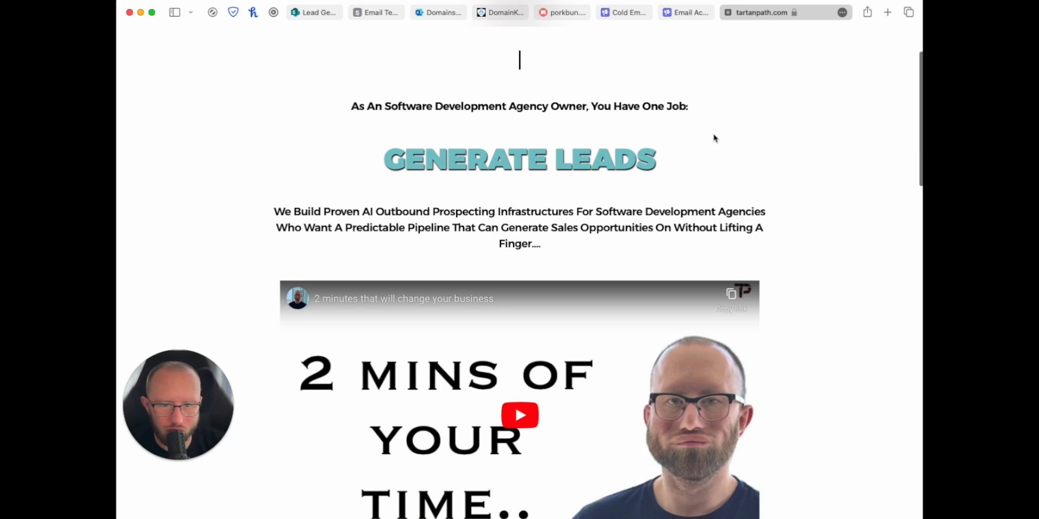
scroll(713, 138, down, 10)
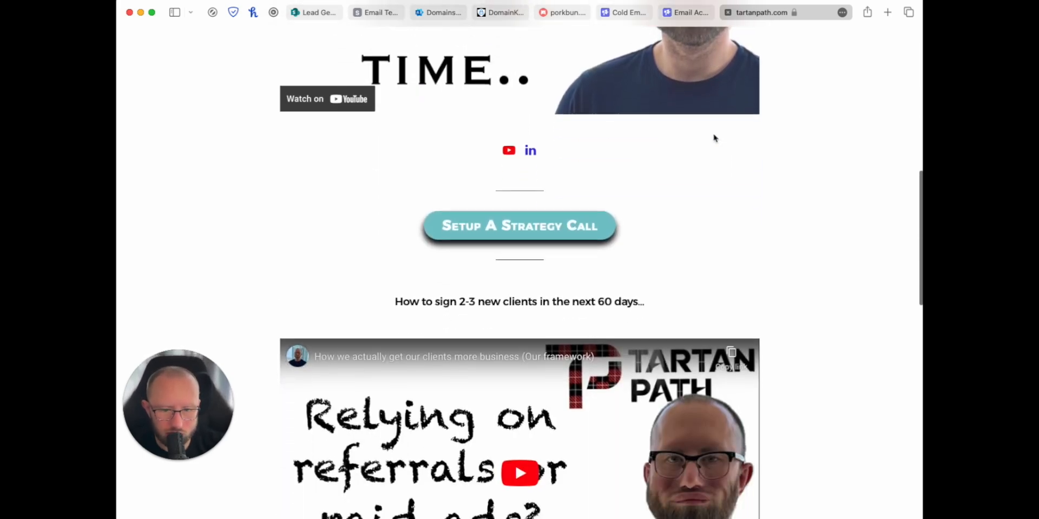
scroll(713, 138, down, 3)
scroll(713, 138, down, 2)
scroll(713, 138, up, 10)
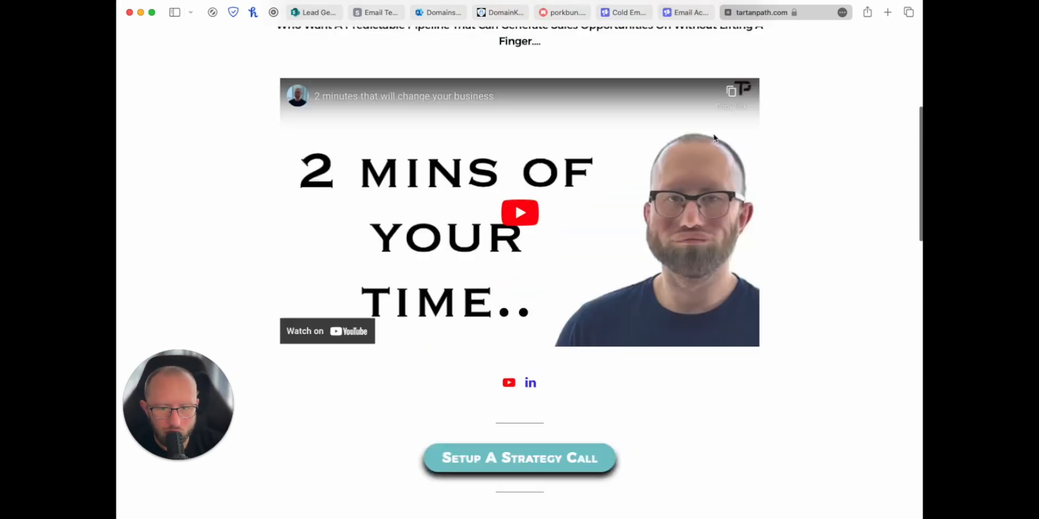
scroll(649, 135, up, 5)
scroll(586, 130, down, 3)
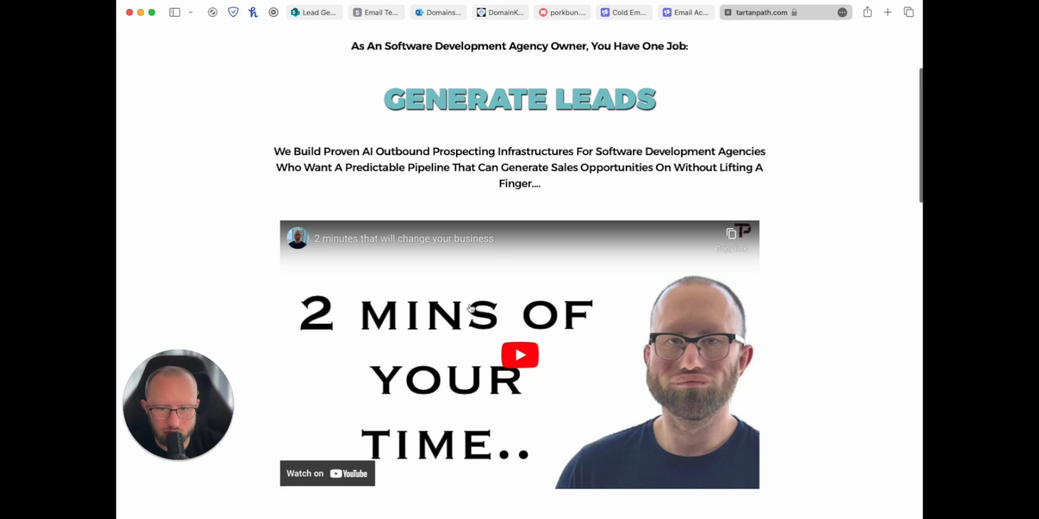
click(728, 12)
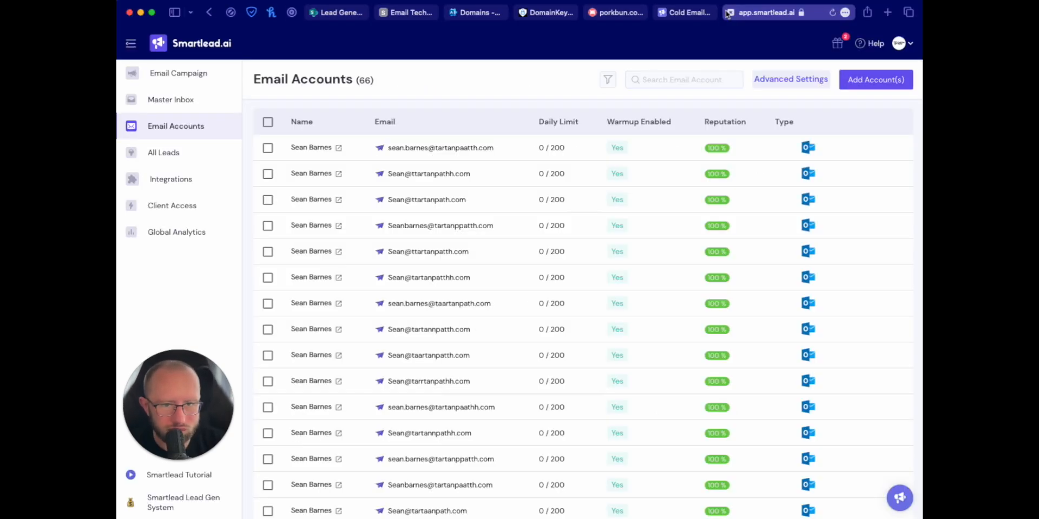
Step: Switch from Smartlead's Email Accounts page to the Email Tech Setup workbook
click(410, 14)
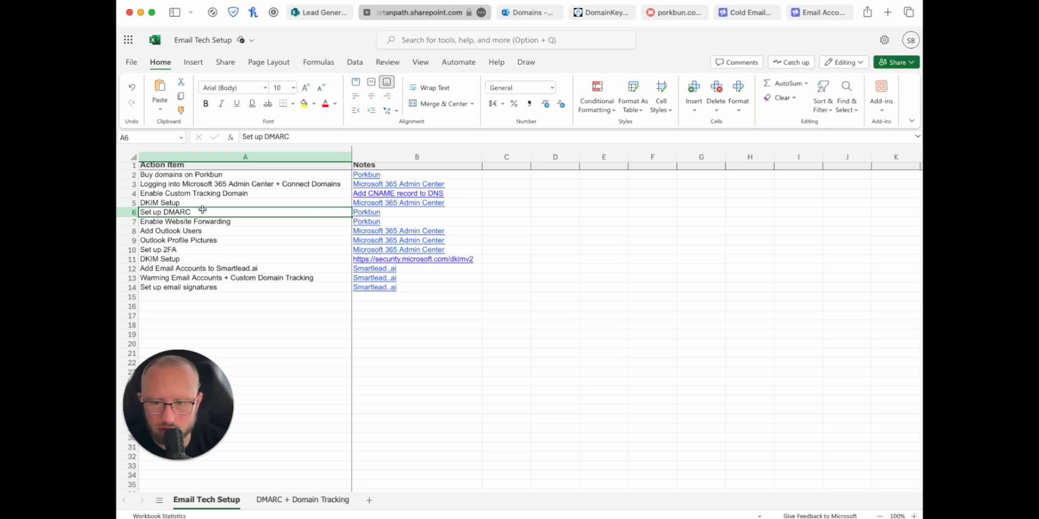
Step: Open Users > Active users in the Microsoft 365 admin center
click(535, 12)
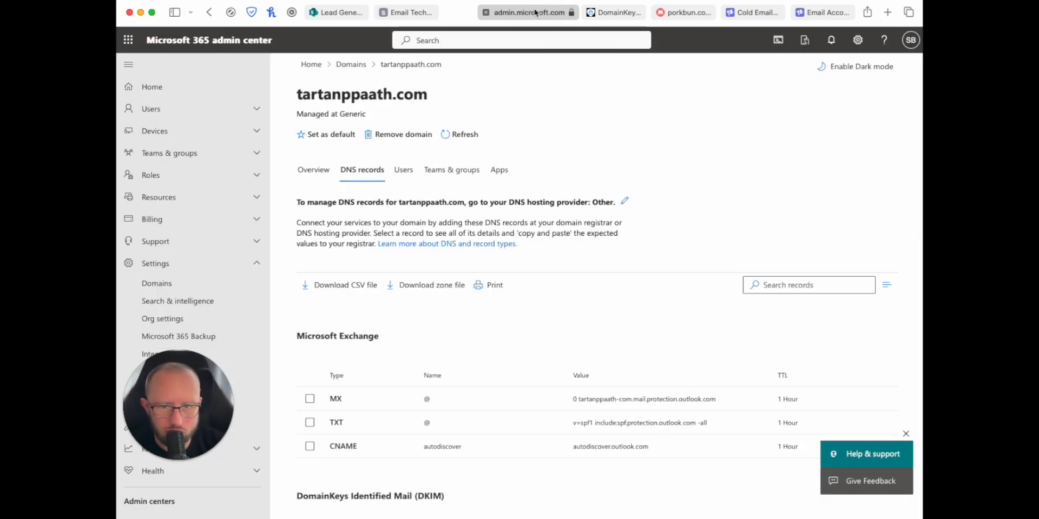
click(178, 114)
click(168, 138)
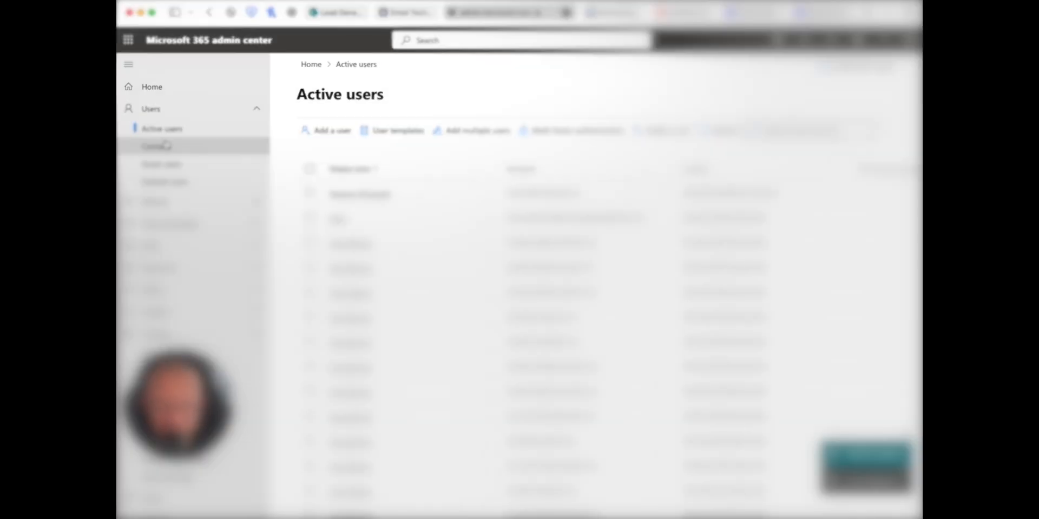
Step: Add a user and enter the mailbox owner's first and last name
click(315, 133)
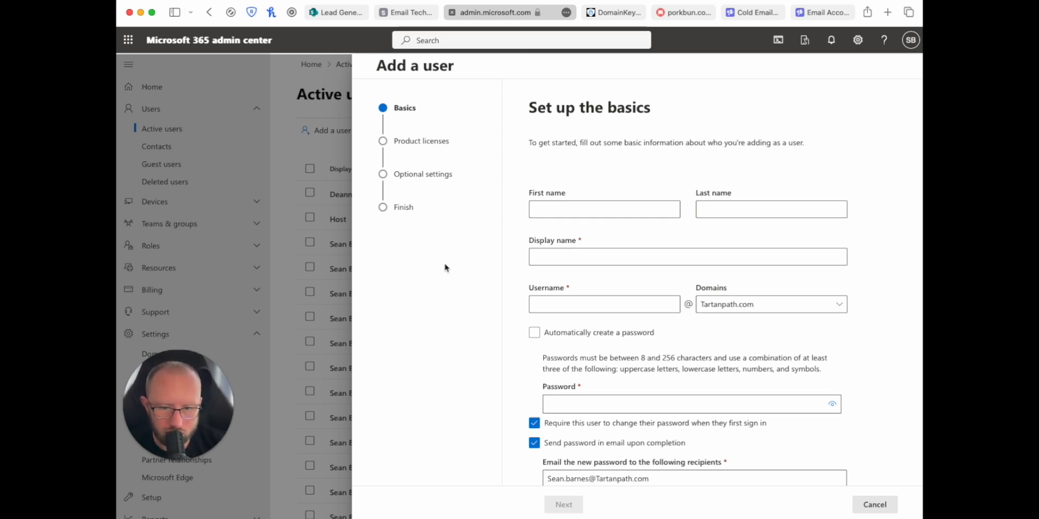
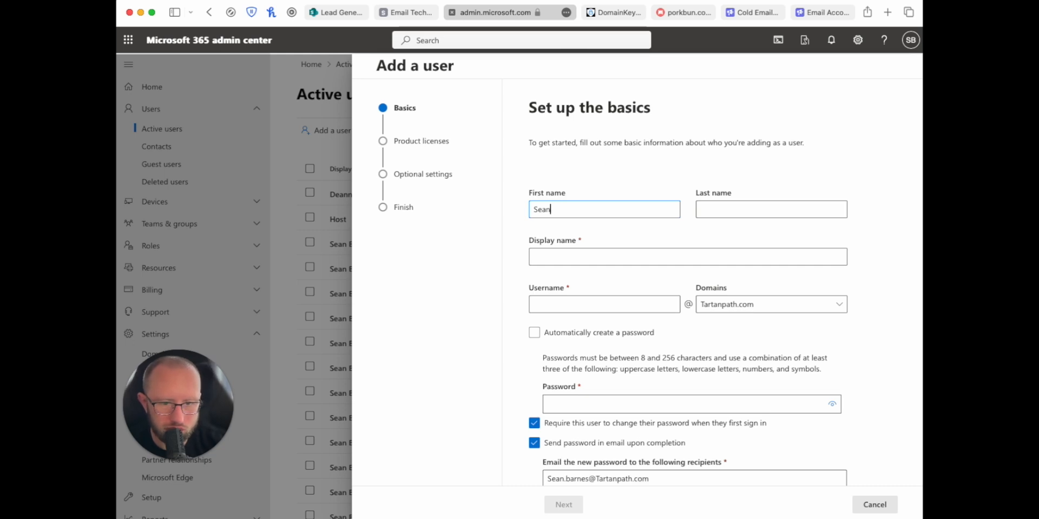
key(Tab)
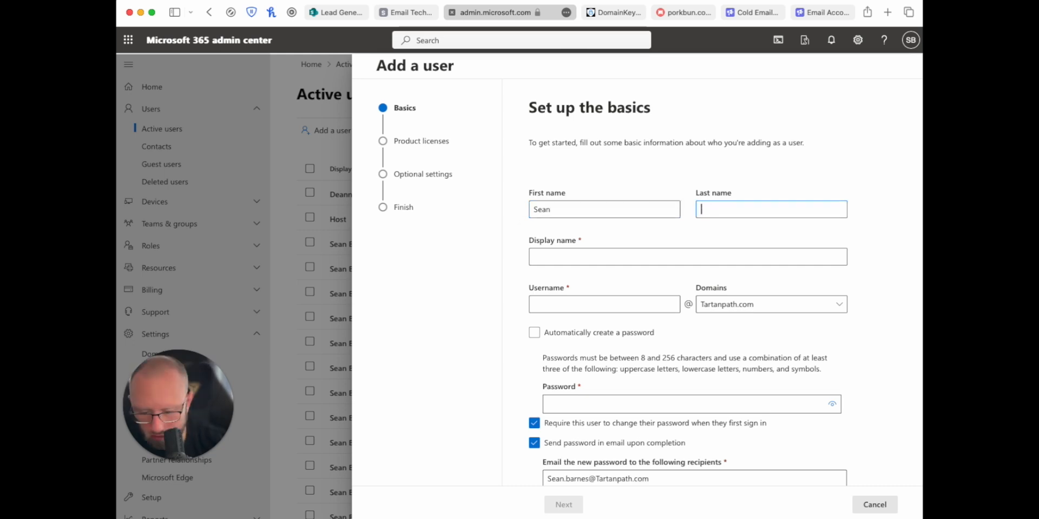
key(Tab)
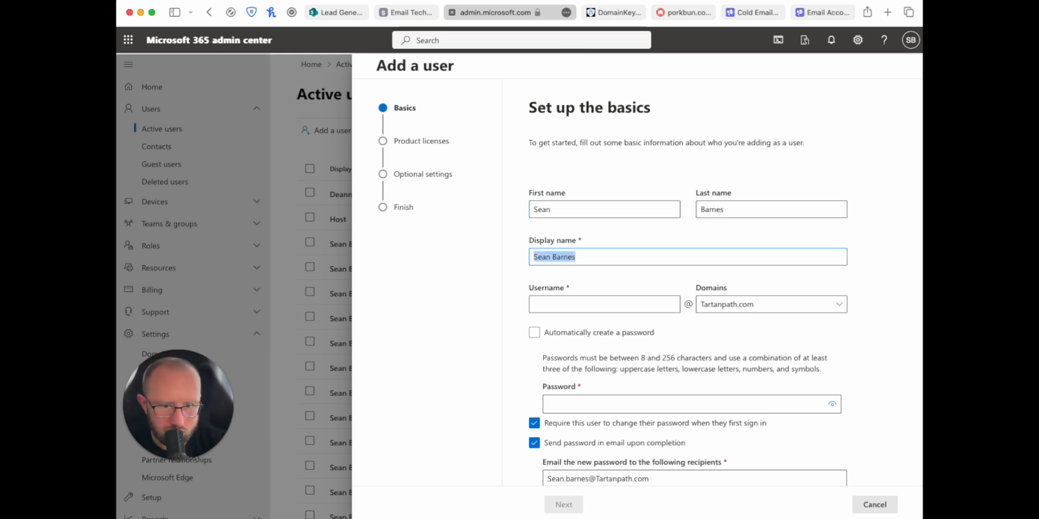
key(Tab)
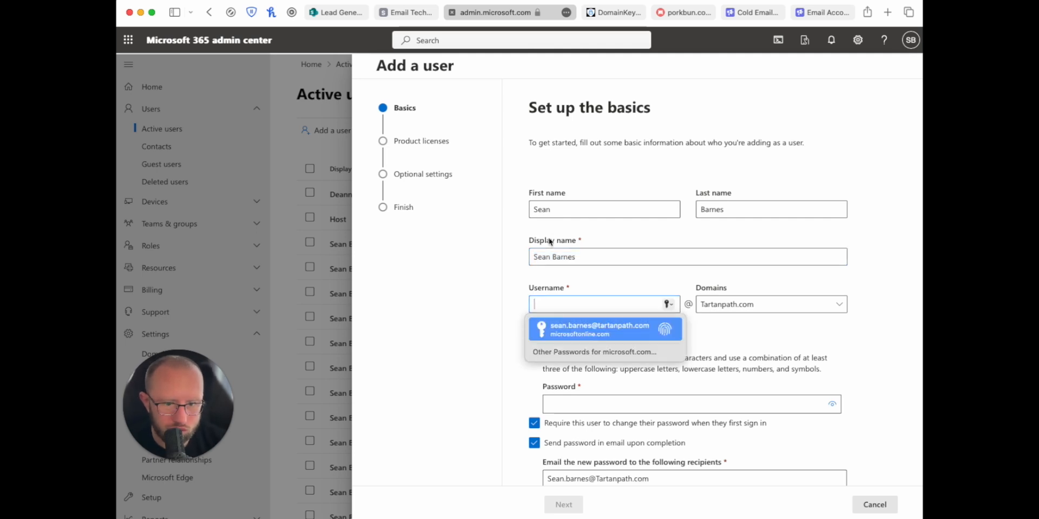
click(518, 274)
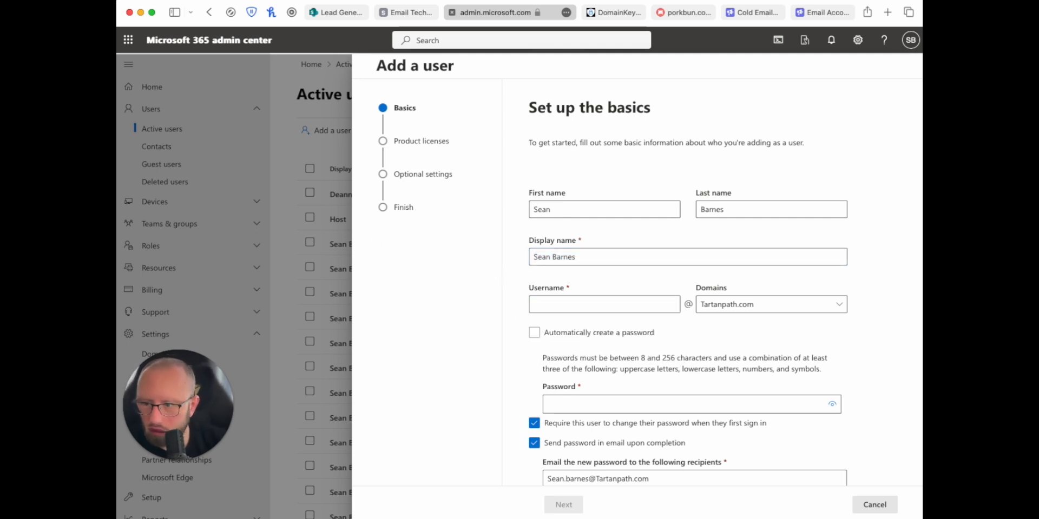
key(super+Tab)
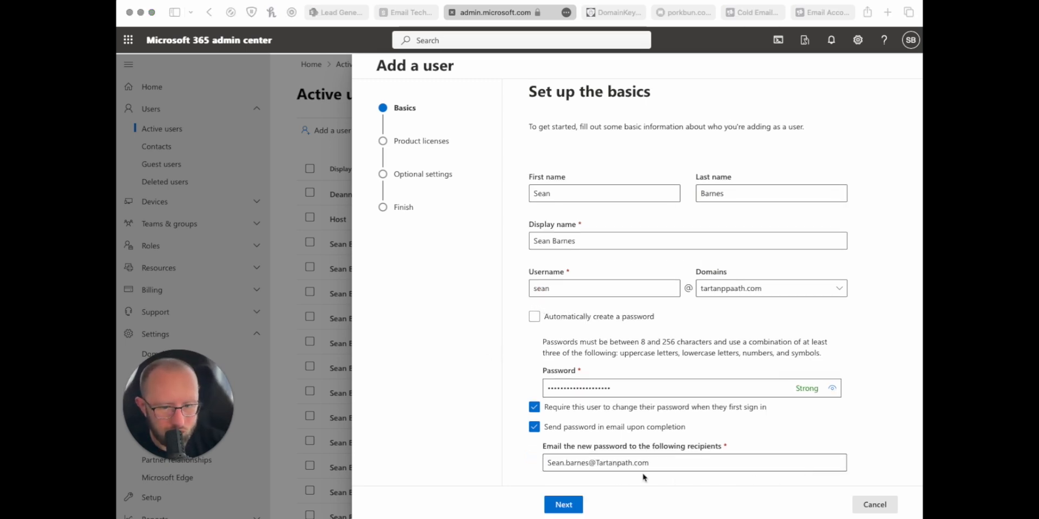
Step: Assign a Microsoft 365 Business Basic license, buying an extra one, and reach Review and finish
click(564, 506)
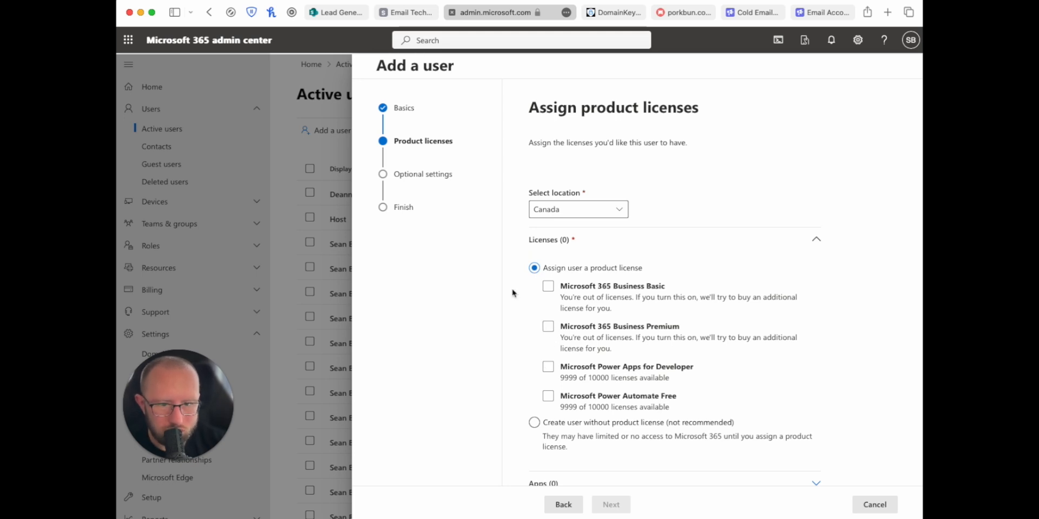
click(597, 287)
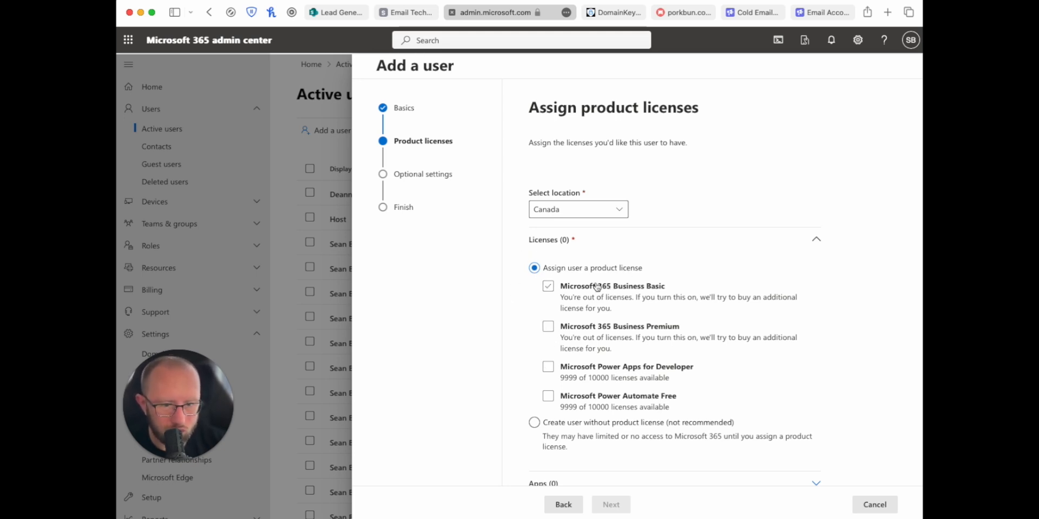
click(548, 286)
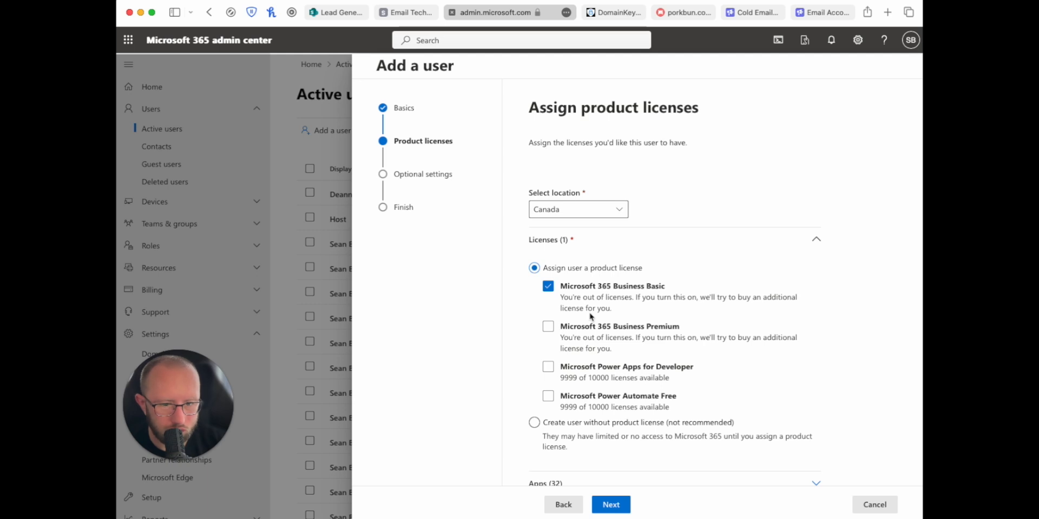
click(610, 506)
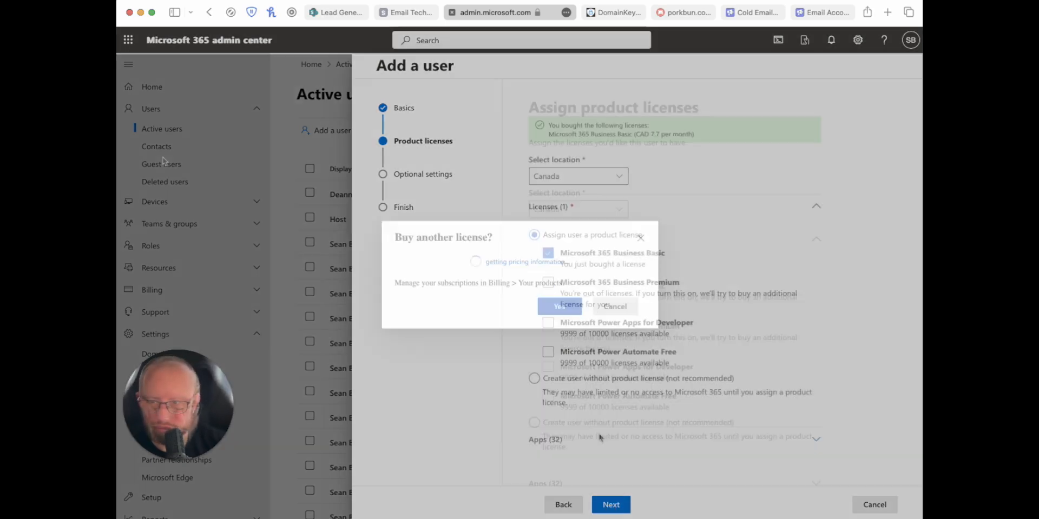
click(559, 304)
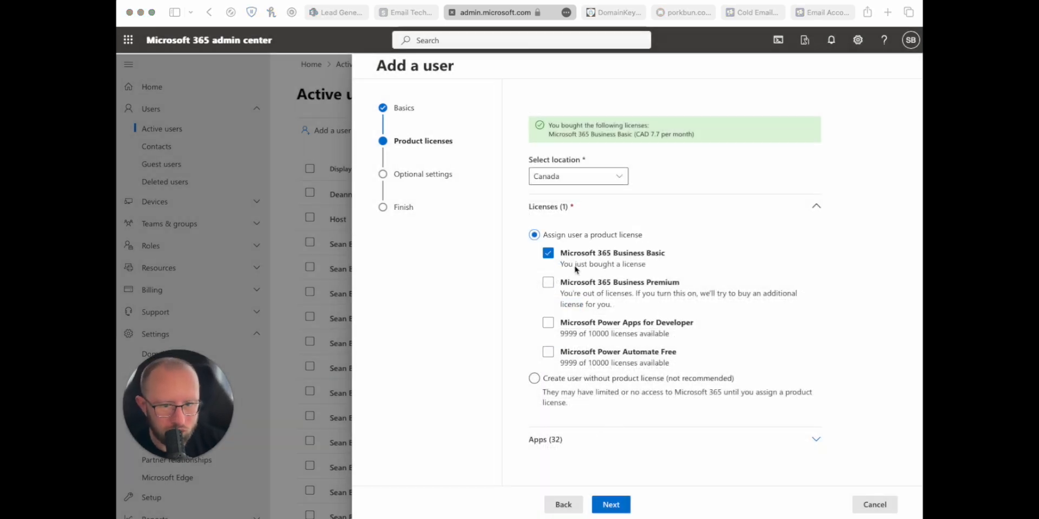
scroll(616, 268, up, 2)
scroll(614, 269, down, 2)
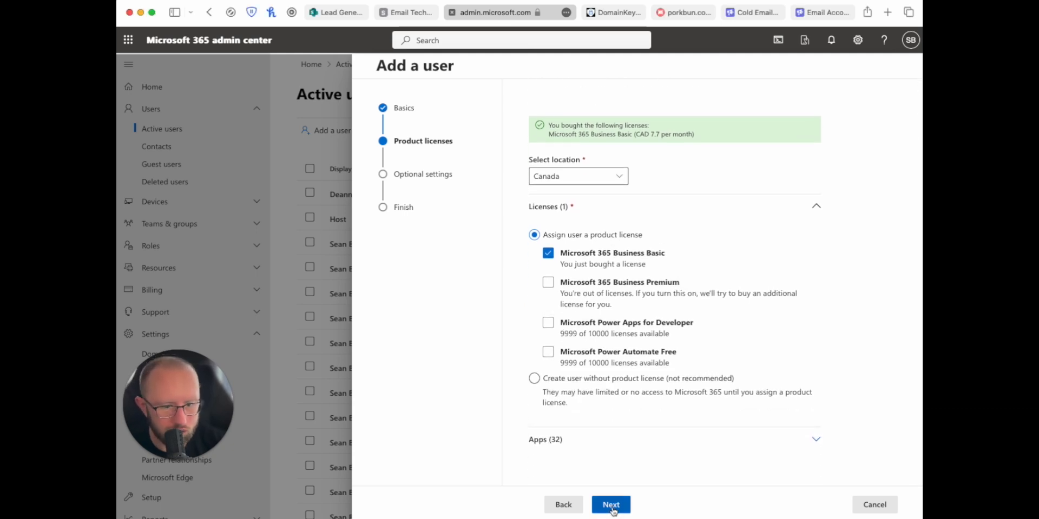
click(612, 506)
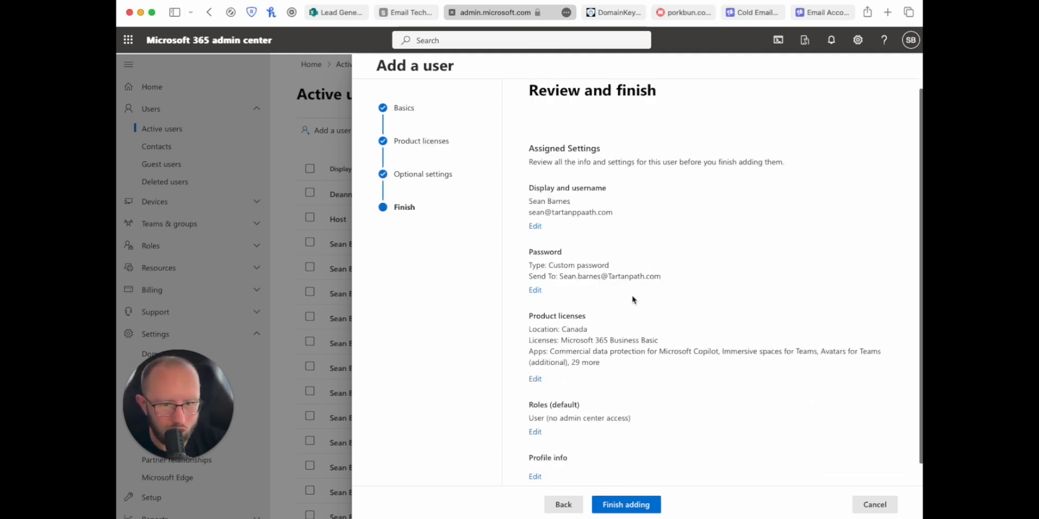
scroll(634, 299, down, 1)
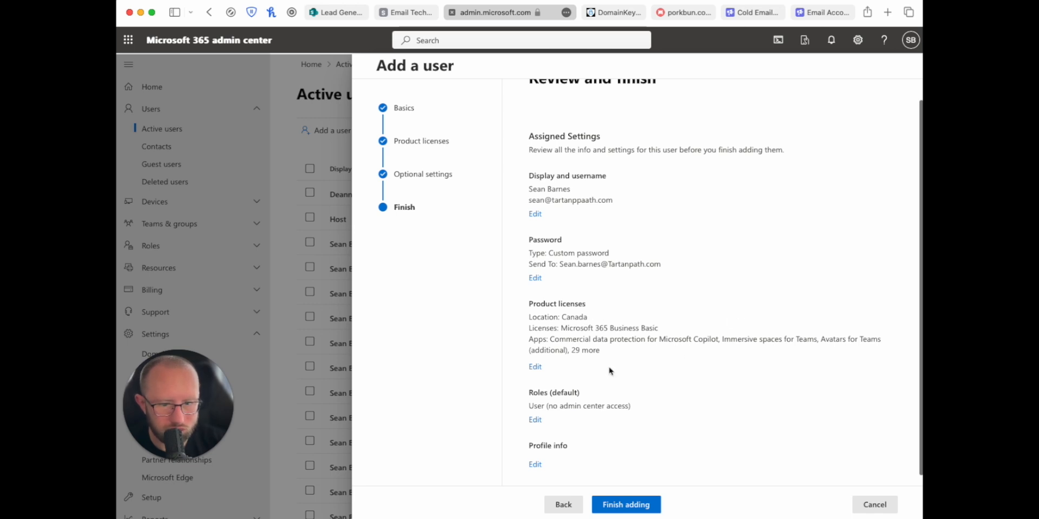
scroll(769, 385, down, 1)
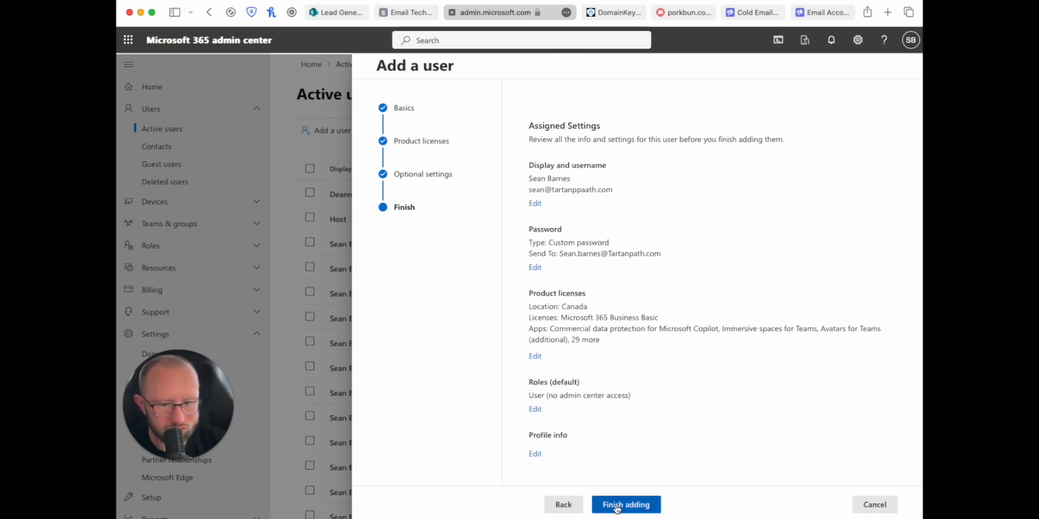
Step: Finish adding the user and close the add-user panel
click(617, 505)
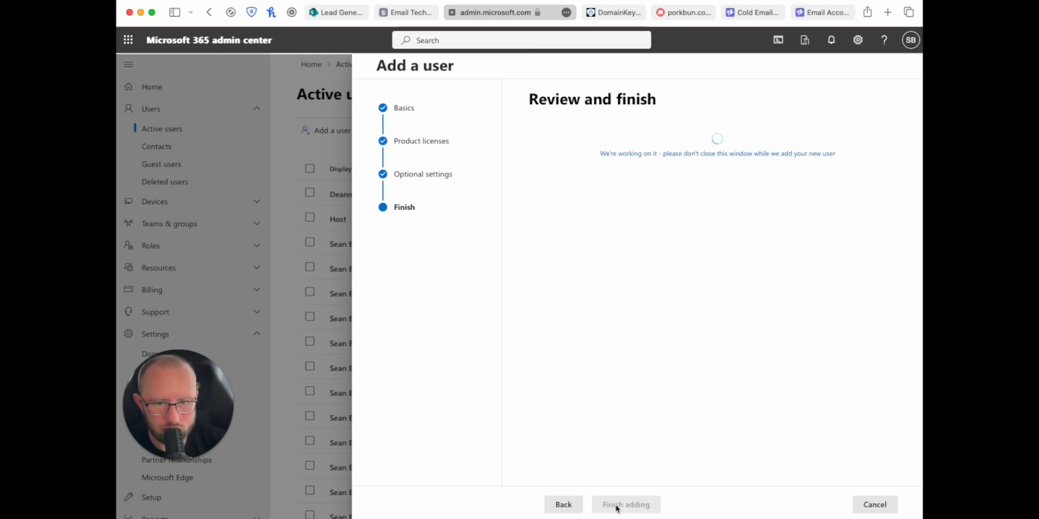
scroll(676, 238, down, 3)
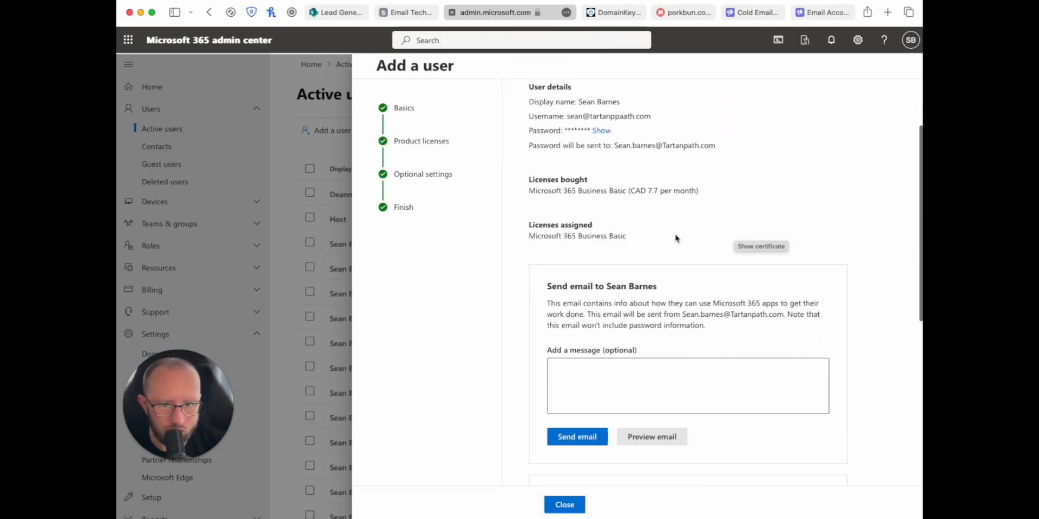
scroll(642, 287, down, 3)
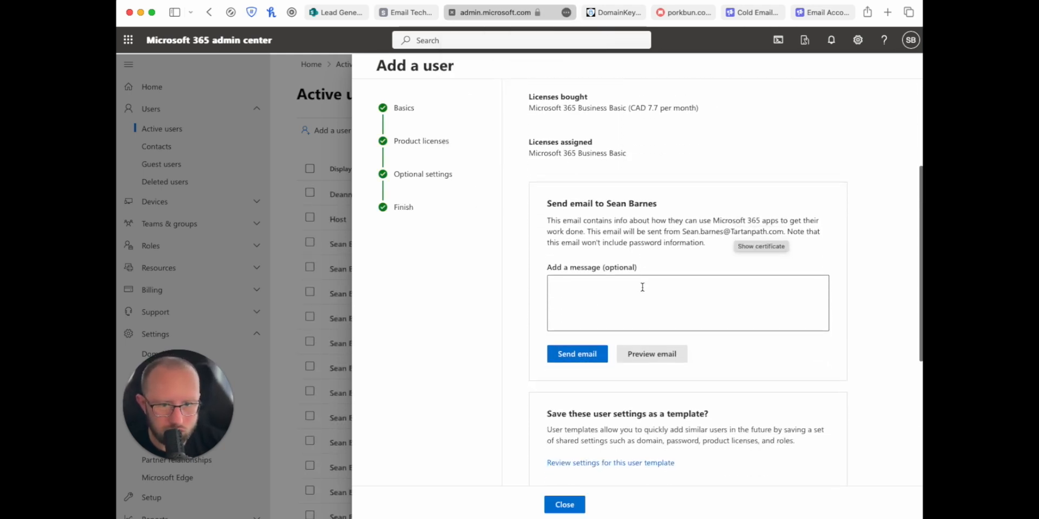
scroll(642, 287, down, 5)
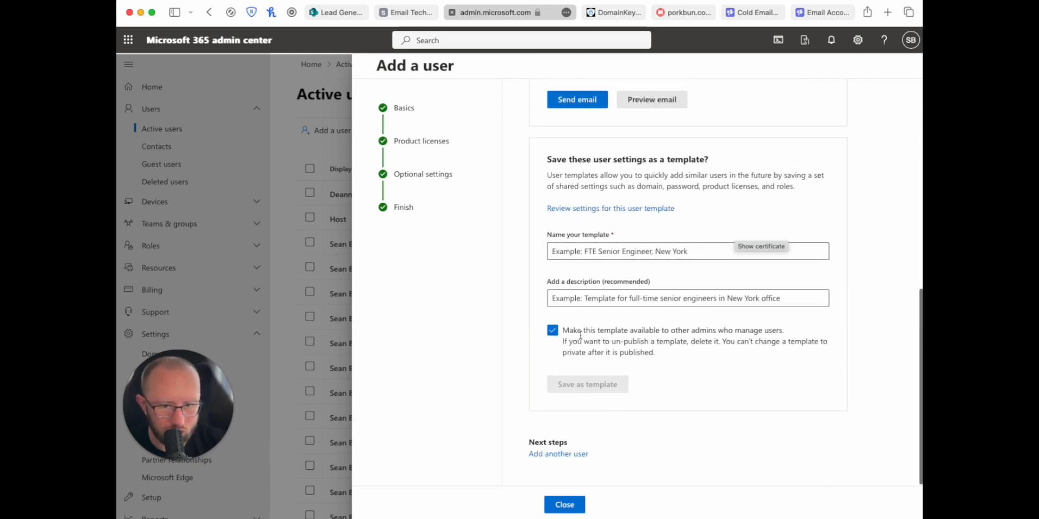
scroll(580, 335, up, 8)
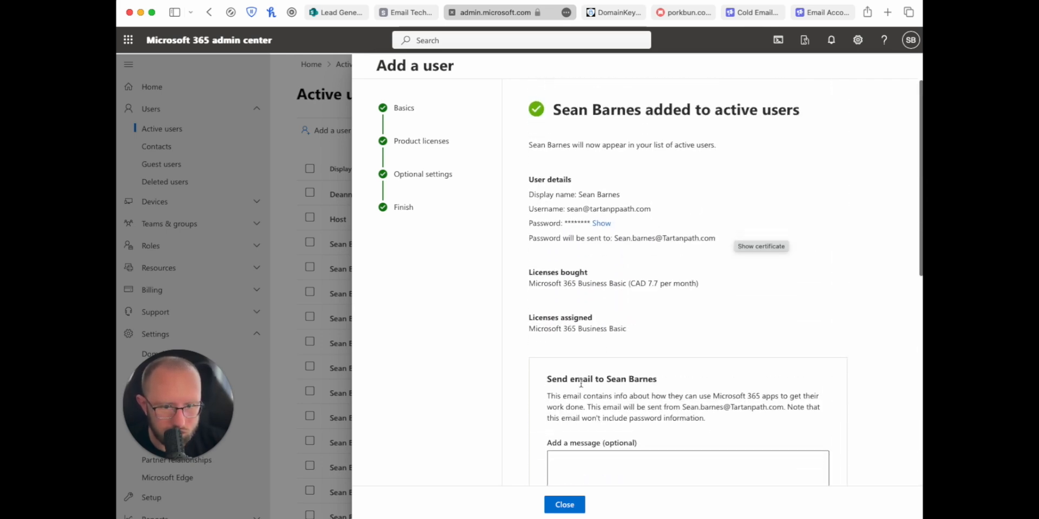
click(564, 505)
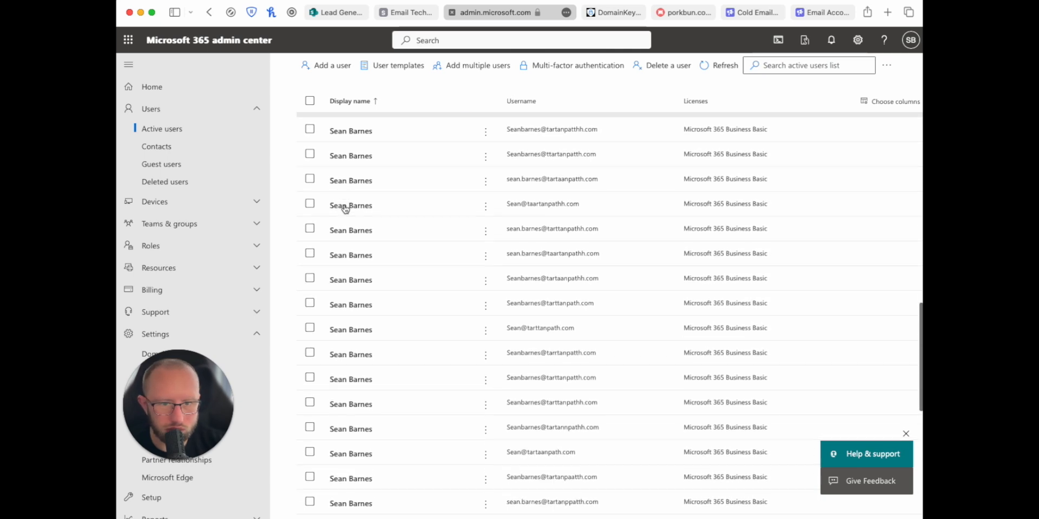
Step: Search Active users for the new address and open that user's details
click(800, 66)
key(ctrl+v)
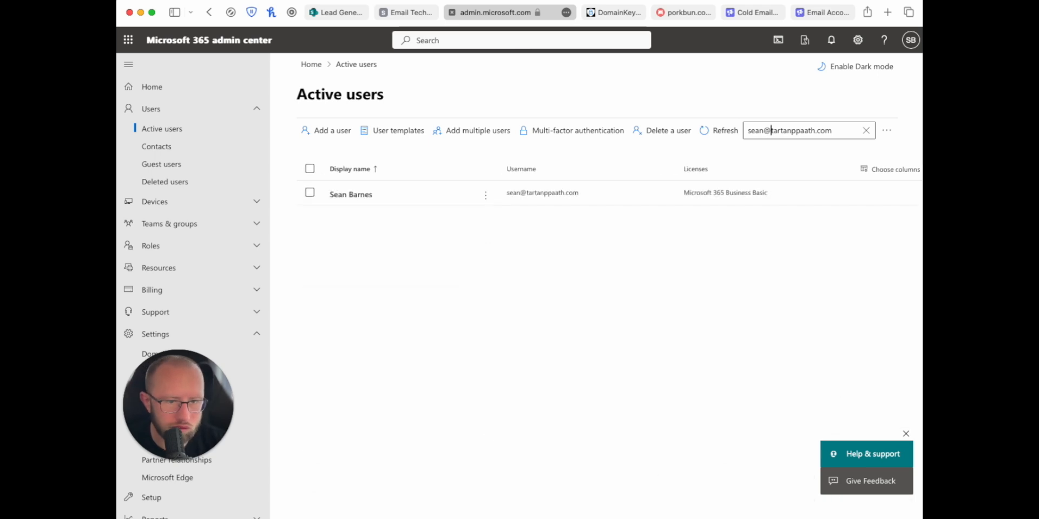
click(340, 196)
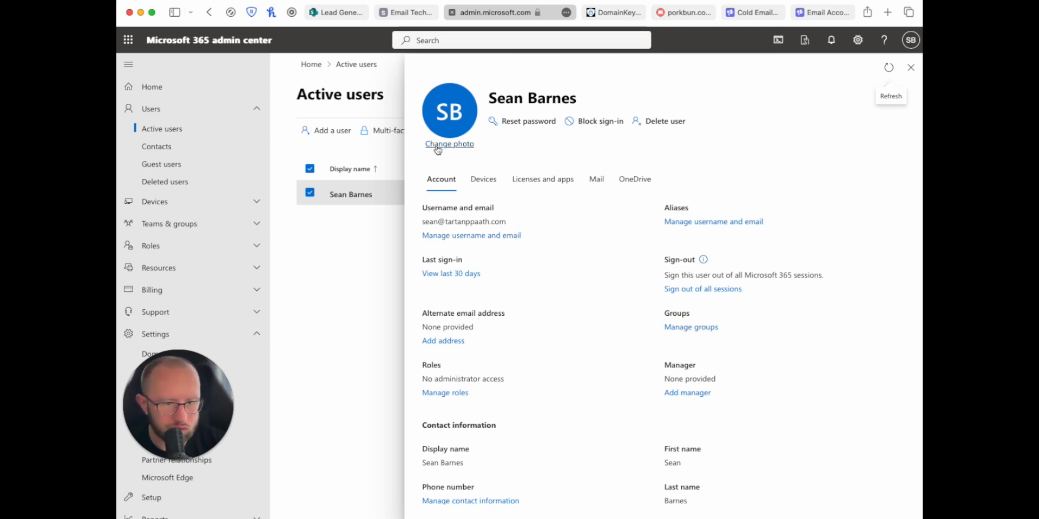
Step: Sign in to Outlook with the new tartanppaath.com username and saved password, passing the security prompt
click(410, 13)
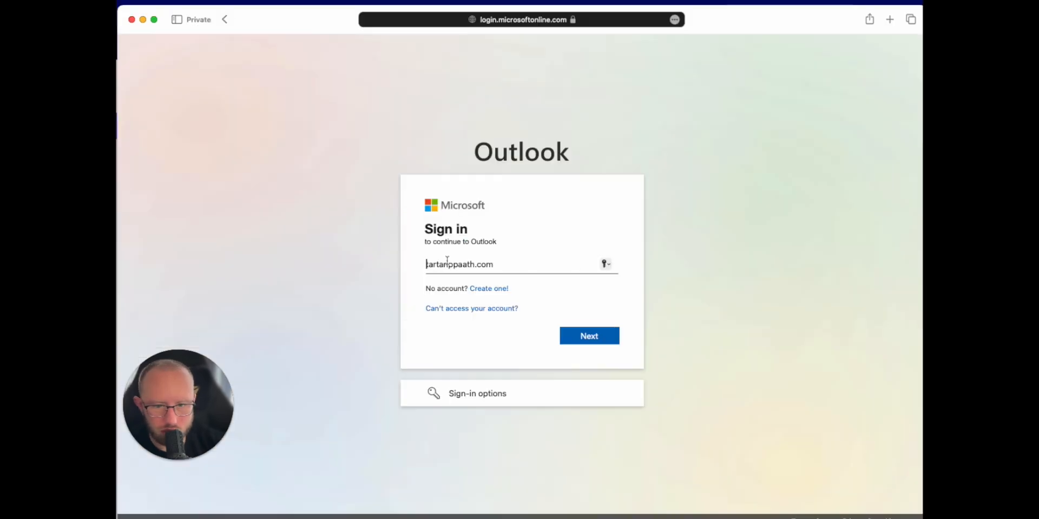
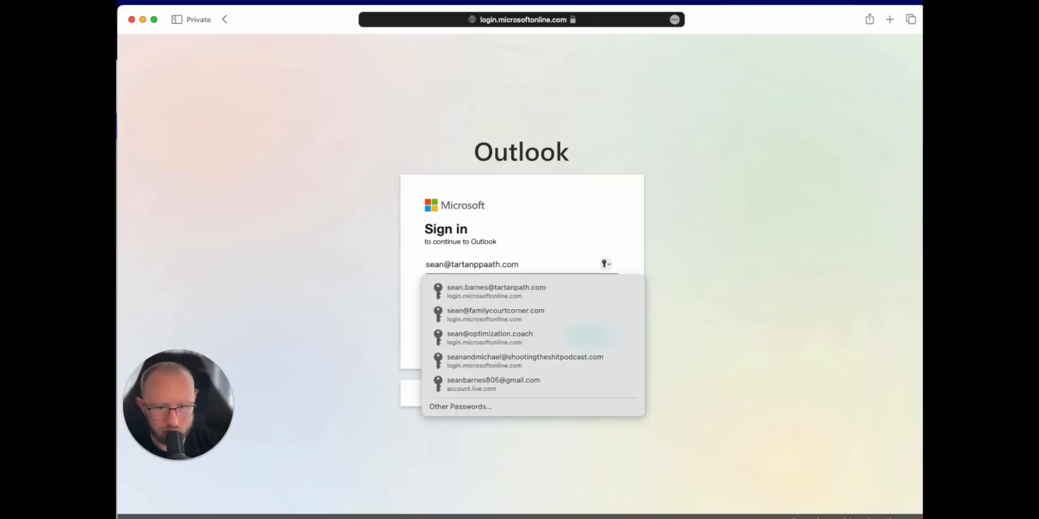
key(Return)
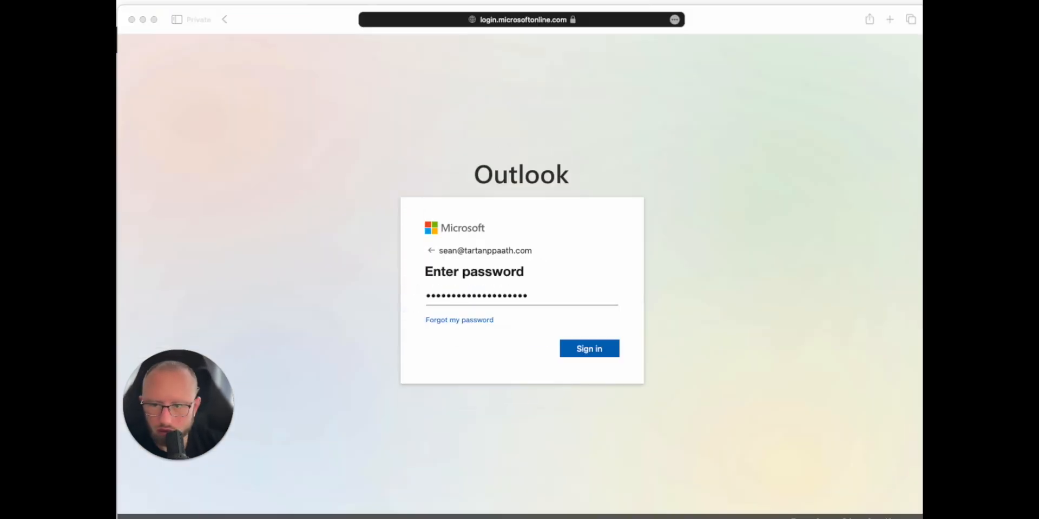
click(602, 356)
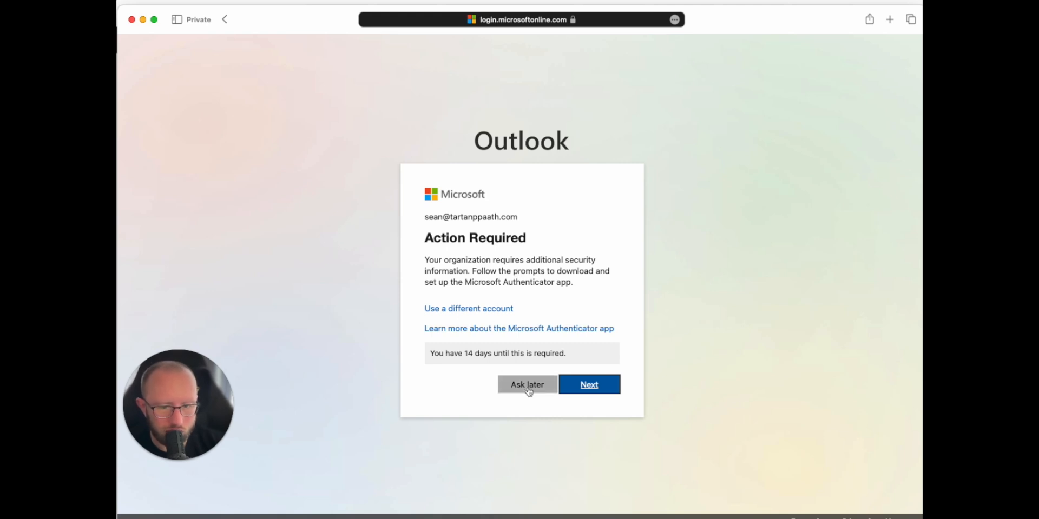
click(592, 389)
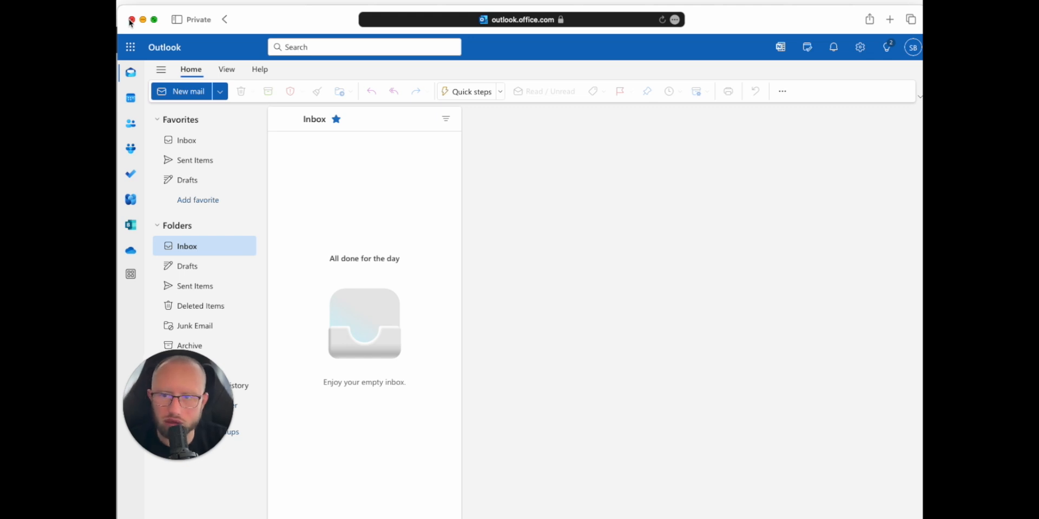
Step: Close the private Outlook window, find the checklist's Add Email Accounts to Smartlead.ai item, and go to Smartlead.ai
click(131, 20)
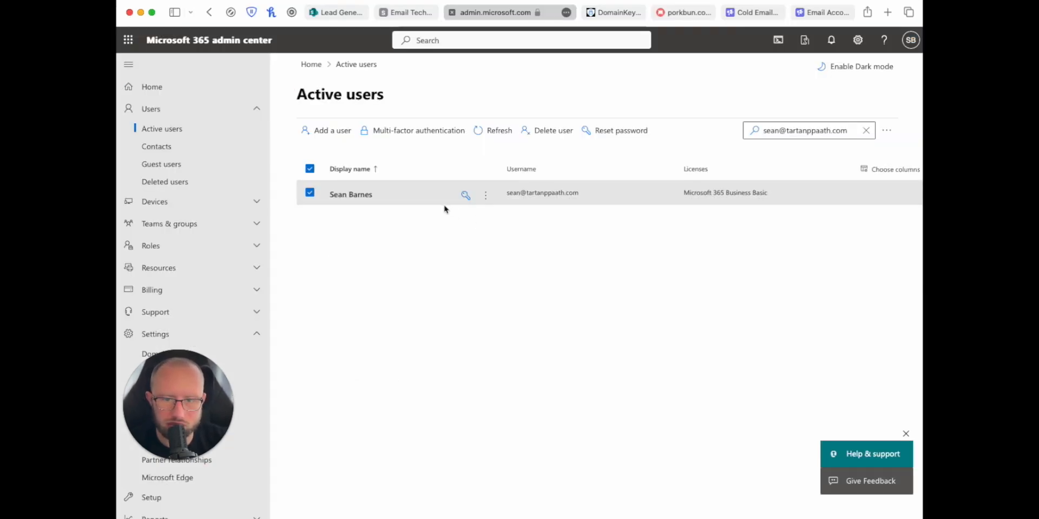
click(407, 12)
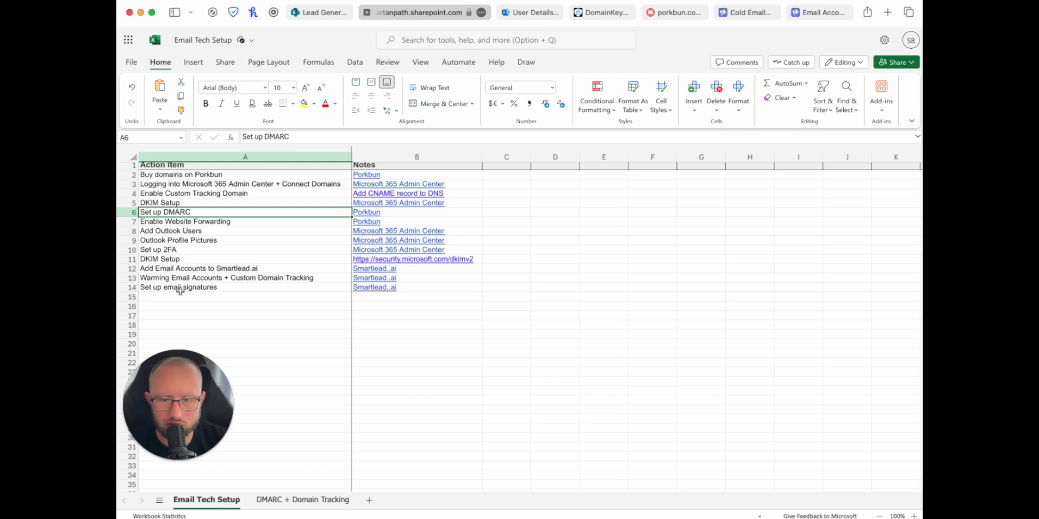
click(227, 269)
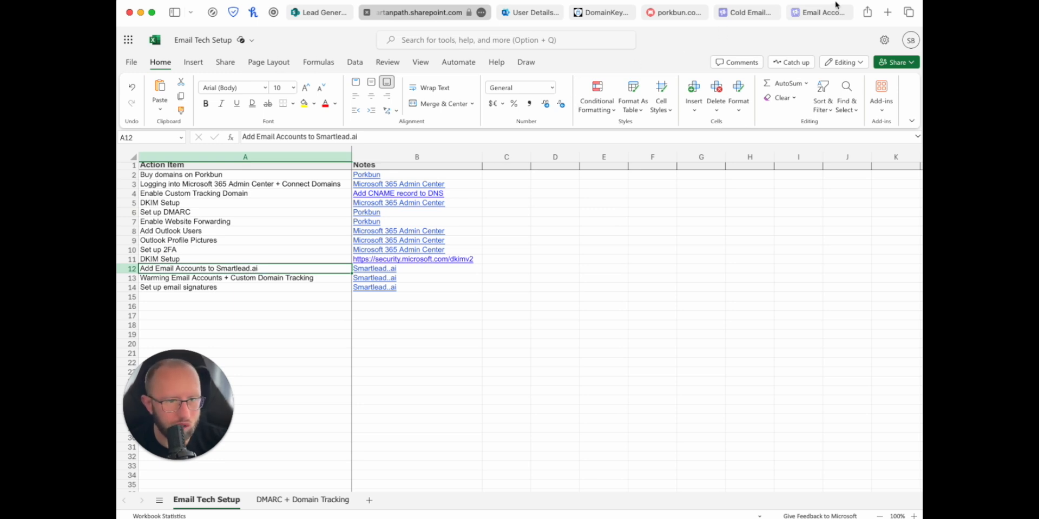
click(757, 15)
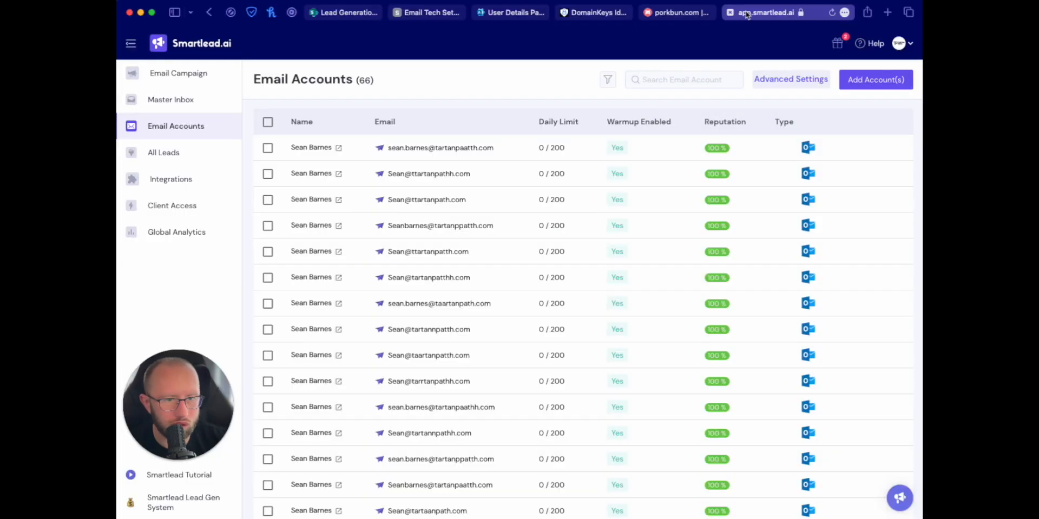
Step: Add the new tartanppaath.com Outlook mailbox to Smartlead.ai, declining password saving and accepting permissions
click(661, 12)
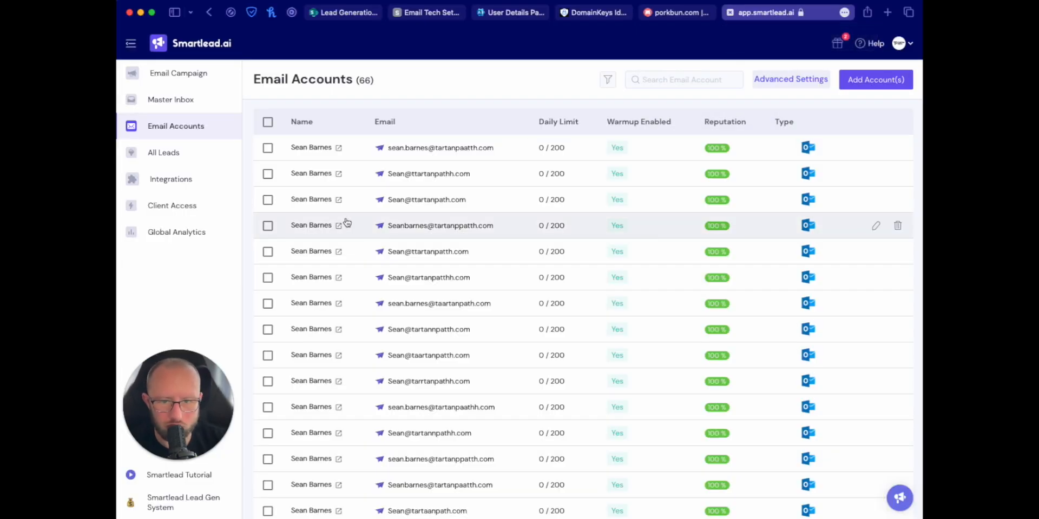
scroll(351, 225, down, 4)
scroll(354, 226, up, 5)
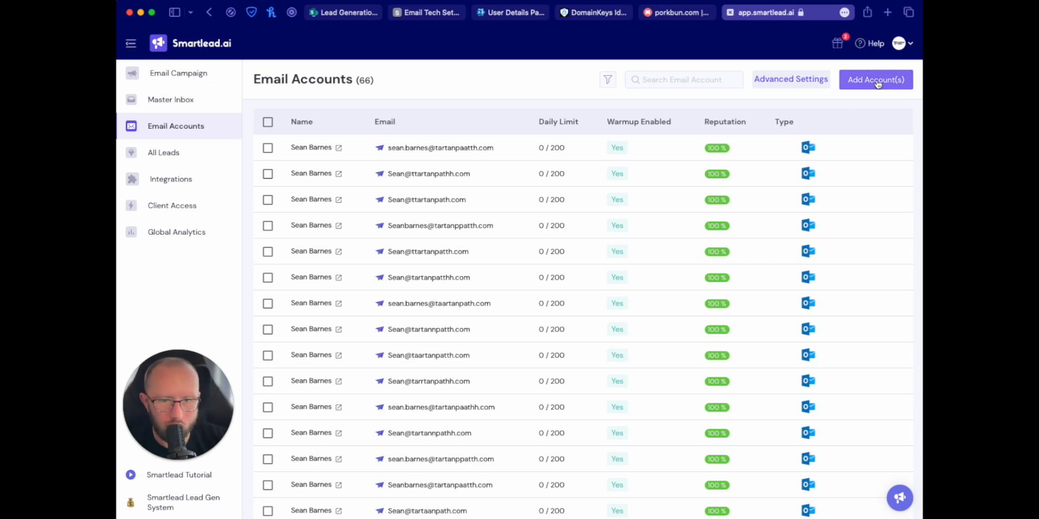
click(876, 81)
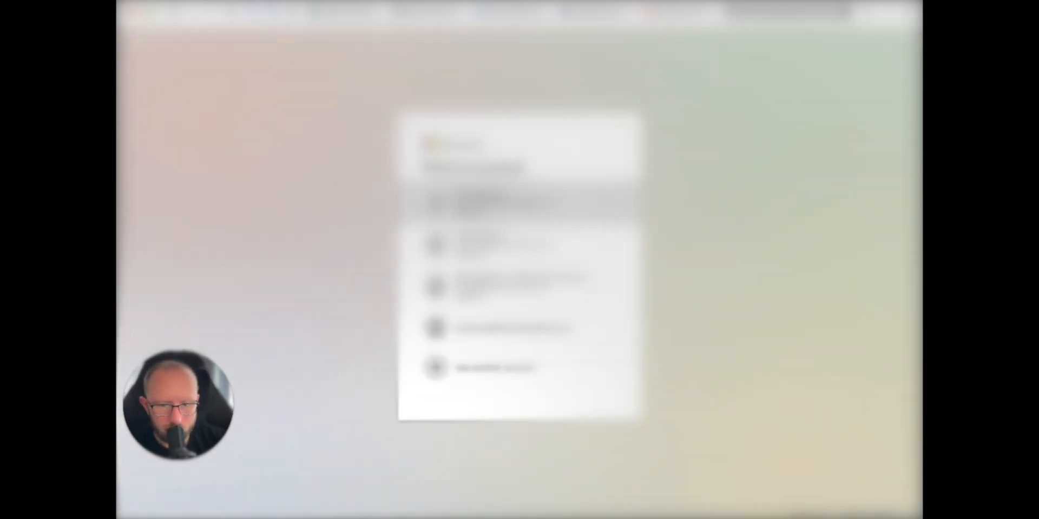
click(439, 368)
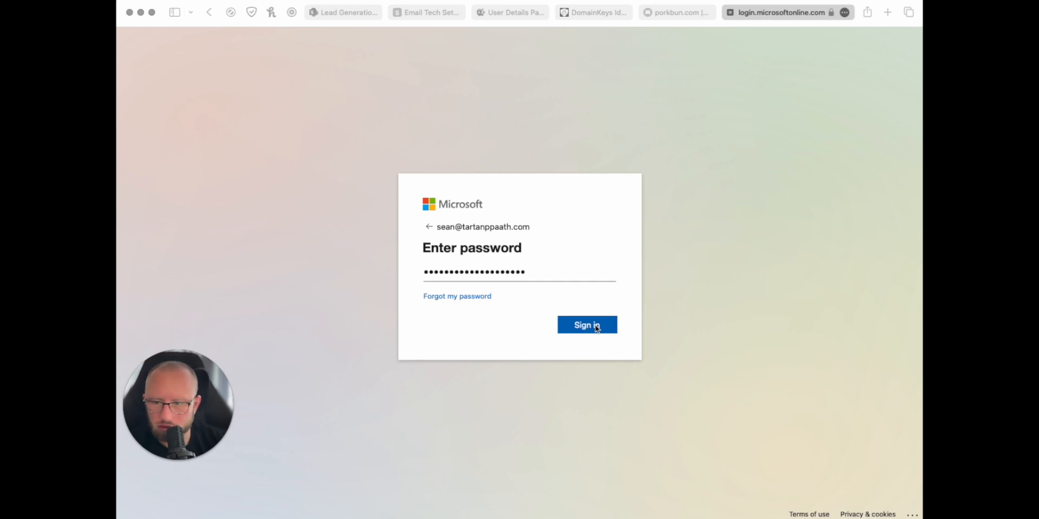
click(596, 329)
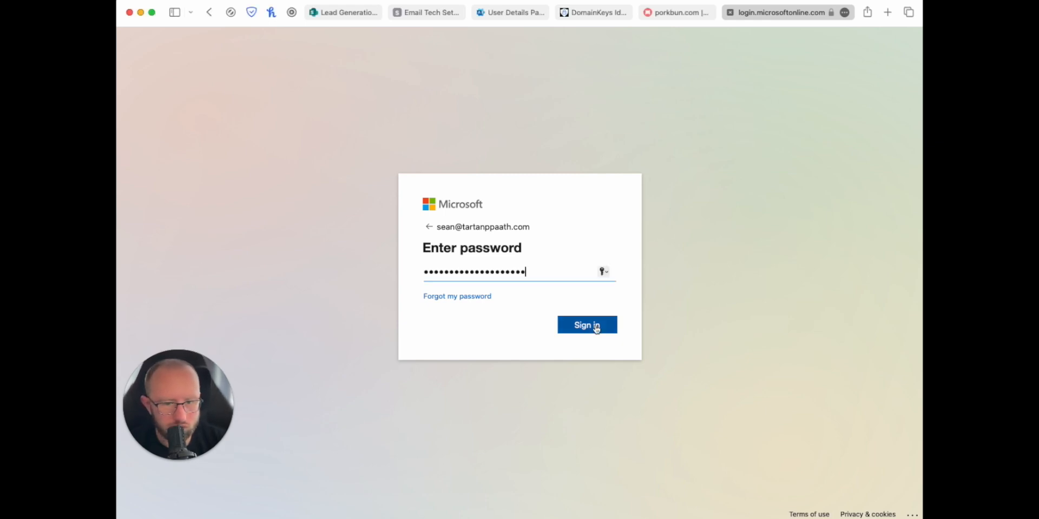
click(595, 328)
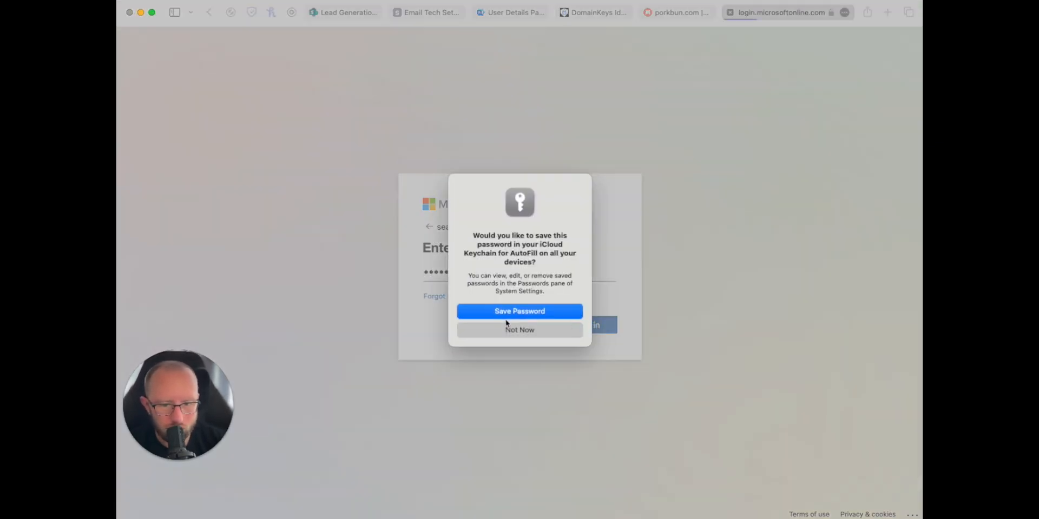
click(507, 330)
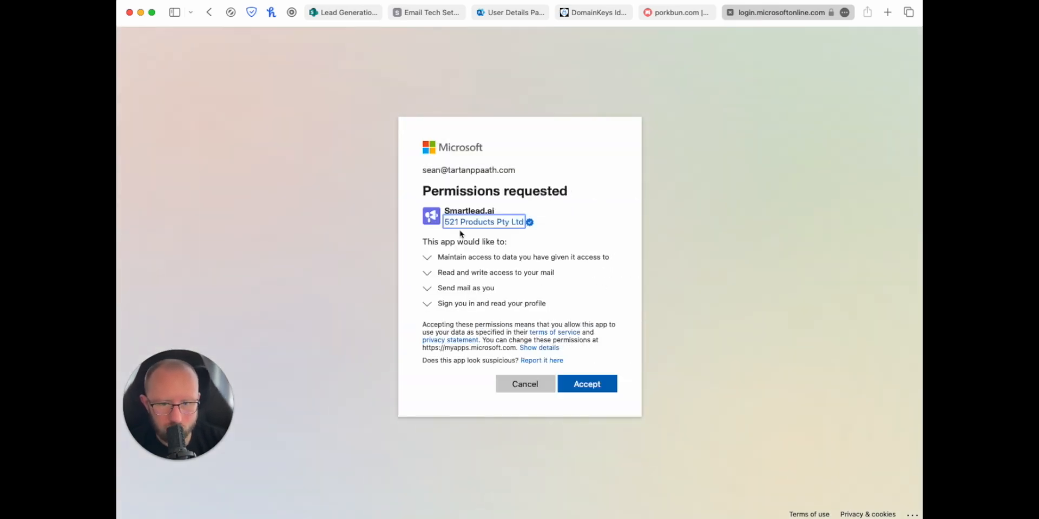
click(567, 389)
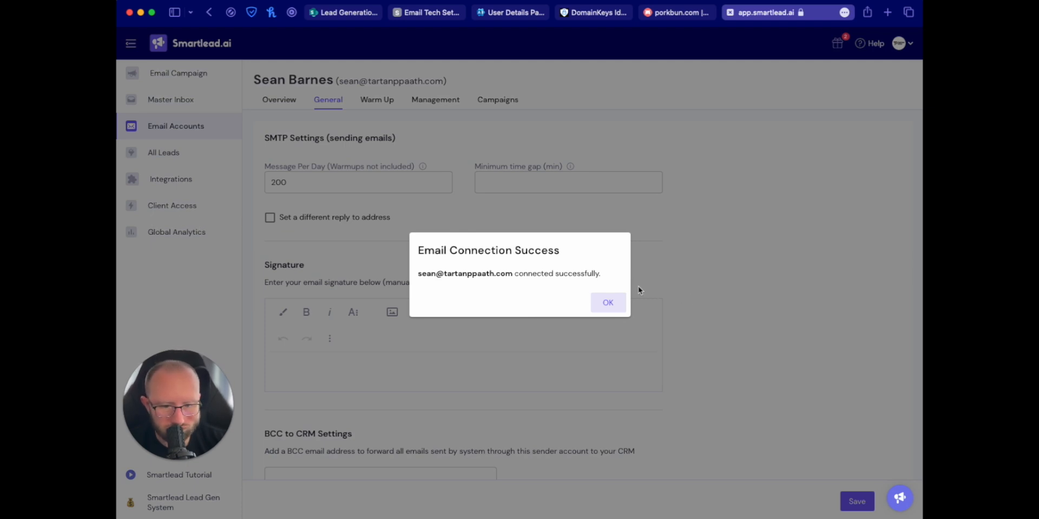
click(608, 303)
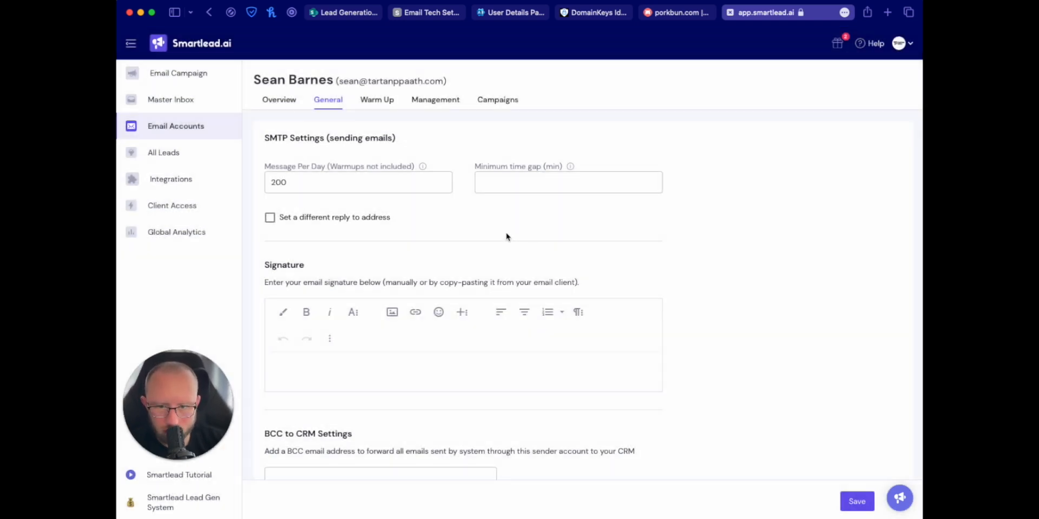
click(422, 15)
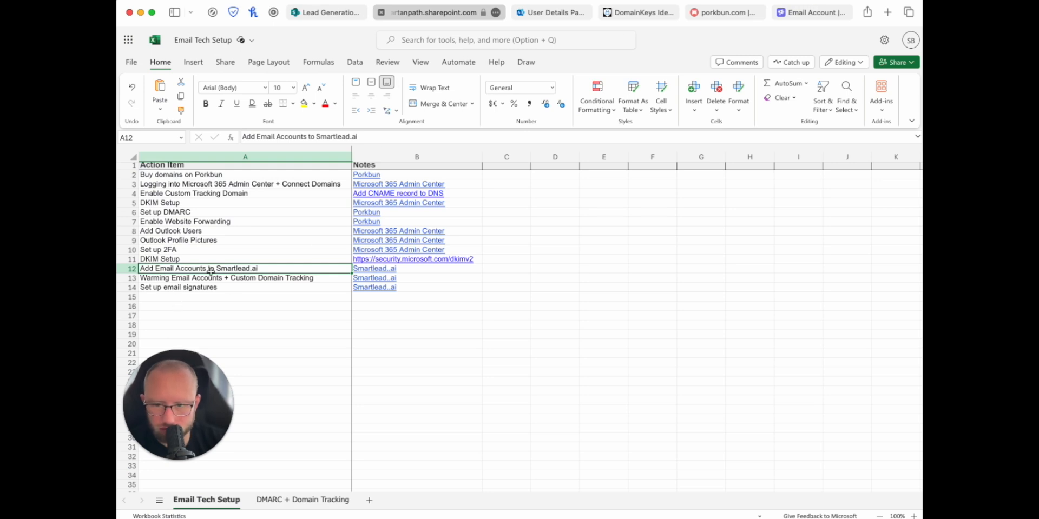
Step: Read checklist item A13 on warming accounts and custom tracking, then return to the mailbox's Smartlead.ai settings
click(182, 278)
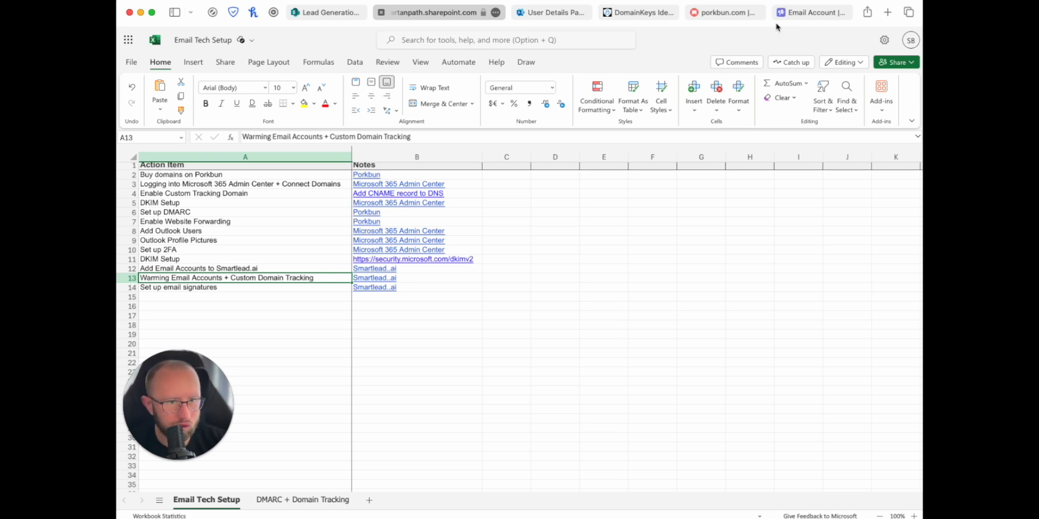
click(806, 15)
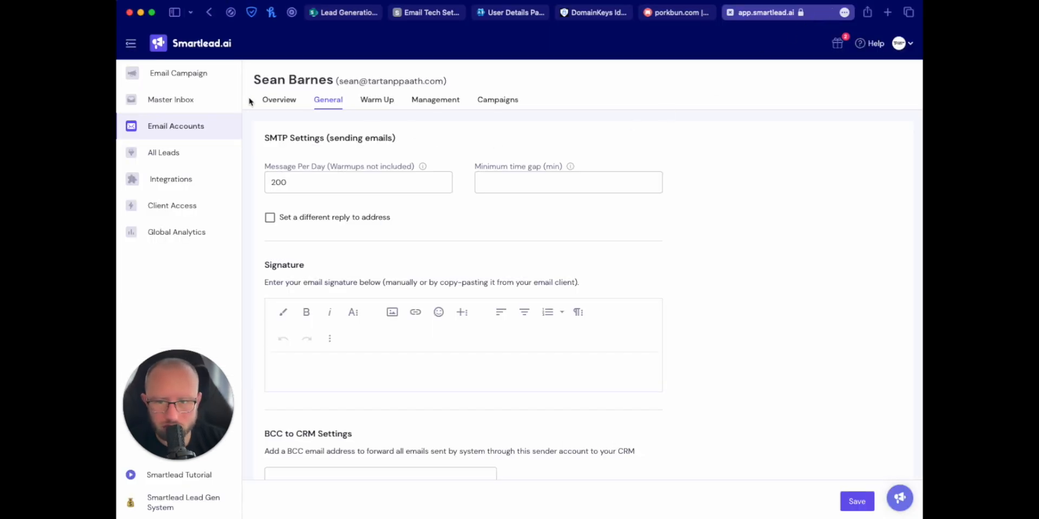
Step: Enable warmup for the new mailbox and set it to 50 emails per day
click(366, 103)
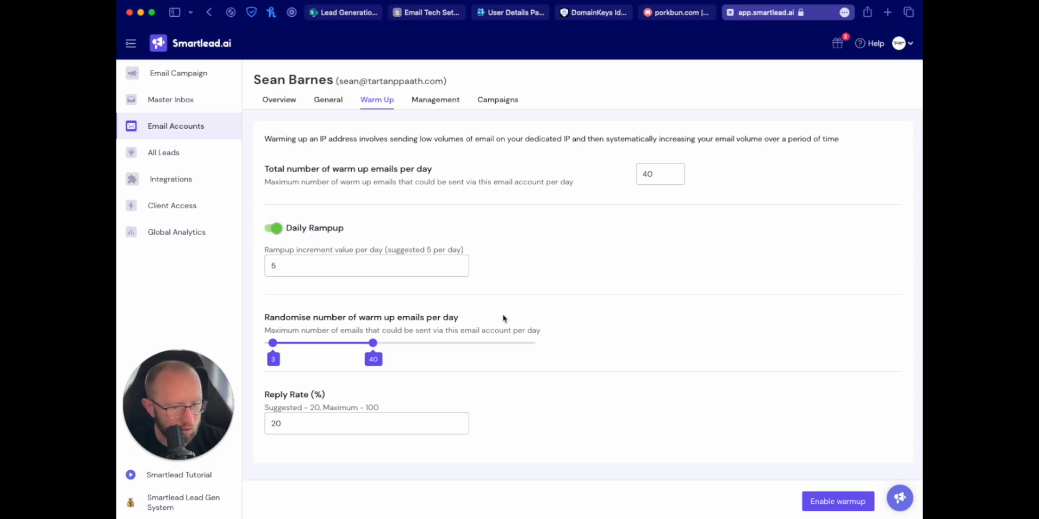
click(838, 502)
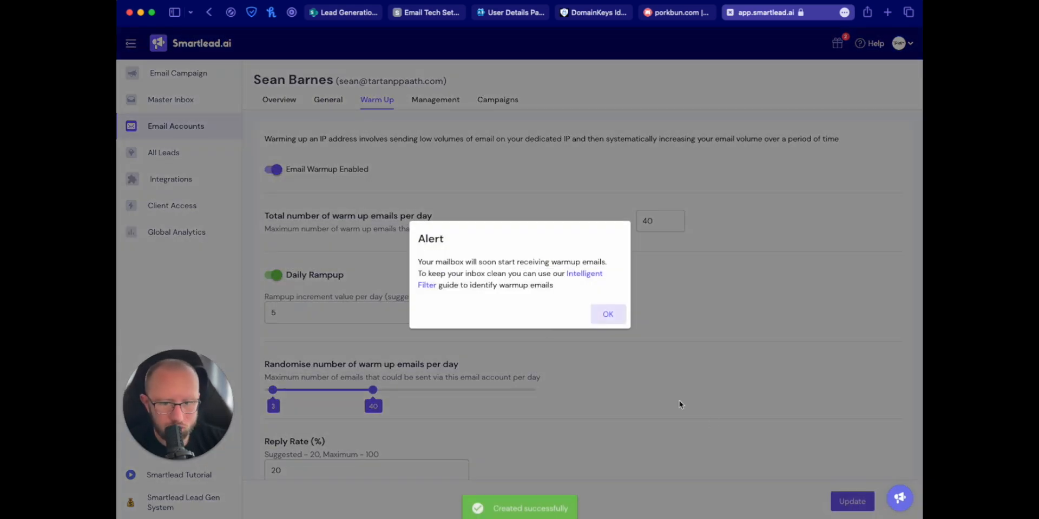
click(605, 314)
scroll(368, 244, down, 2)
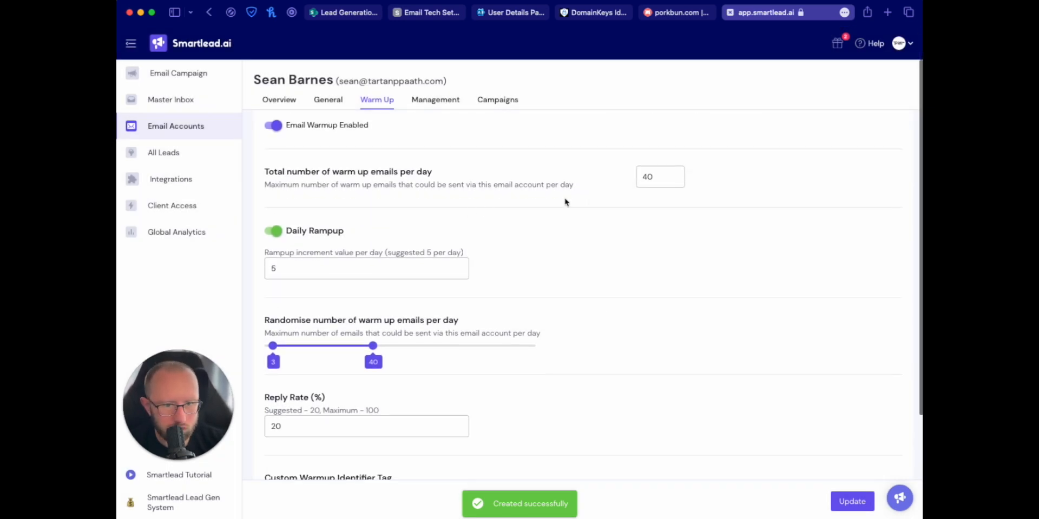
click(669, 171)
key(super+a)
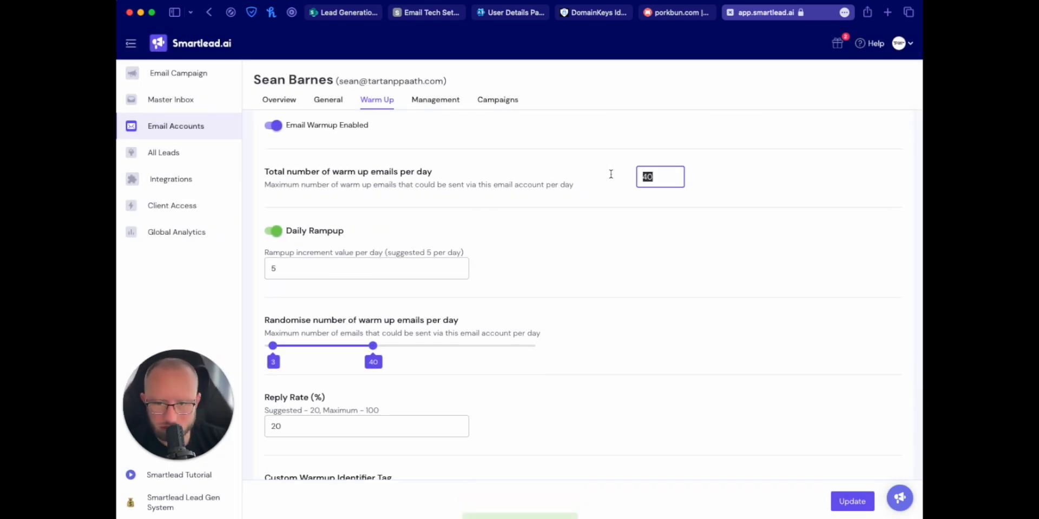
text(50)
Step: Set the randomised daily warmup range to 1–50 emails
click(292, 267)
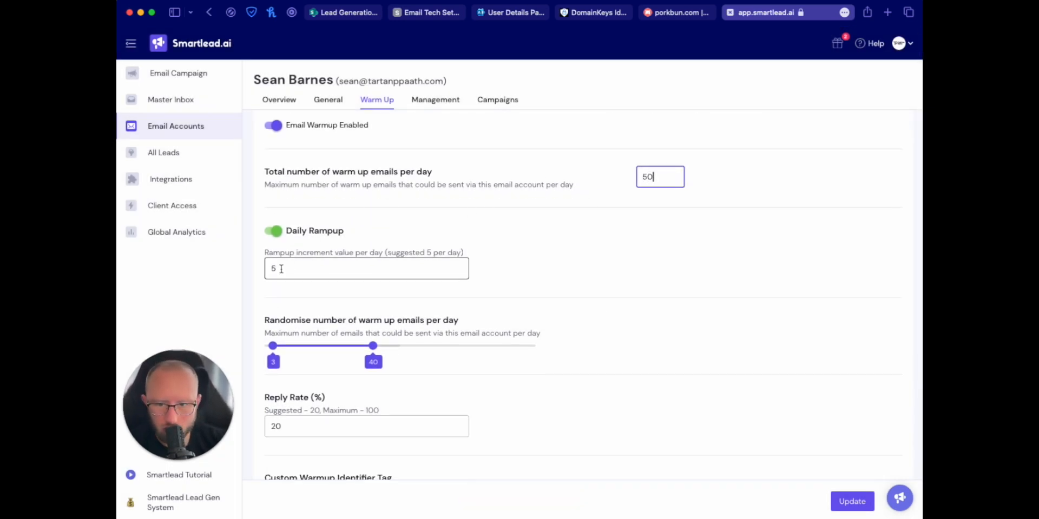
scroll(411, 306, down, 3)
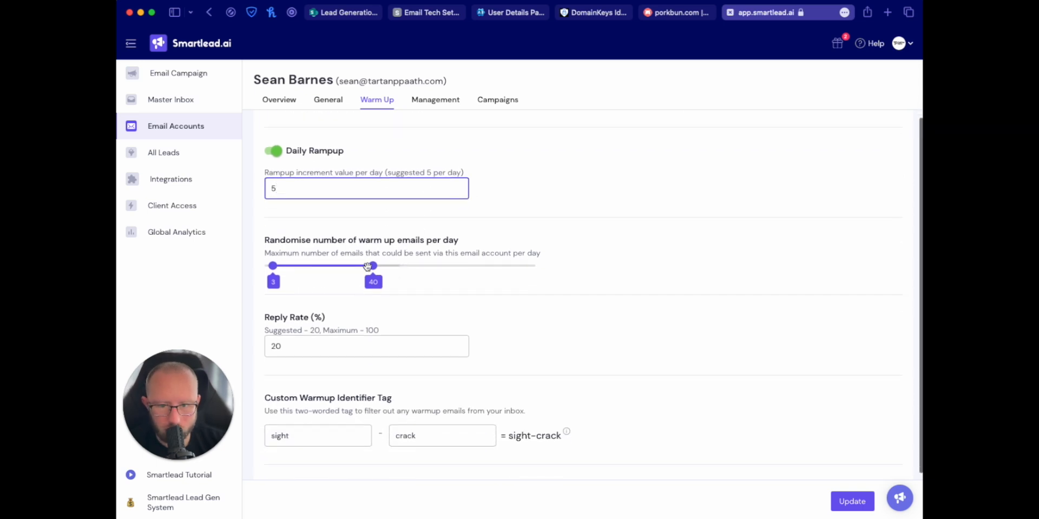
drag(373, 262, 407, 264)
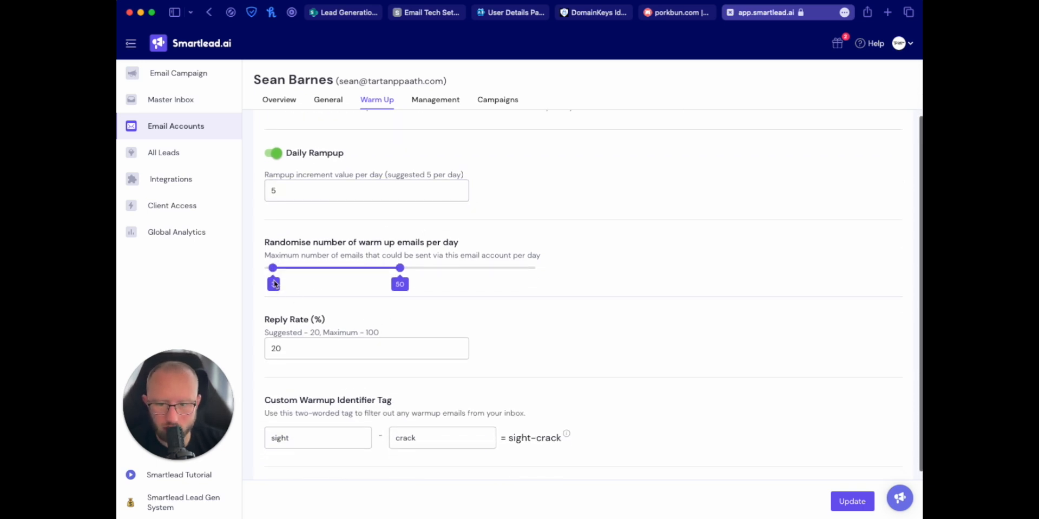
drag(273, 268, 253, 269)
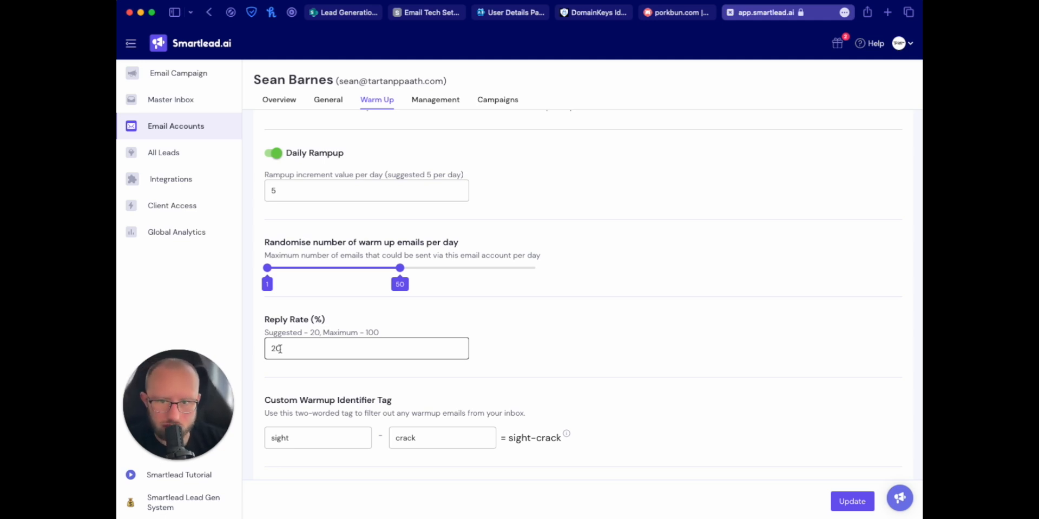
Step: Set the reply rate to 80%, turn on auto-adjust warmup/sending ratio, and copy the mailbox address
drag(283, 348, 246, 348)
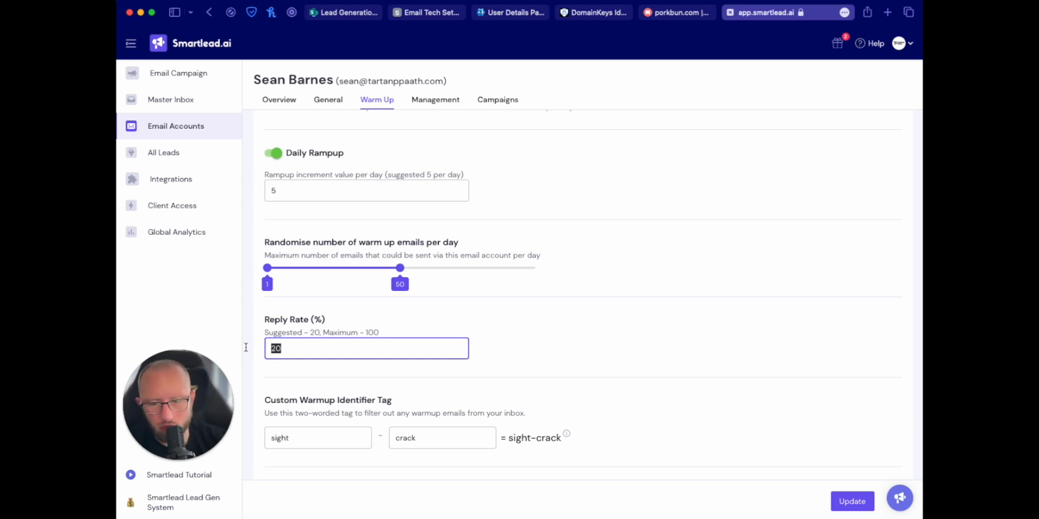
scroll(246, 347, up, 2)
text(80)
scroll(436, 343, down, 4)
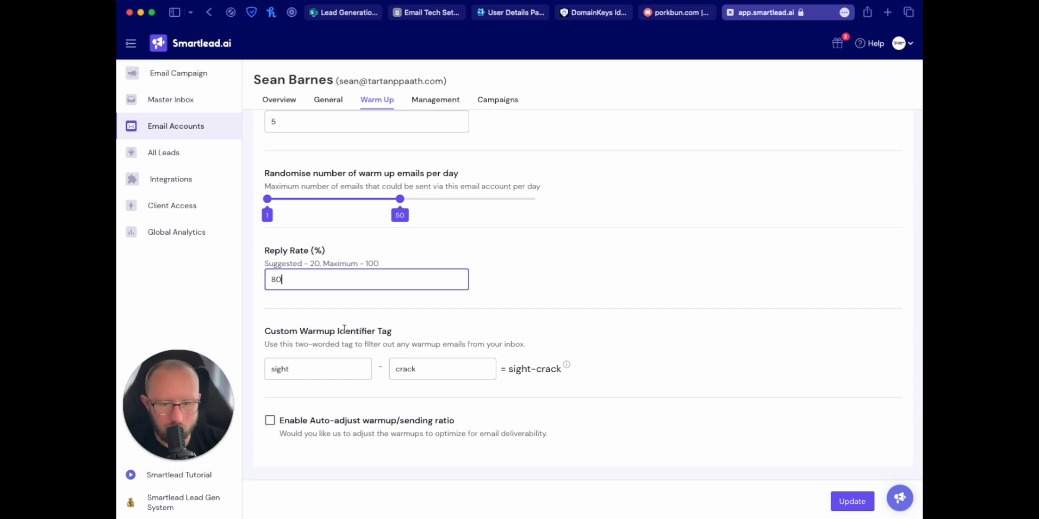
click(307, 418)
scroll(303, 411, up, 1)
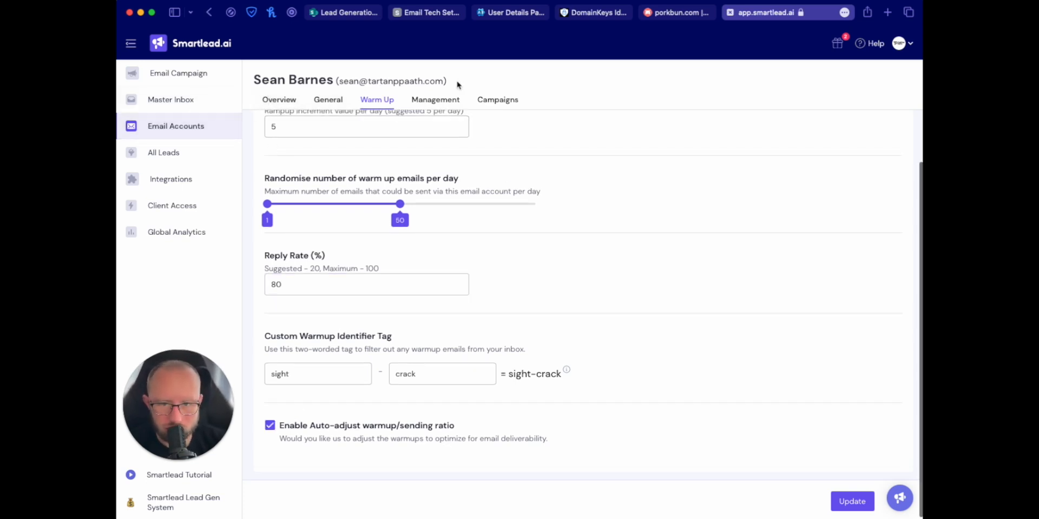
drag(445, 80, 339, 81)
key(super+c)
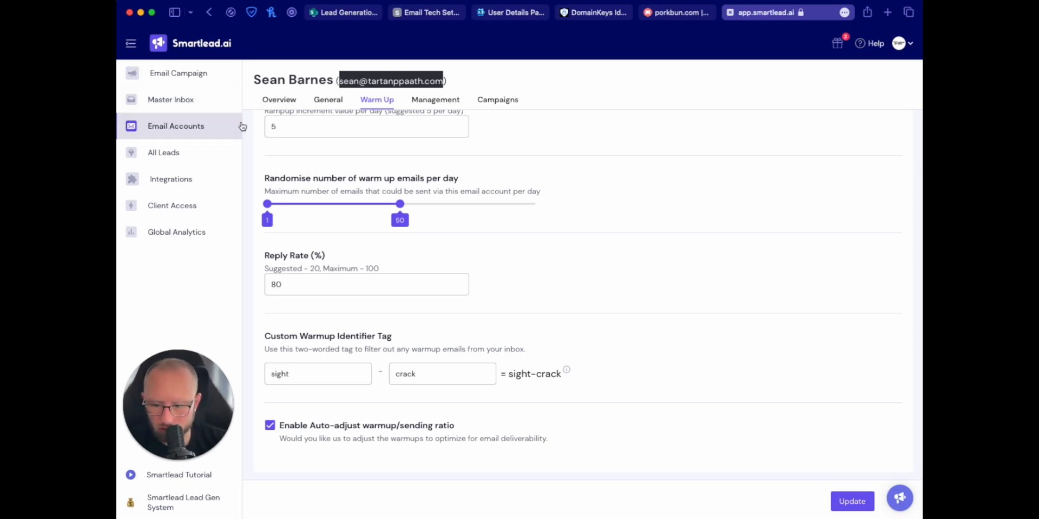
Step: Search the Email Accounts list for the new mailbox's address and review its overview
click(169, 128)
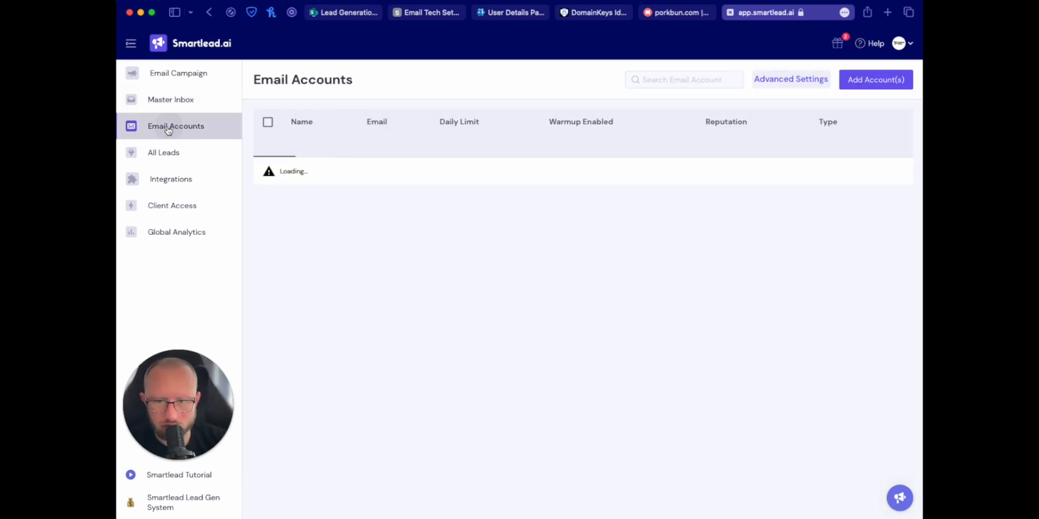
click(697, 80)
key(super+v)
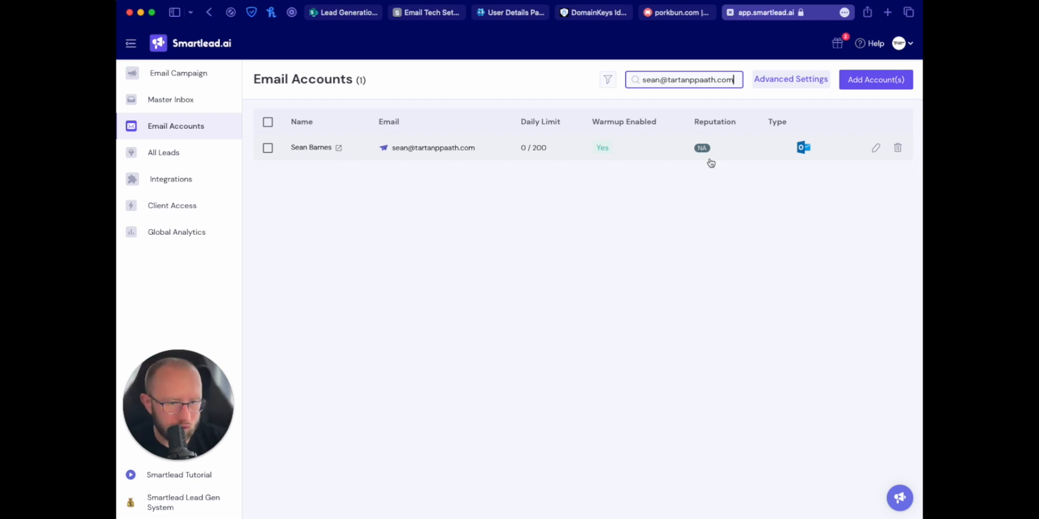
click(305, 156)
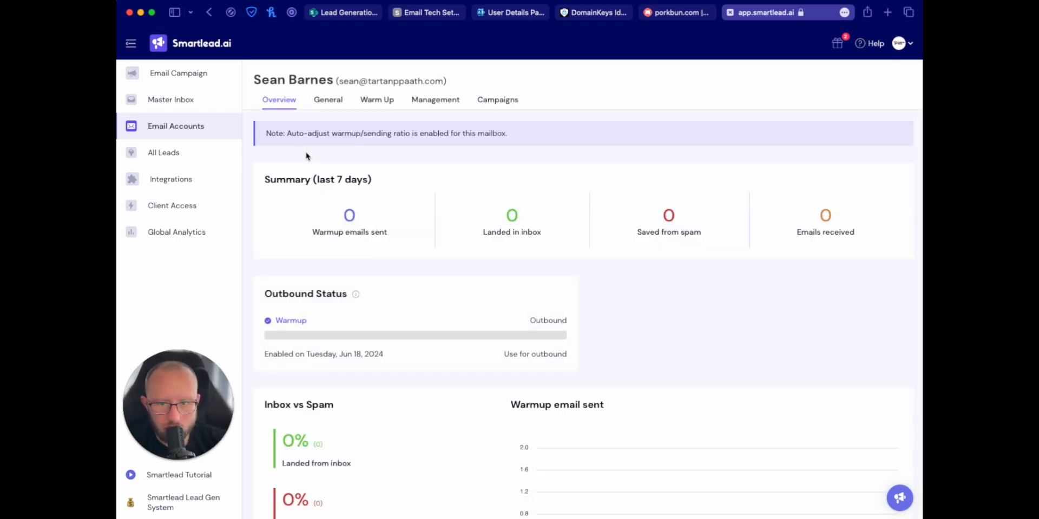
scroll(335, 159, down, 1)
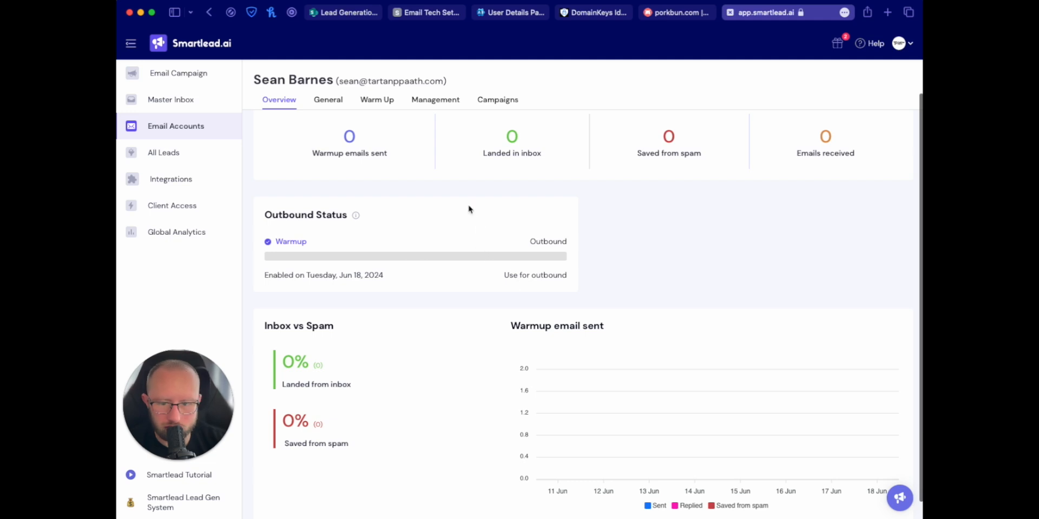
scroll(456, 211, down, 1)
scroll(455, 211, up, 2)
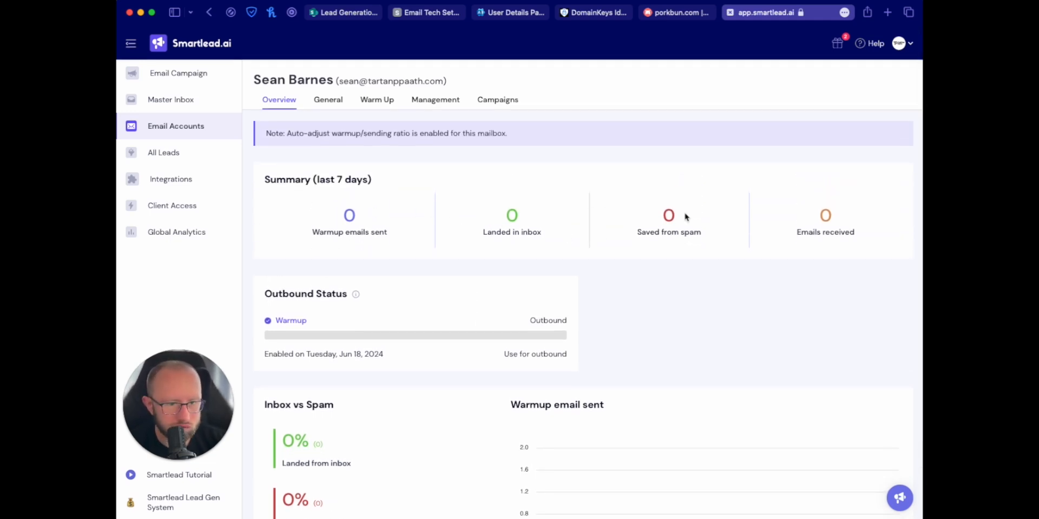
scroll(414, 211, down, 3)
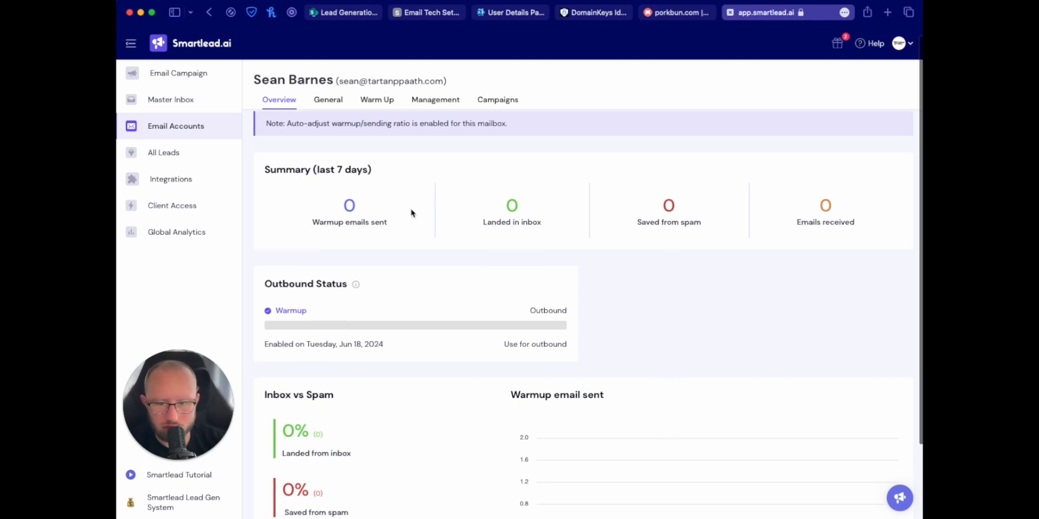
Step: Clear the search, compare with an existing warmed-up account, then reopen the new mailbox's page
click(186, 136)
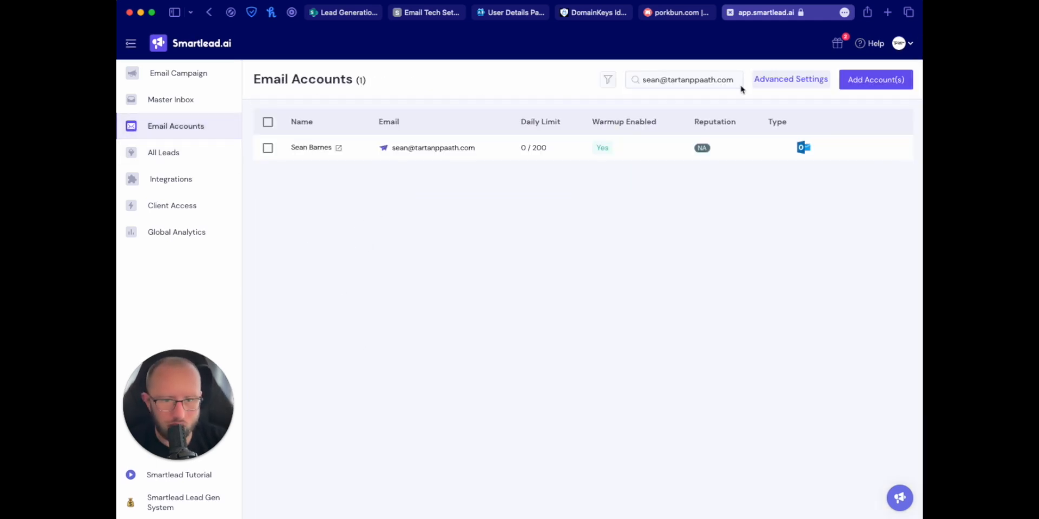
click(708, 80)
key(super+a)
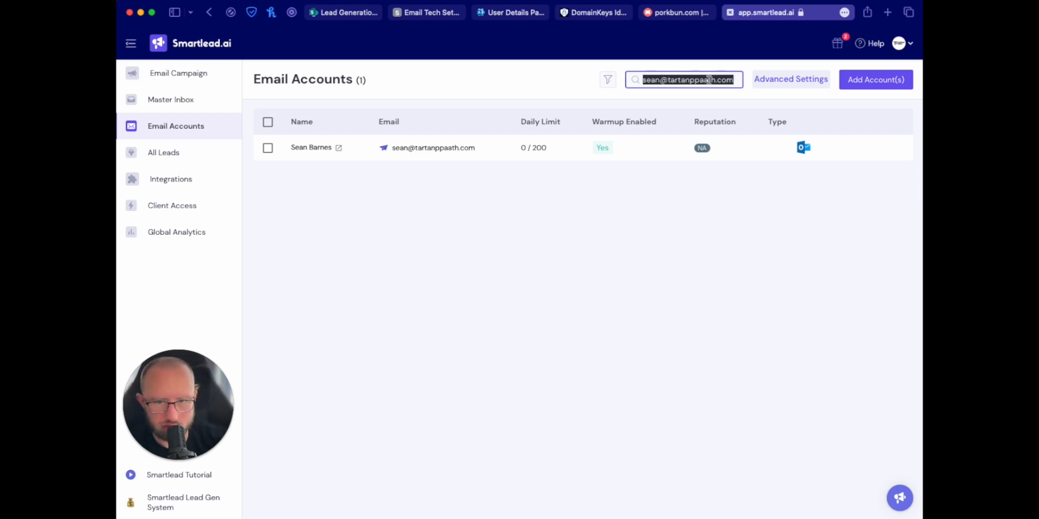
key(BackSpace)
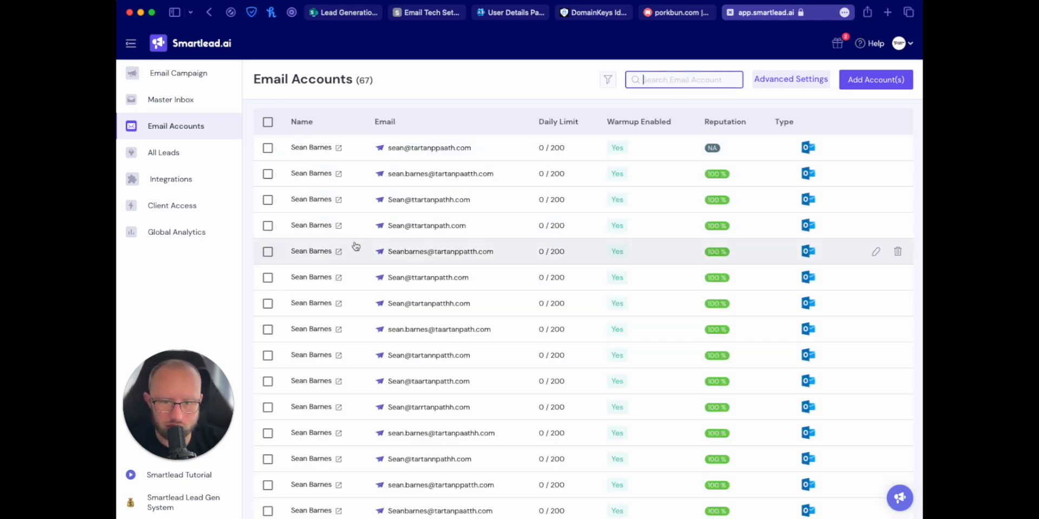
click(309, 251)
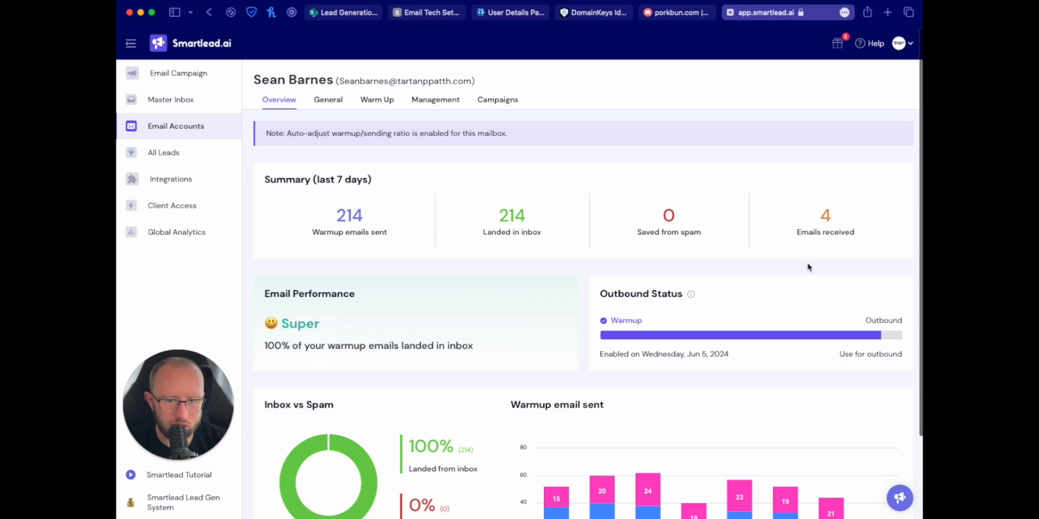
scroll(633, 264, down, 3)
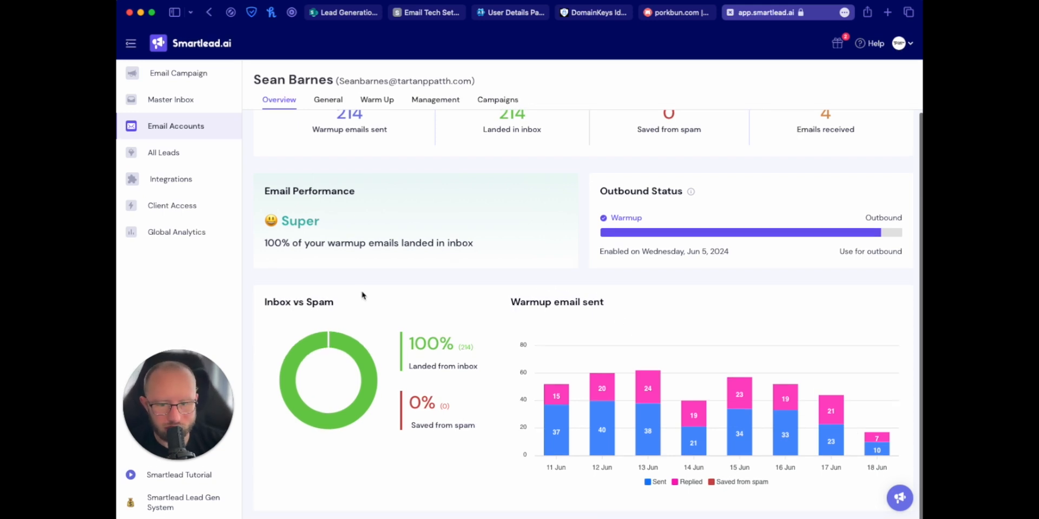
scroll(322, 204, up, 3)
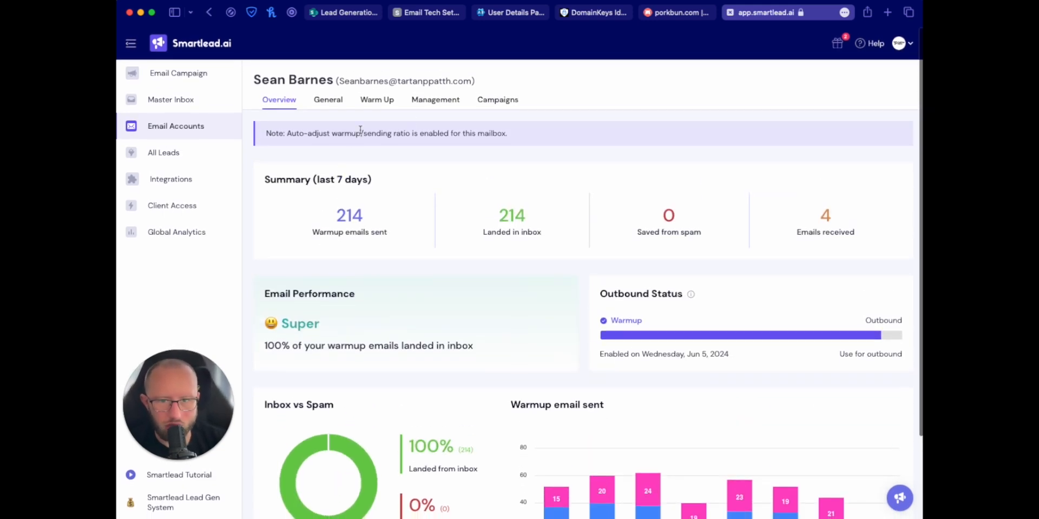
click(178, 126)
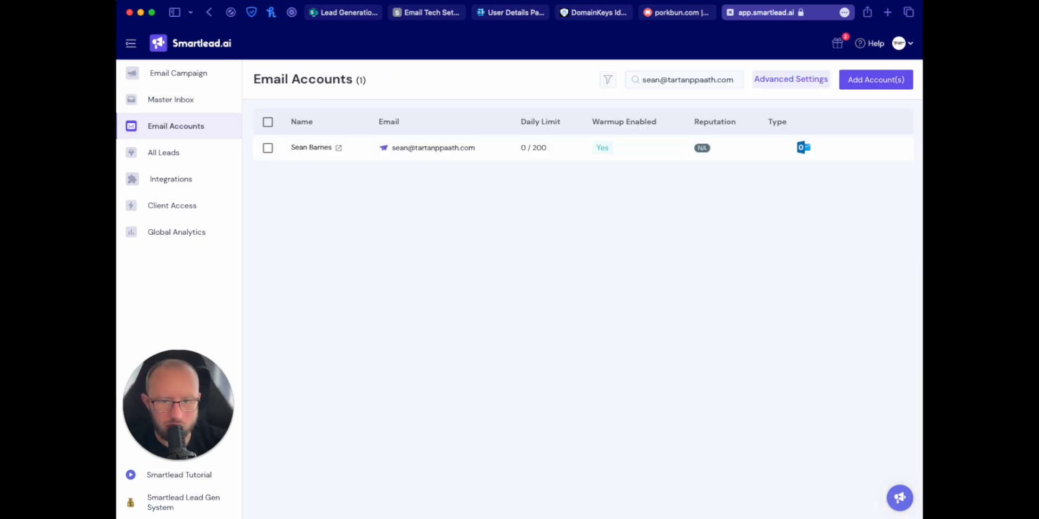
click(314, 148)
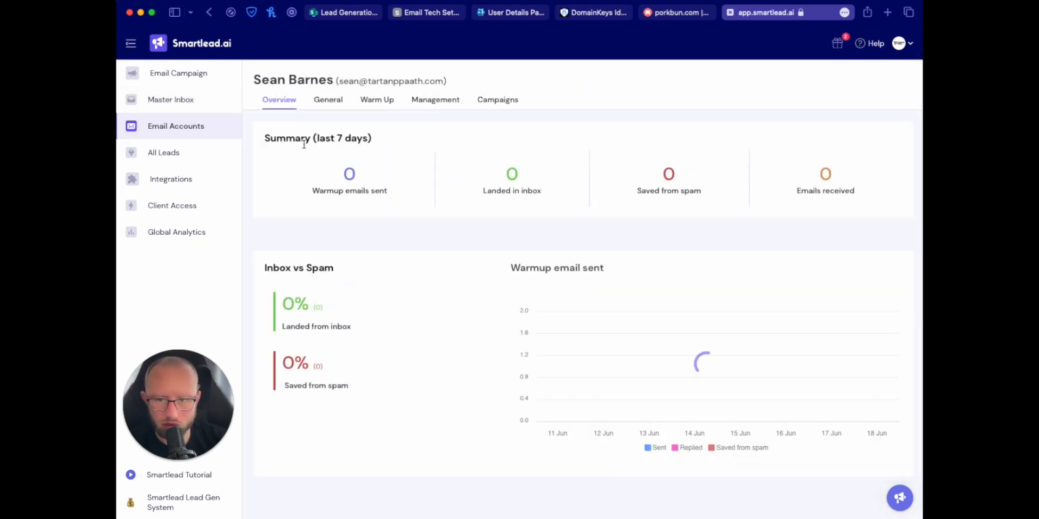
Step: Tick 'Use a custom tracking domain' in General settings and copy the CNAME target open.sleadtrack.com
click(327, 99)
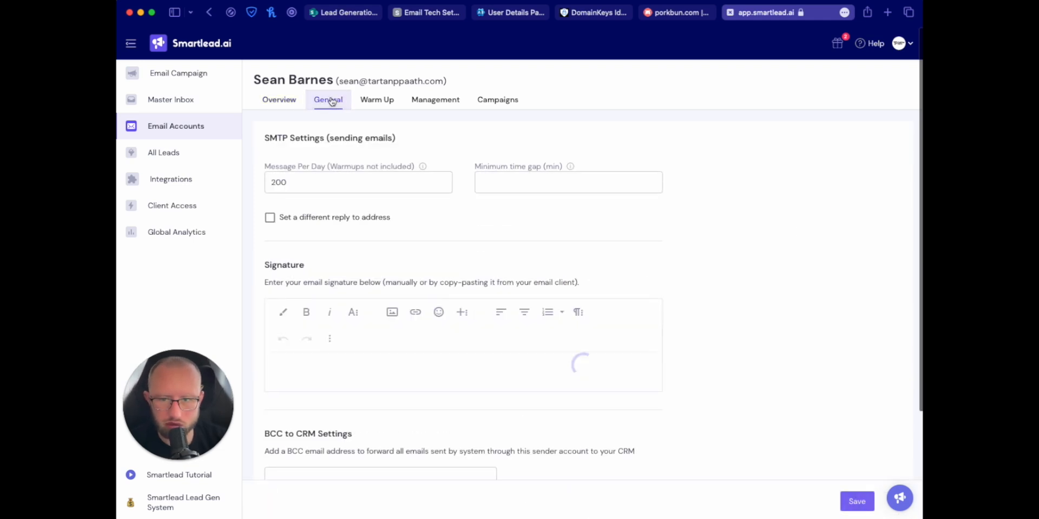
scroll(339, 198, down, 2)
scroll(339, 198, down, 2)
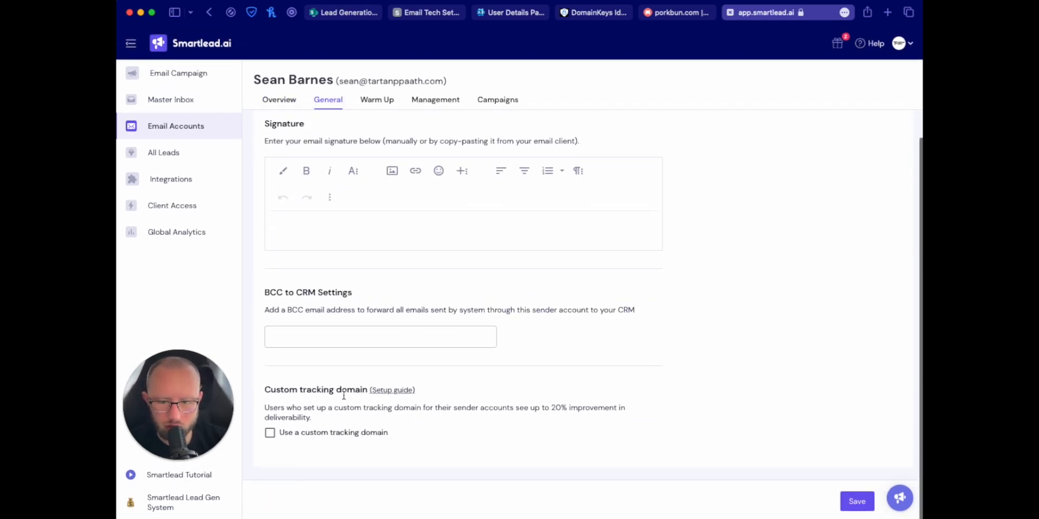
click(269, 433)
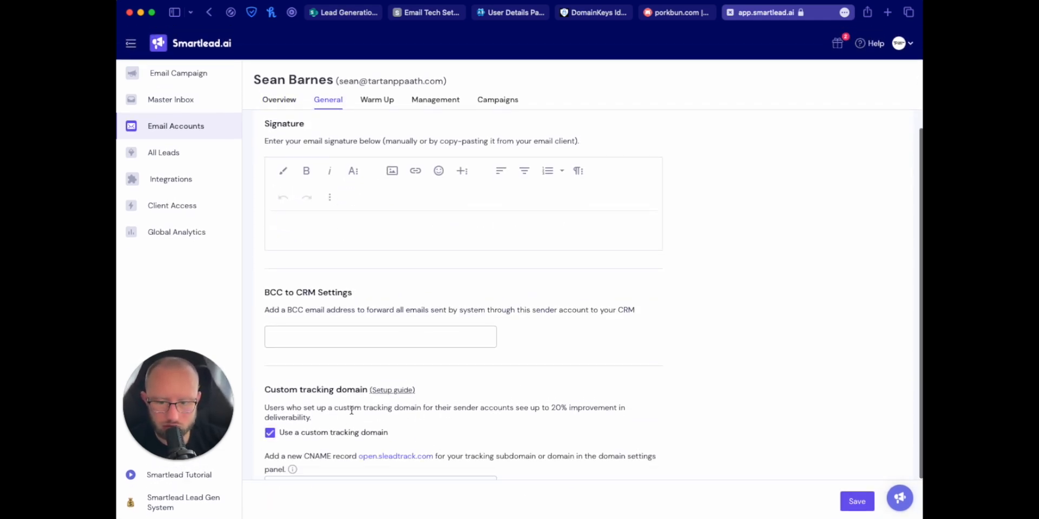
scroll(340, 457, down, 2)
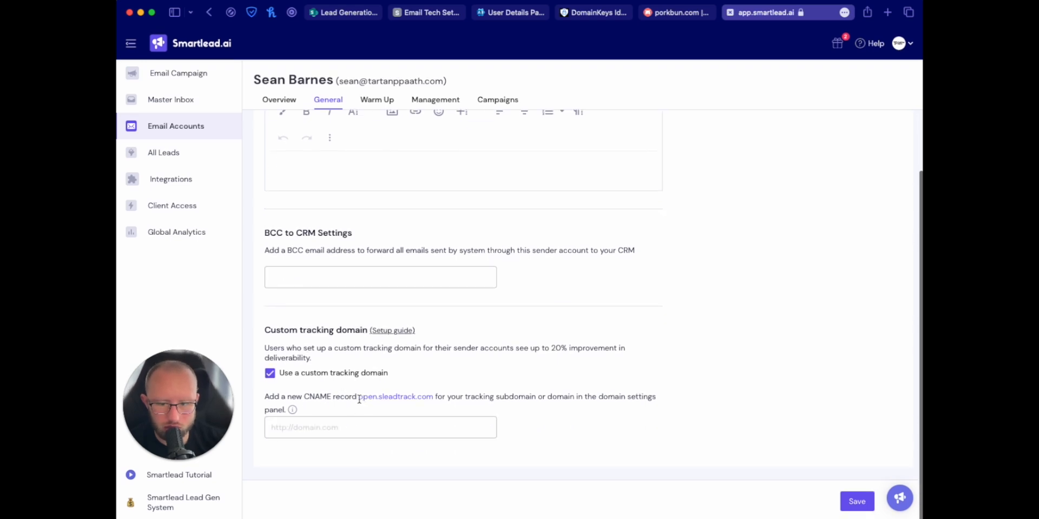
drag(358, 399, 433, 396)
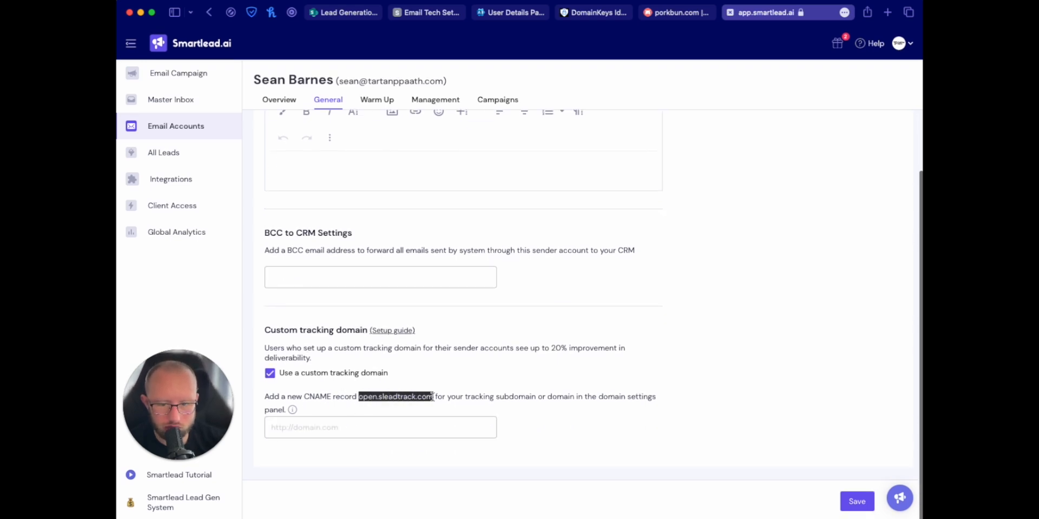
Step: Enter the emailtracking subdomain as the tracking domain and run Check Status
click(316, 431)
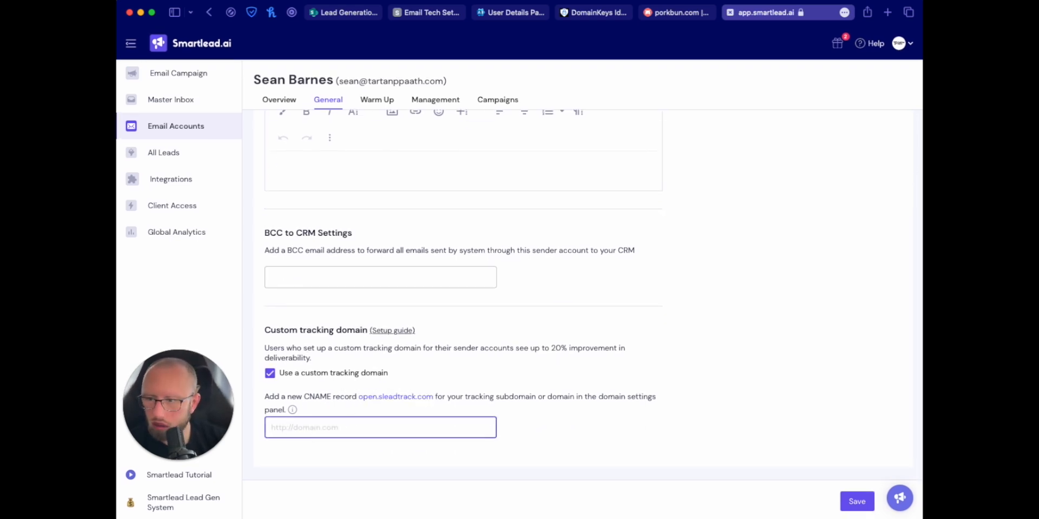
key(super+Tab)
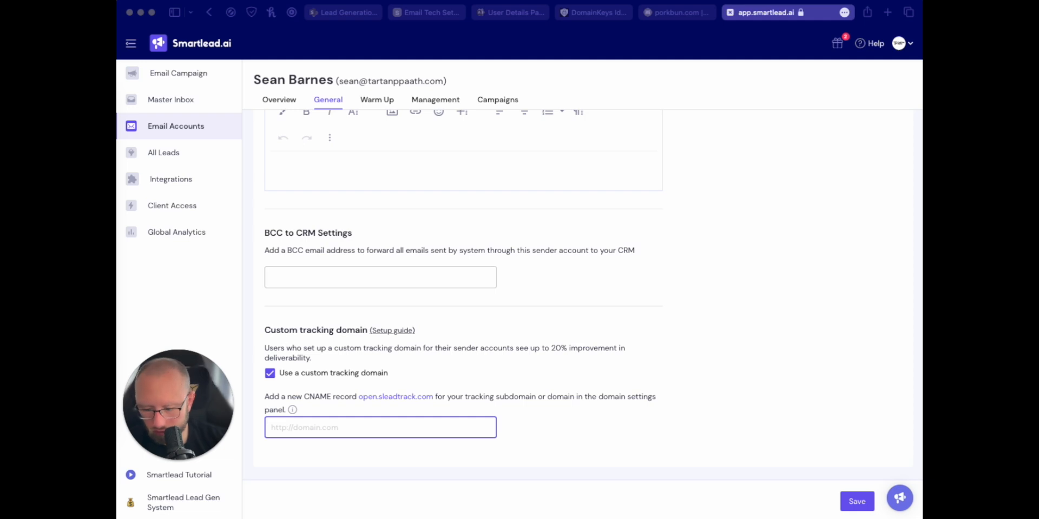
click(370, 421)
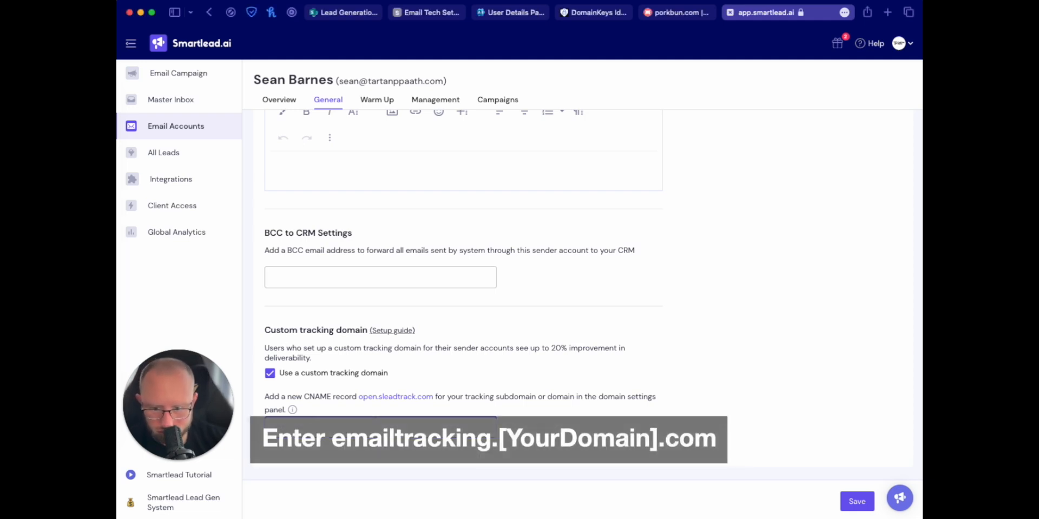
text(e)
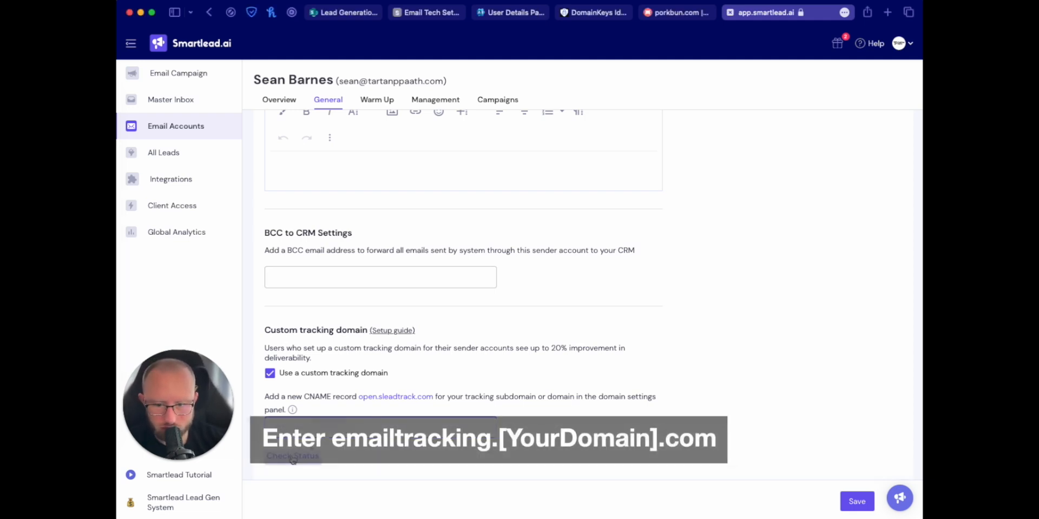
click(293, 459)
click(428, 13)
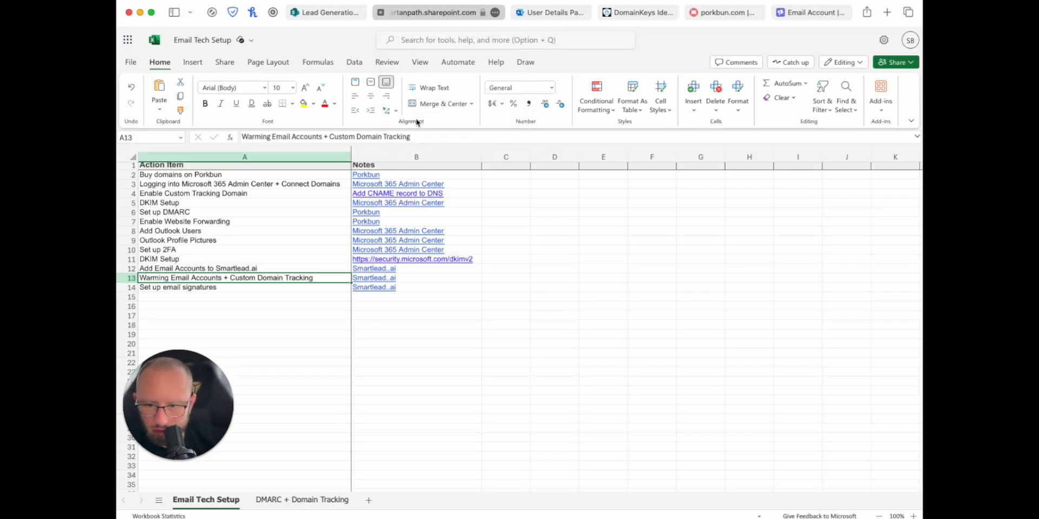
click(560, 15)
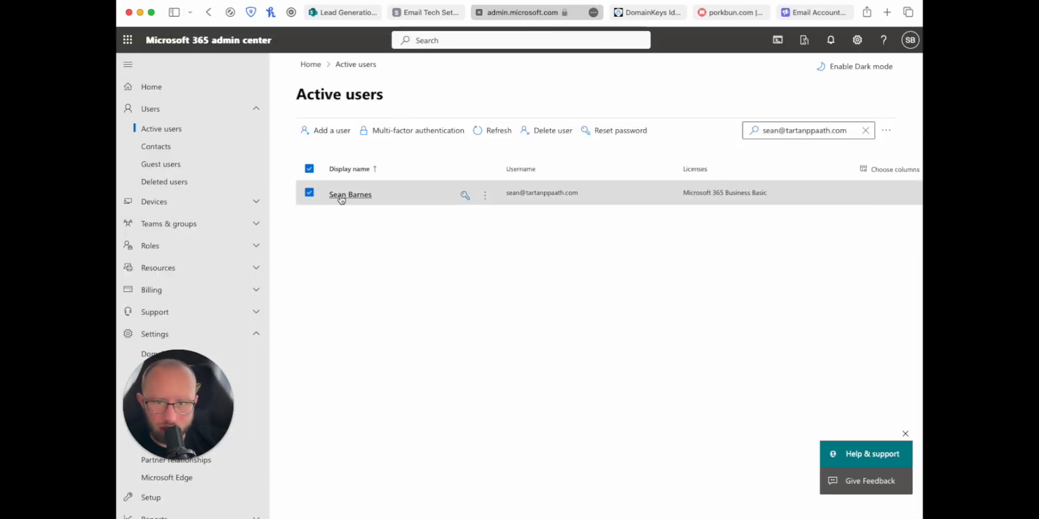
click(720, 15)
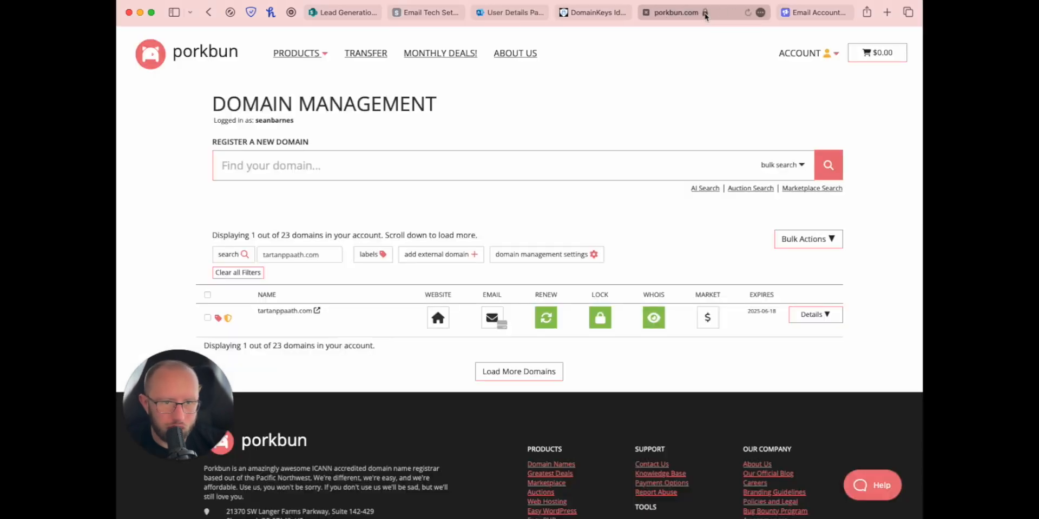
click(814, 12)
scroll(320, 300, up, 4)
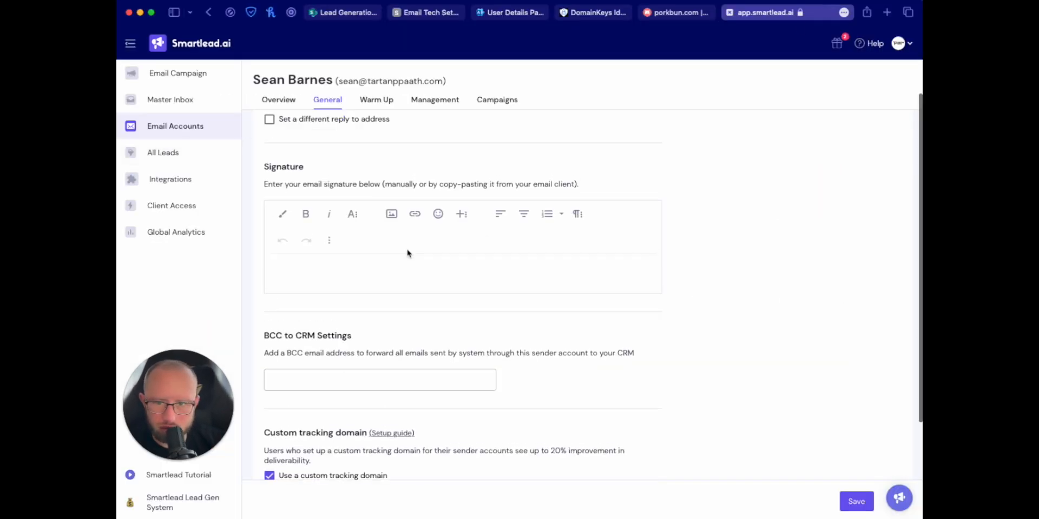
click(323, 370)
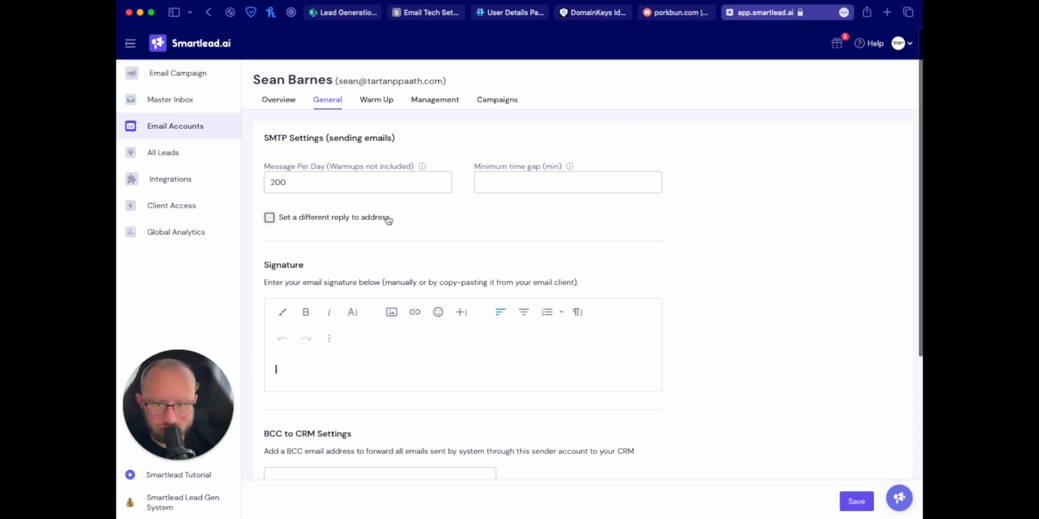
click(421, 14)
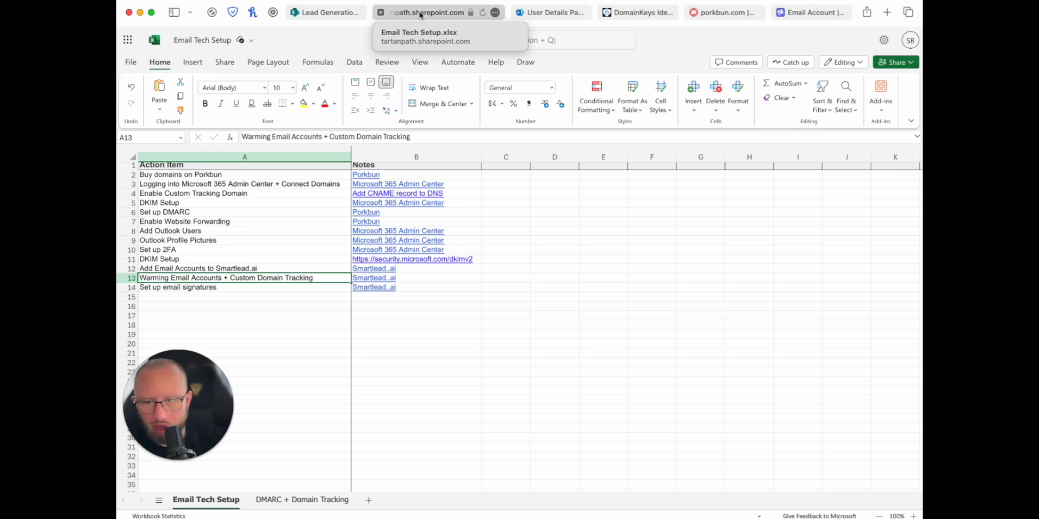
key(Down)
key(Down)
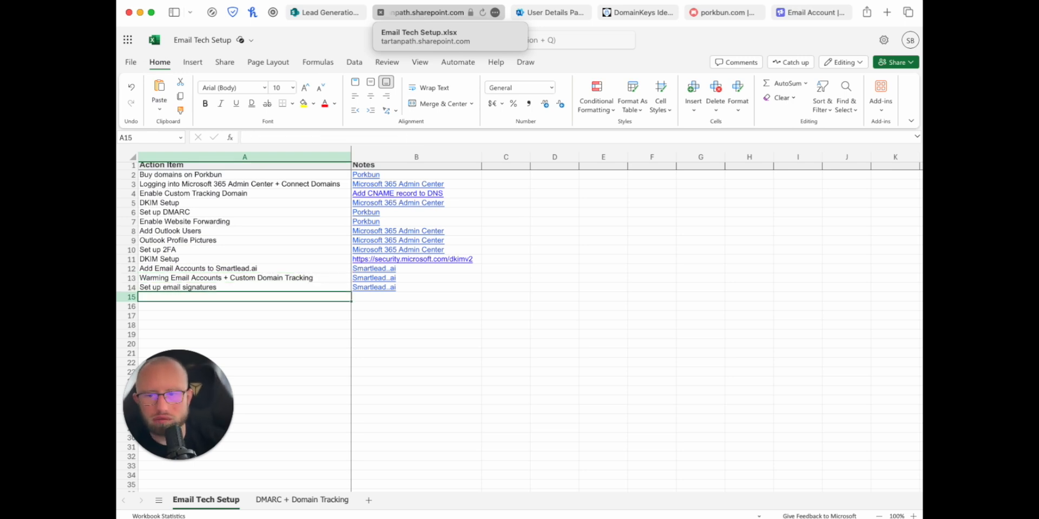